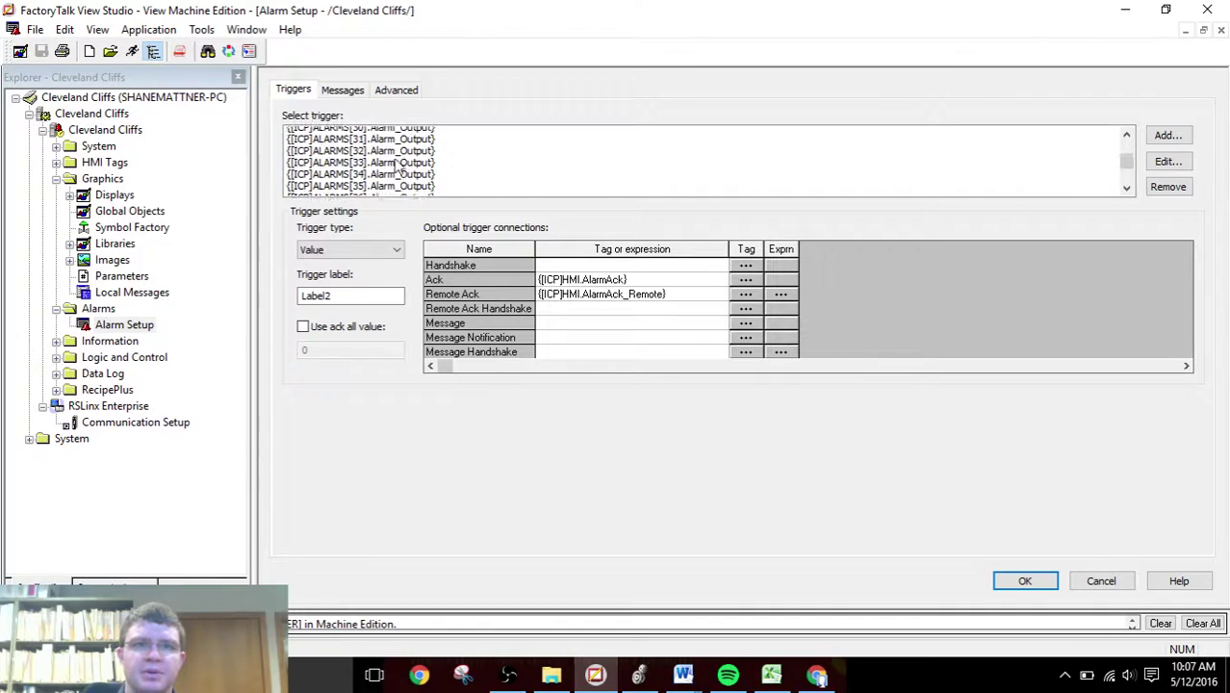
- Select the ALARMS[3] trigger and start adding a new trigger
{"action": "scroll", "coordinate": [396, 166], "scroll_direction": "up", "scroll_amount": 16}
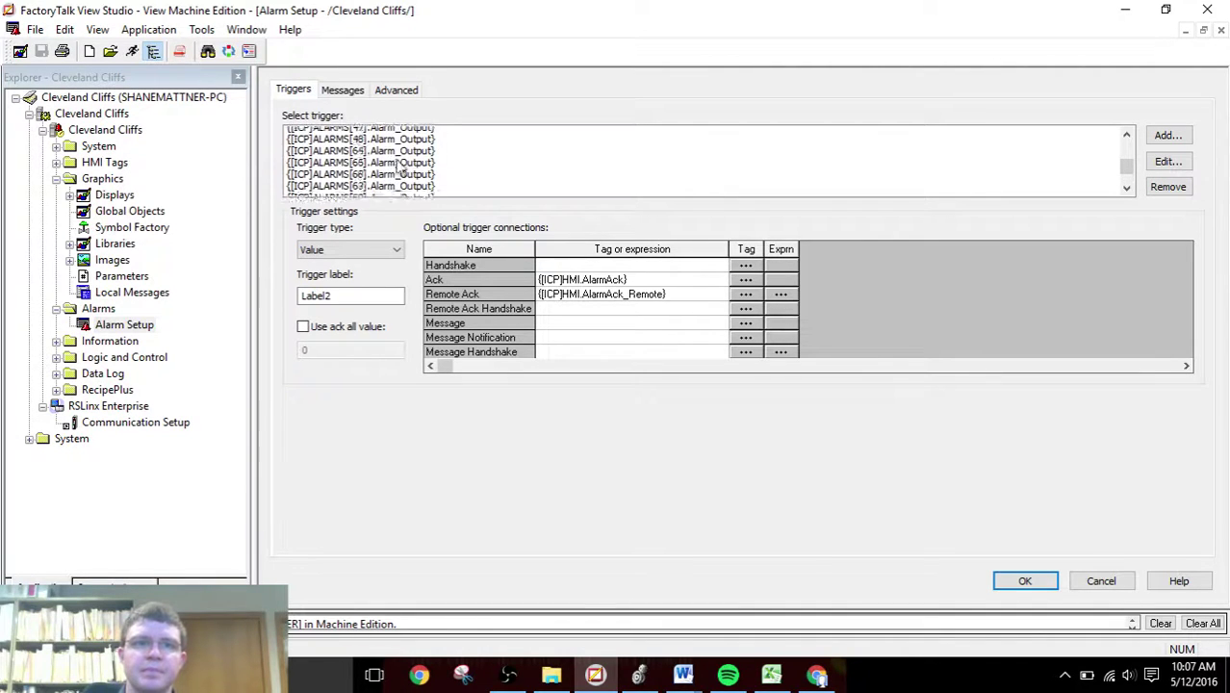
{"action": "left_click", "coordinate": [610, 169]}
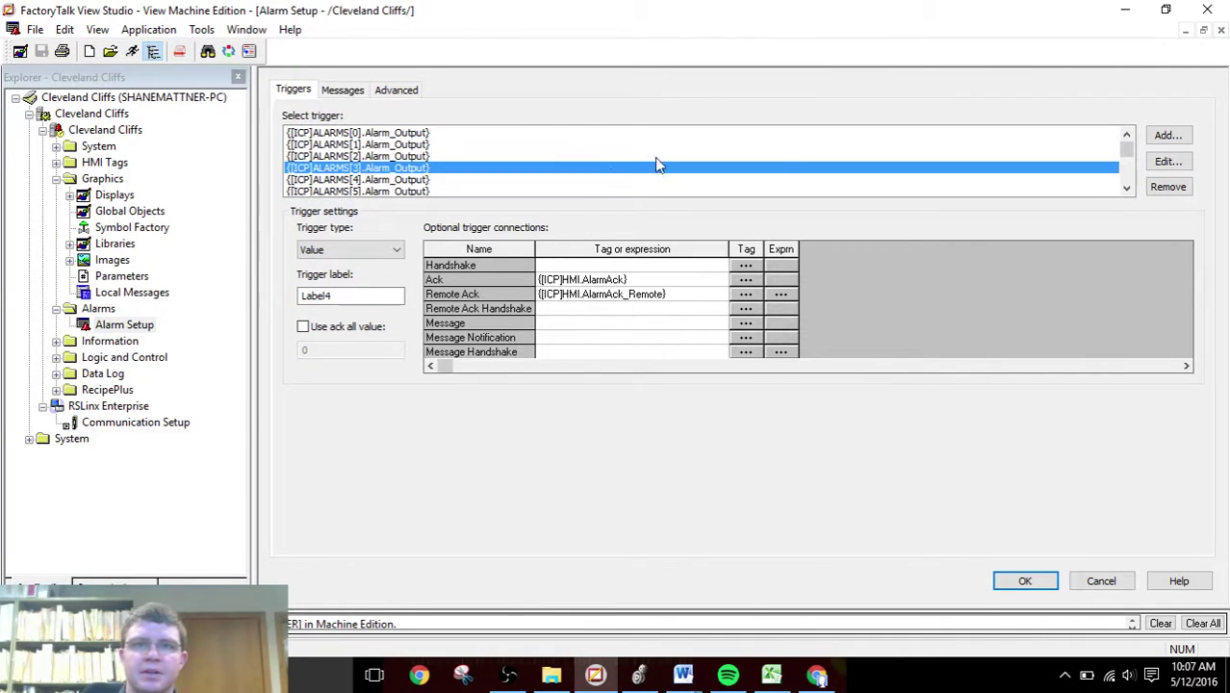
{"action": "left_click", "coordinate": [1162, 140]}
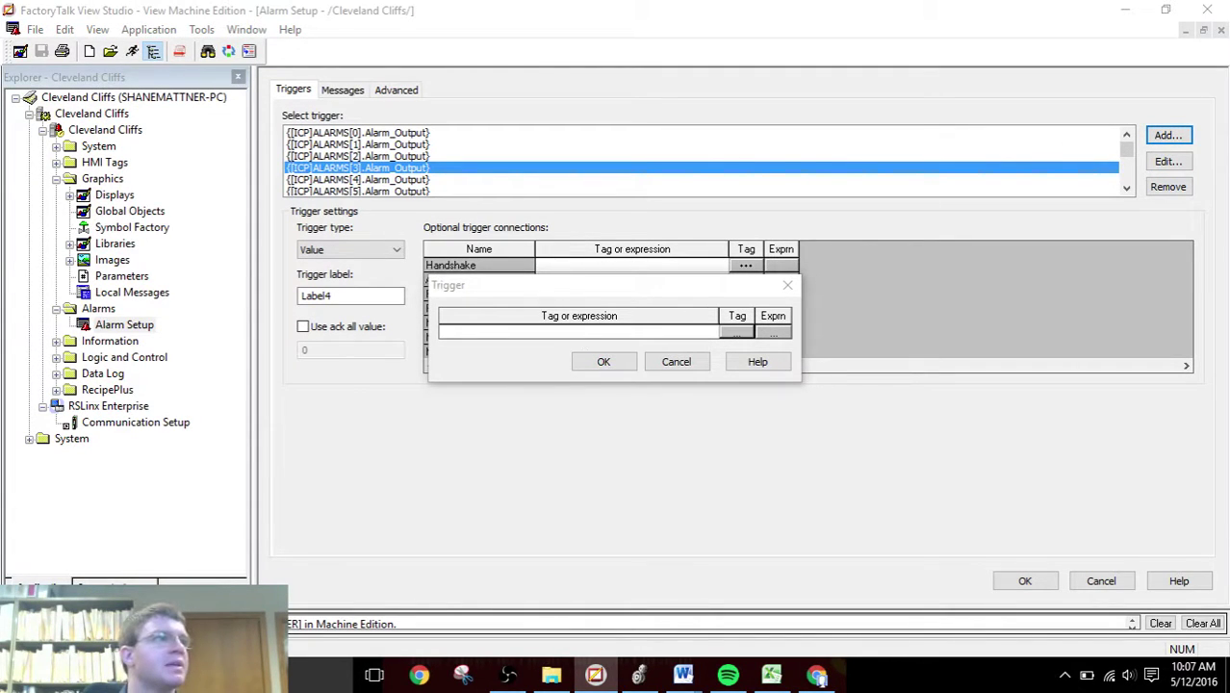
{"action": "left_click", "coordinate": [737, 332]}
{"action": "left_click_drag", "start_coordinate": [730, 261], "coordinate": [582, 115]}
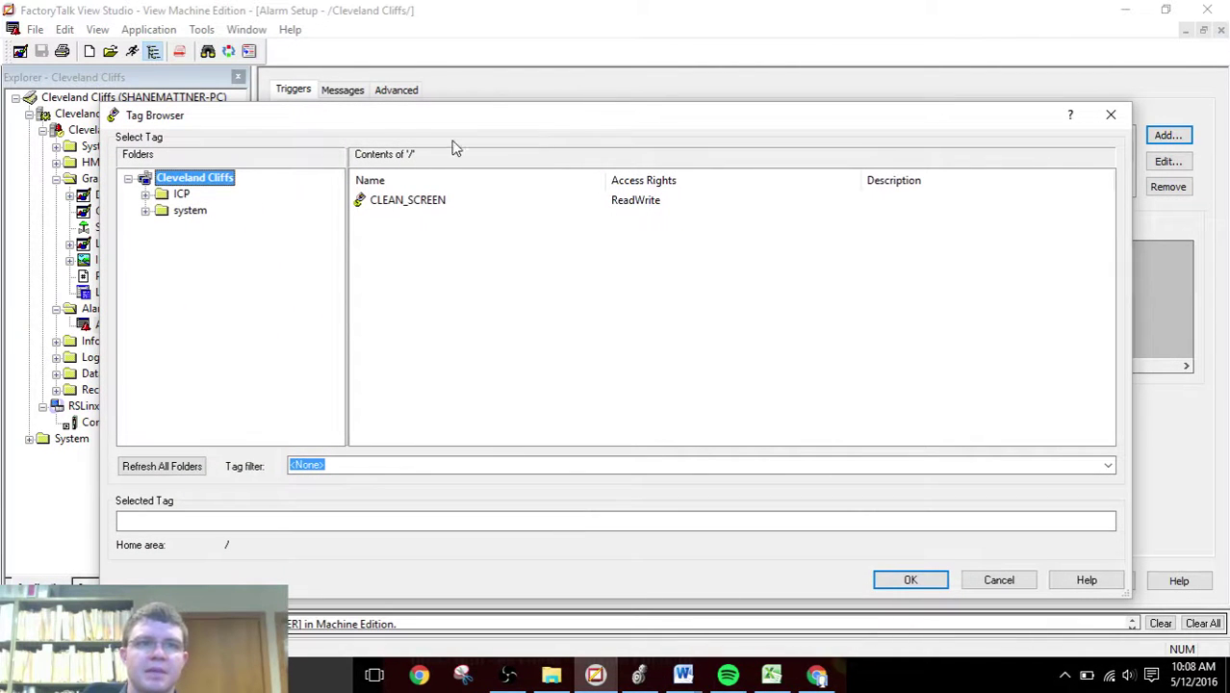
{"action": "left_click", "coordinate": [144, 196]}
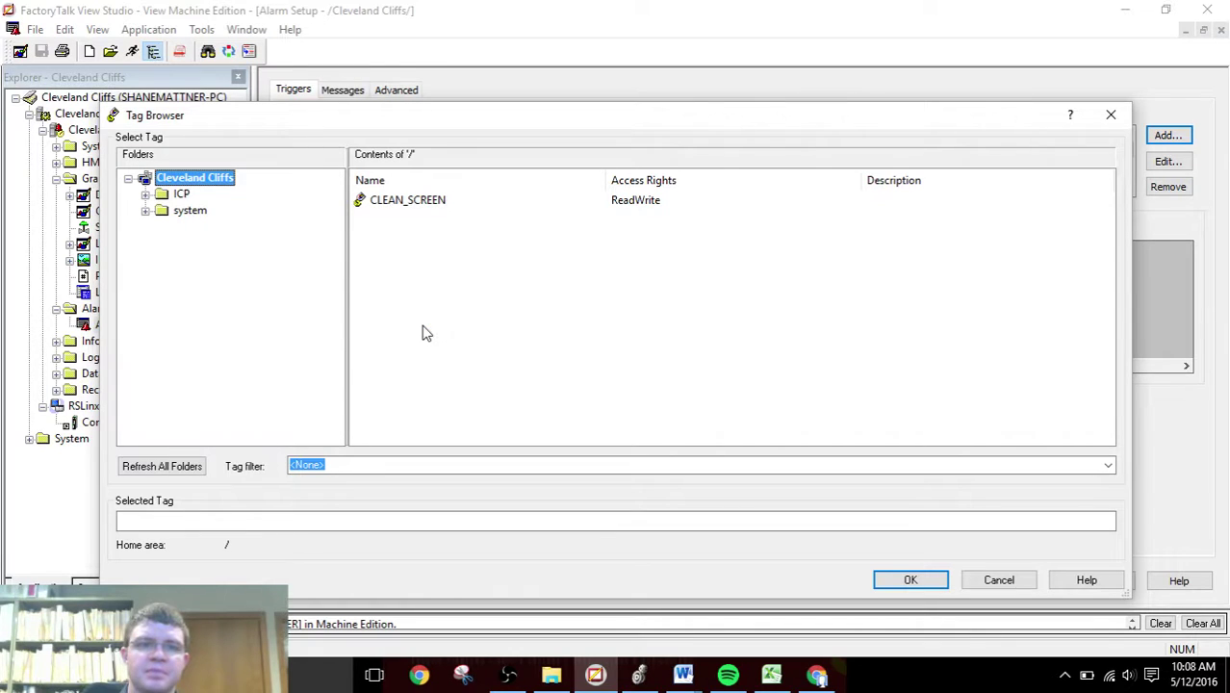
{"action": "left_click", "coordinate": [143, 194]}
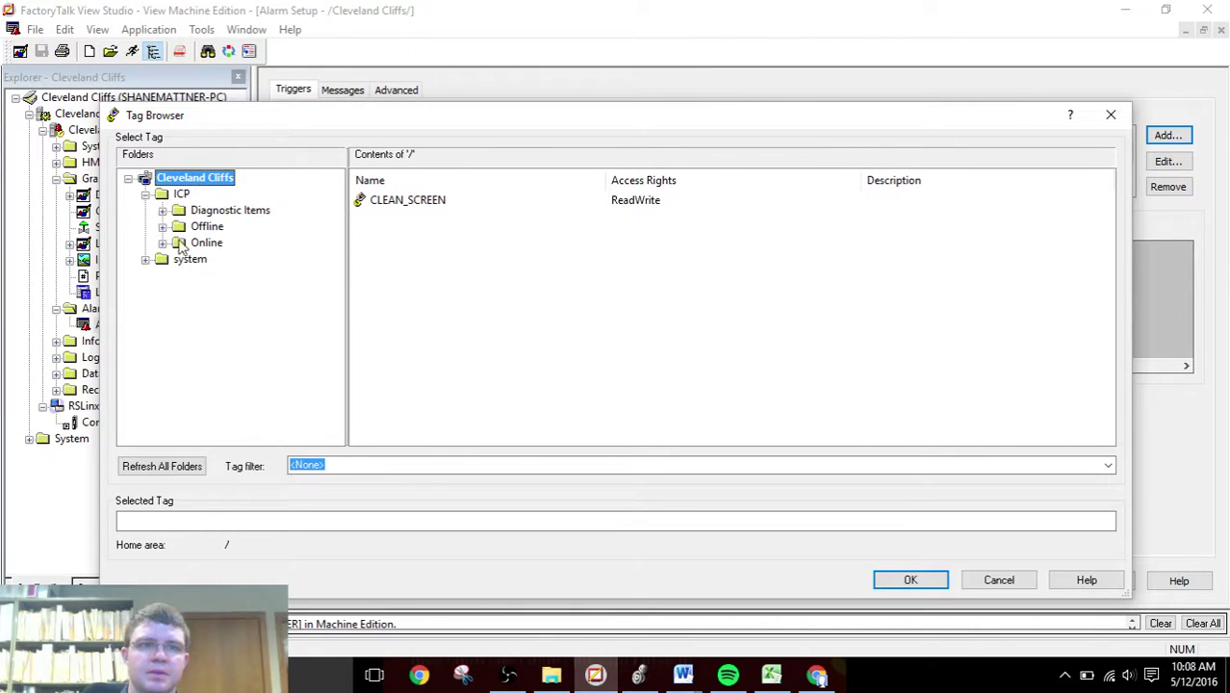
{"action": "left_click", "coordinate": [164, 227]}
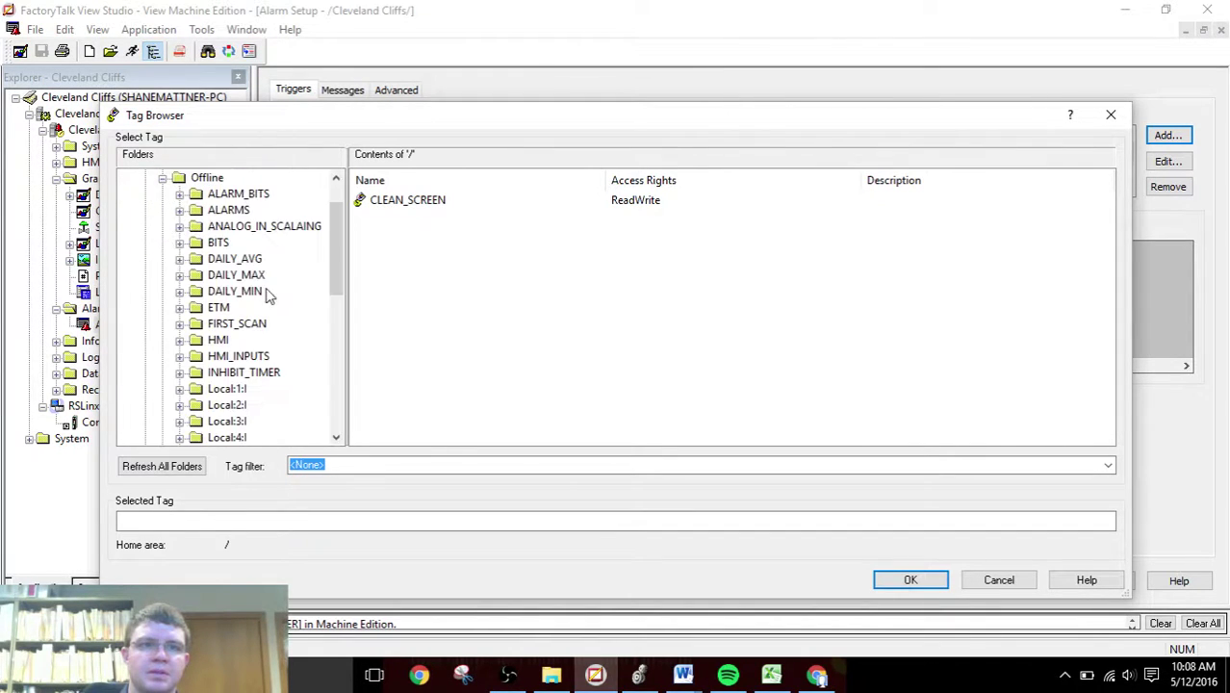
{"action": "left_click", "coordinate": [179, 211]}
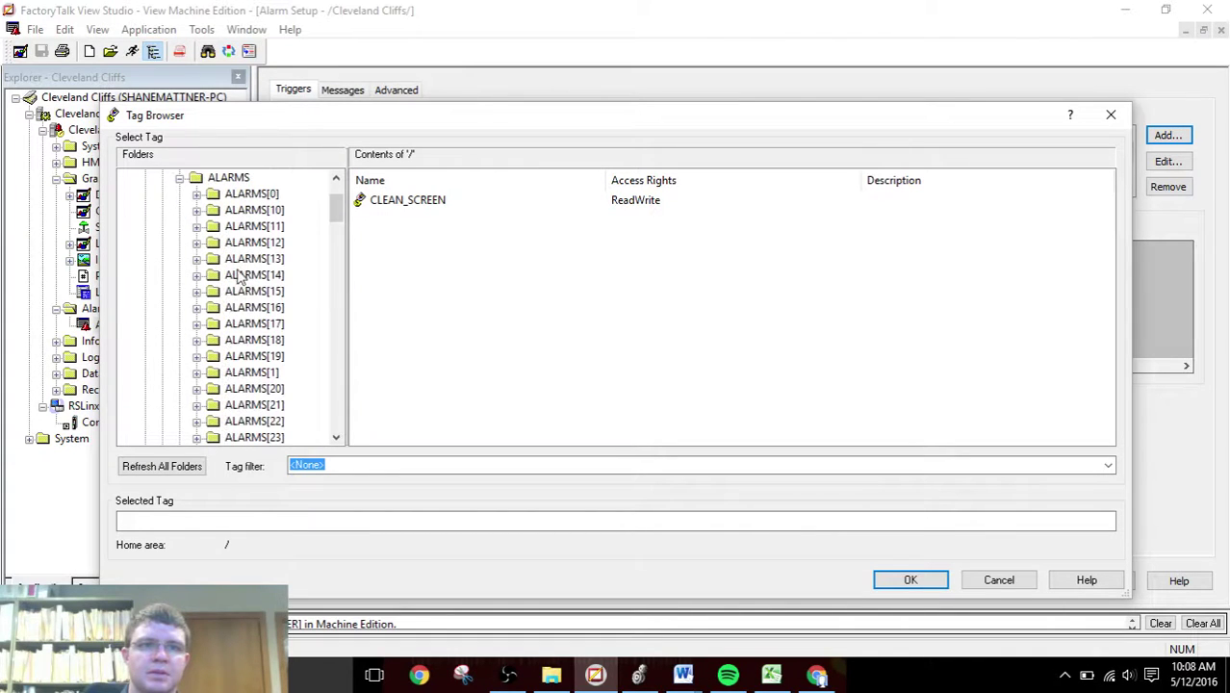
{"action": "left_click", "coordinate": [214, 194]}
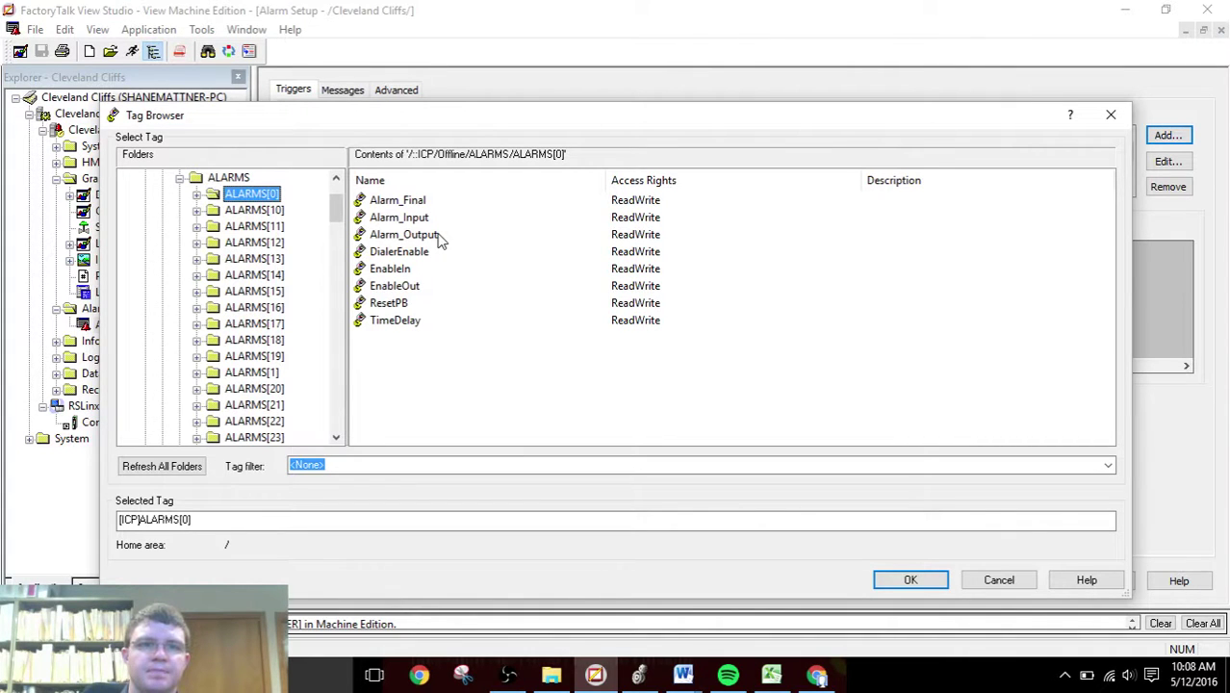
{"action": "left_click", "coordinate": [1008, 579]}
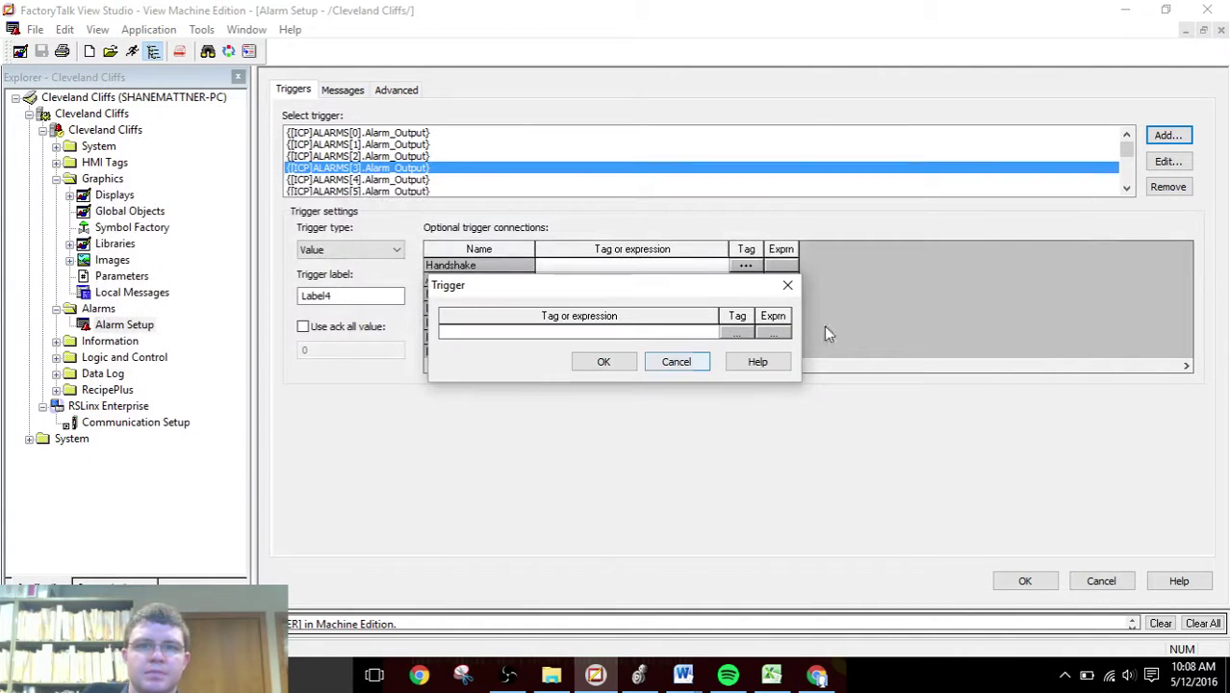
{"action": "left_click", "coordinate": [699, 361]}
- Review the Ack connection tags of the ALARMS[0] and ALARMS[2] triggers, then go to the Messages tab
{"action": "left_click_drag", "start_coordinate": [566, 279], "coordinate": [573, 291]}
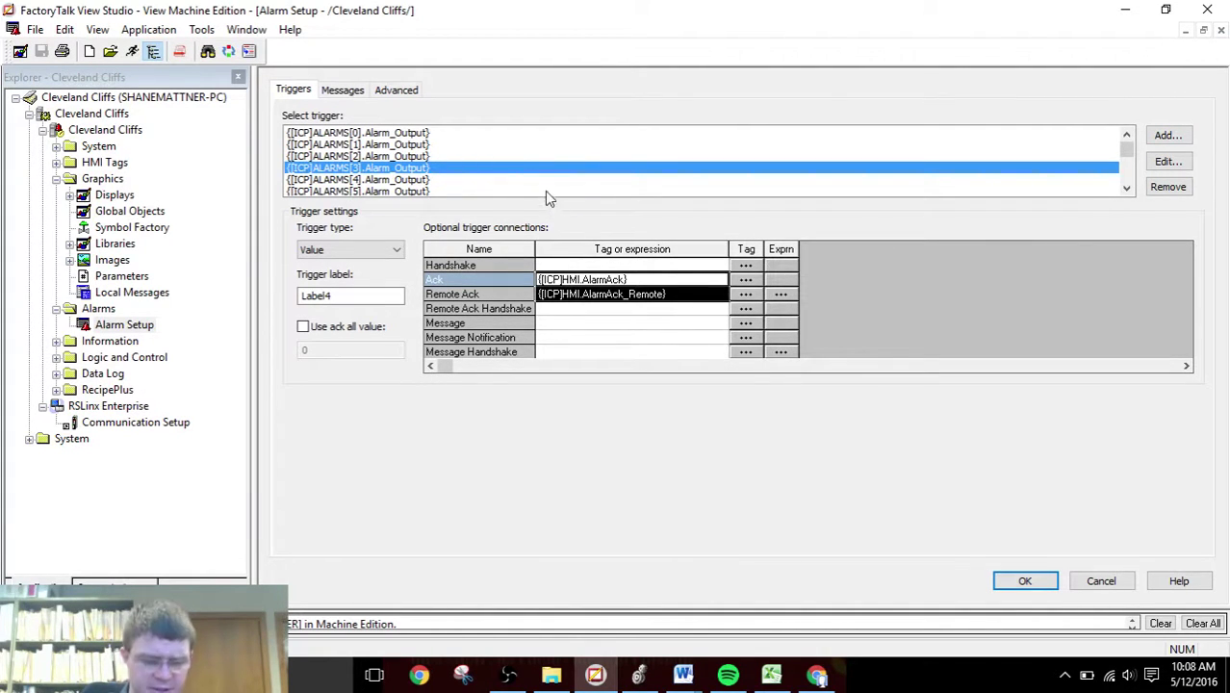
{"action": "left_click", "coordinate": [463, 154]}
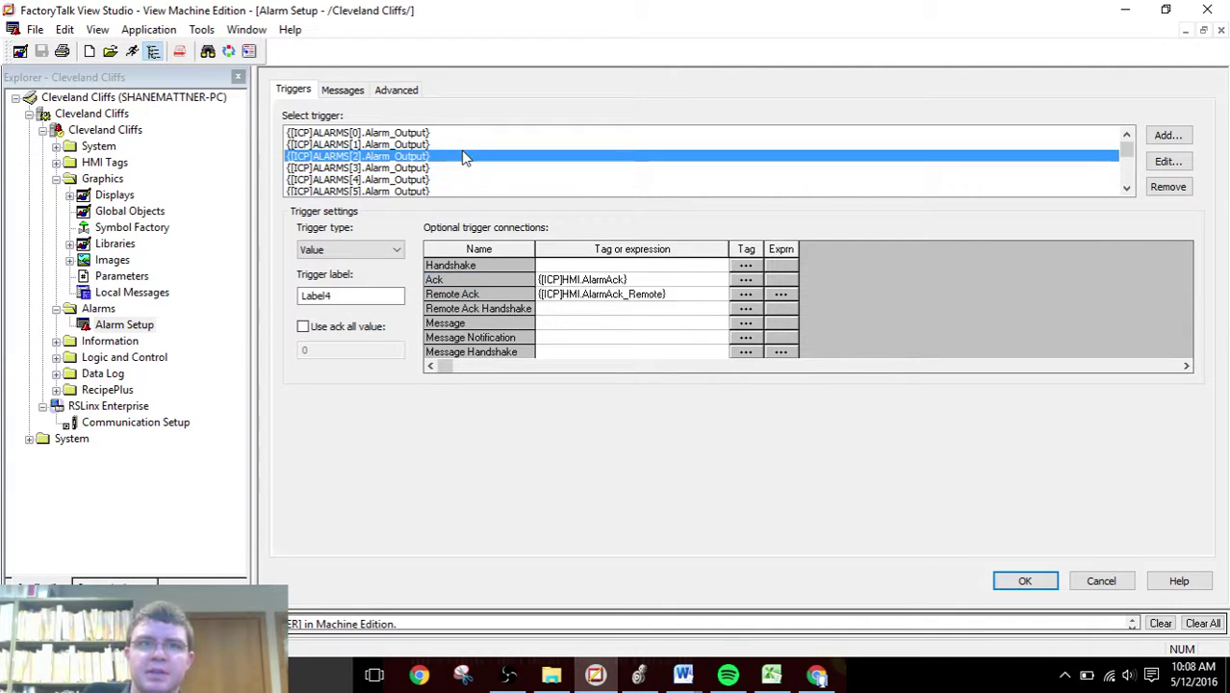
{"action": "key", "text": "Up"}
{"action": "key", "text": "Up"}
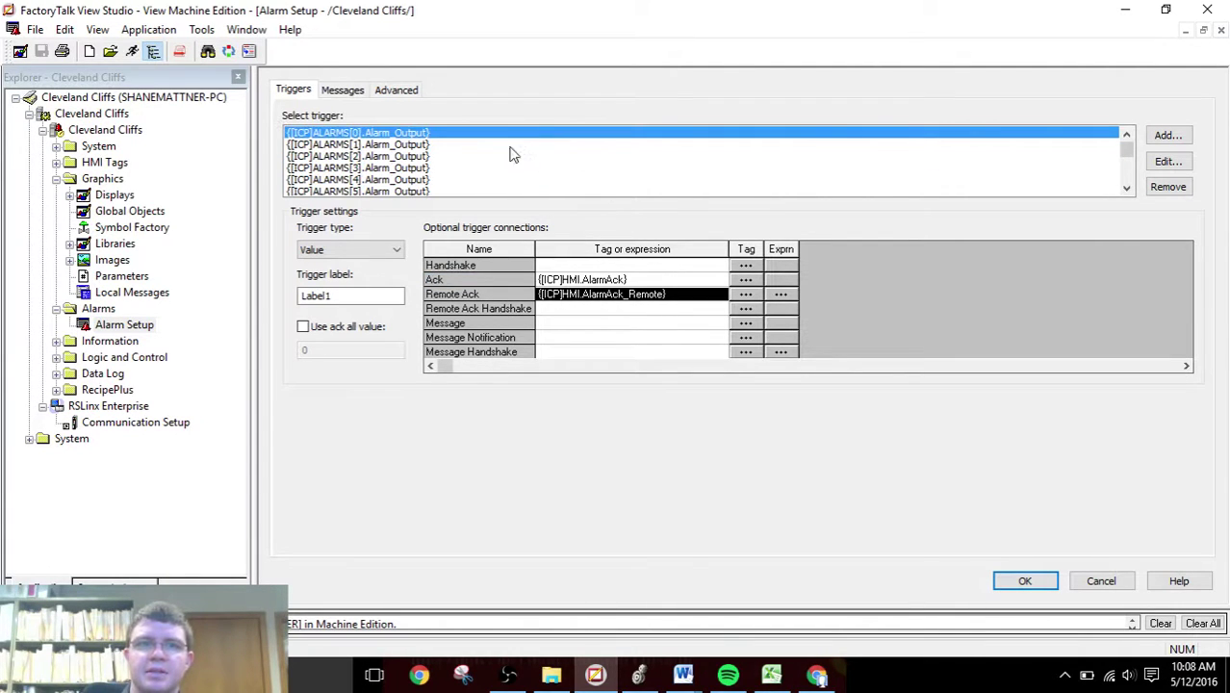
{"action": "left_click", "coordinate": [581, 280]}
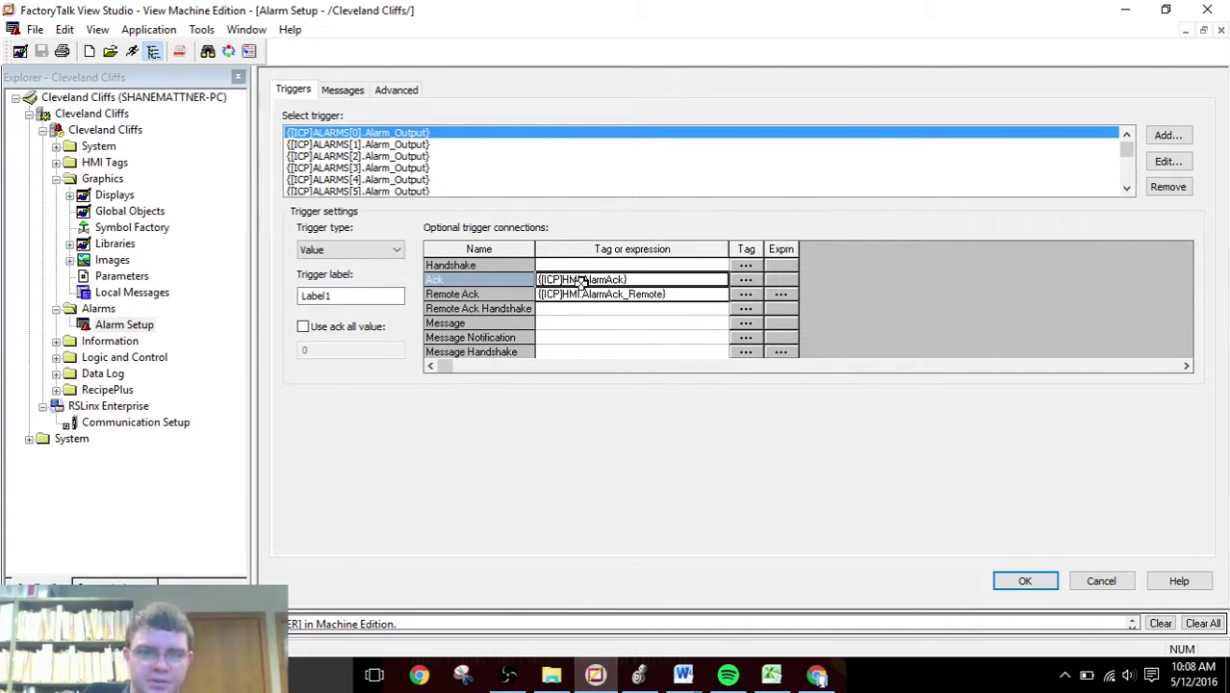
{"action": "left_click", "coordinate": [404, 157]}
{"action": "left_click", "coordinate": [561, 274]}
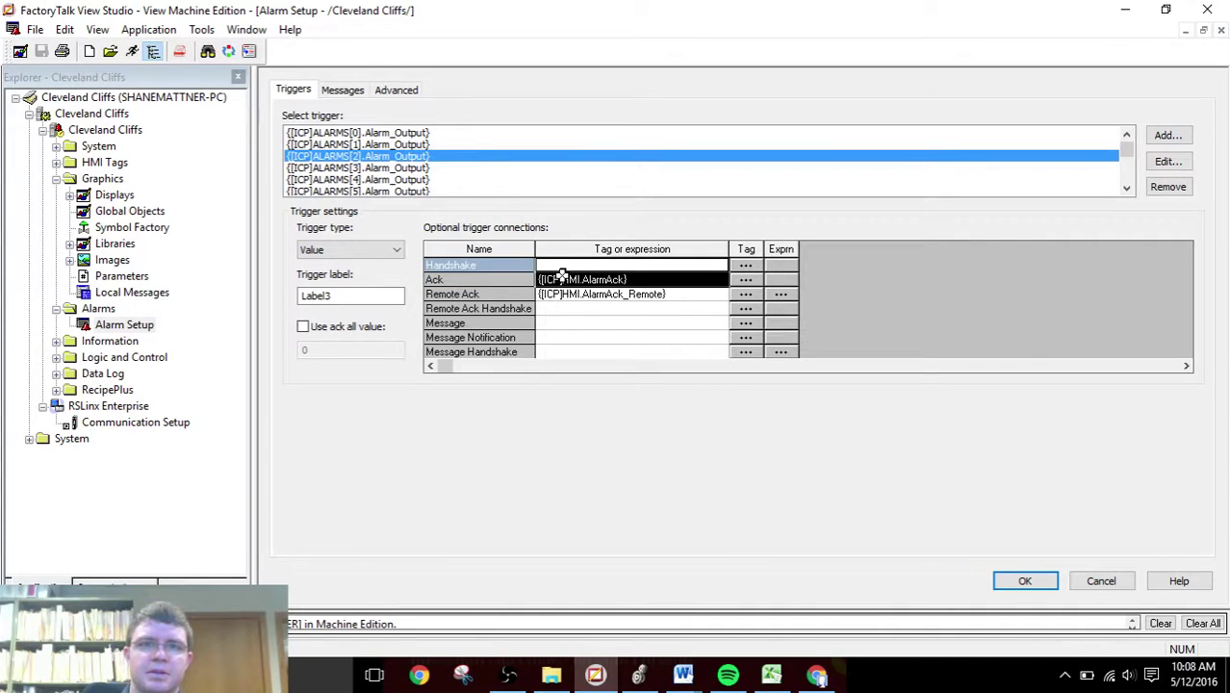
{"action": "left_click", "coordinate": [562, 278]}
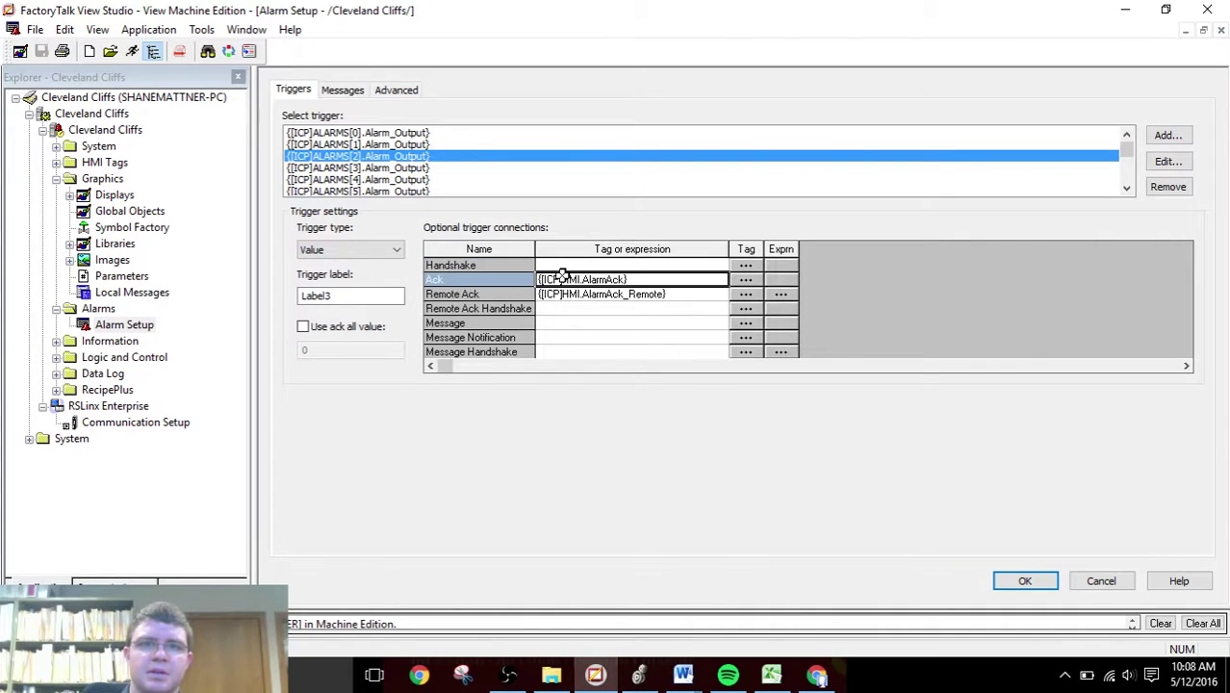
{"action": "left_click", "coordinate": [329, 93]}
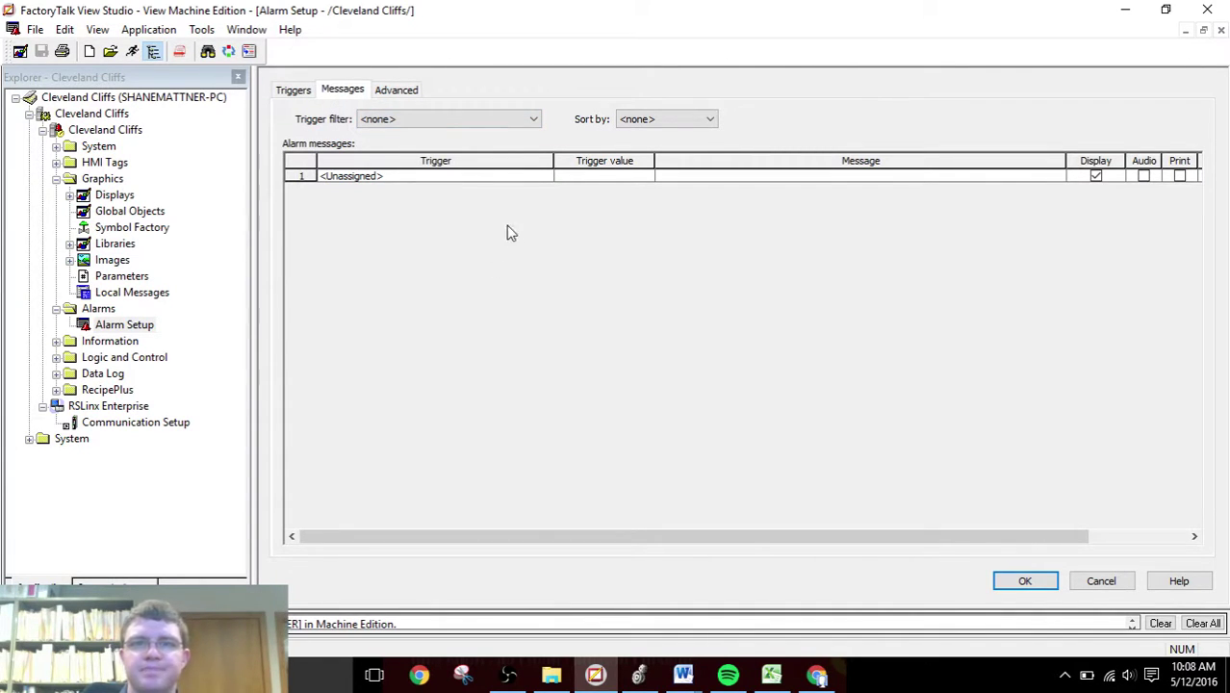
- Assign {[ICP]ALARMS[0].Alarm_Output} as row 1's message trigger
{"action": "left_click", "coordinate": [433, 180]}
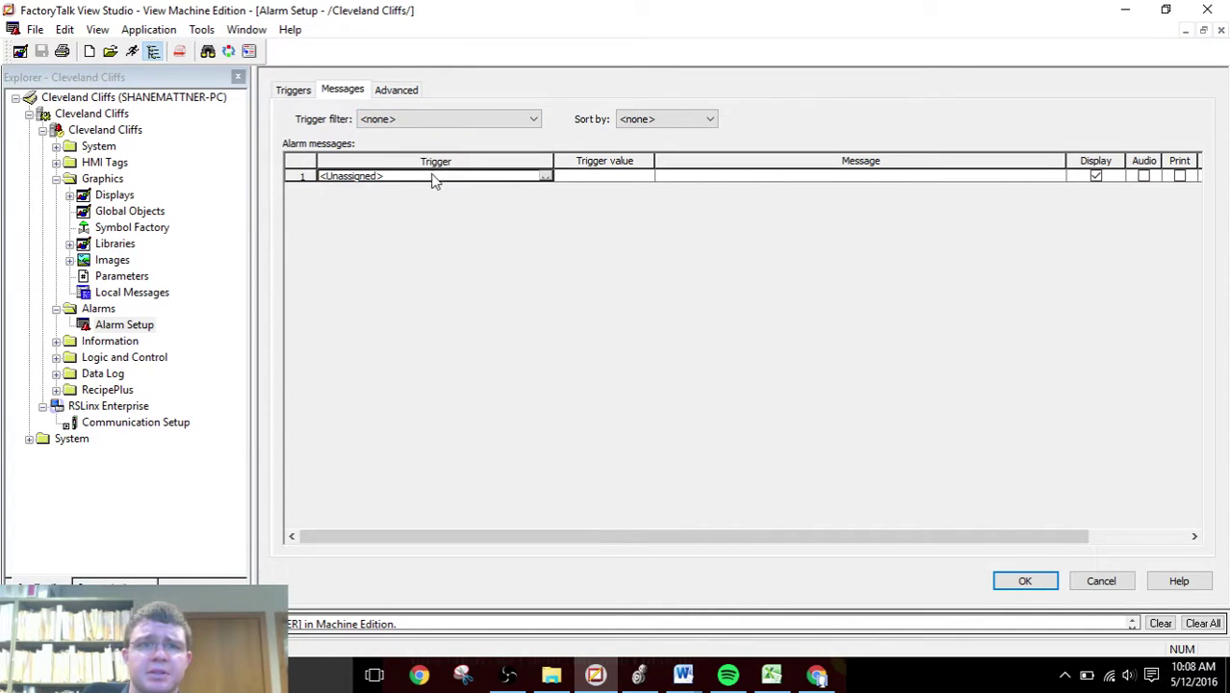
{"action": "left_click", "coordinate": [545, 179]}
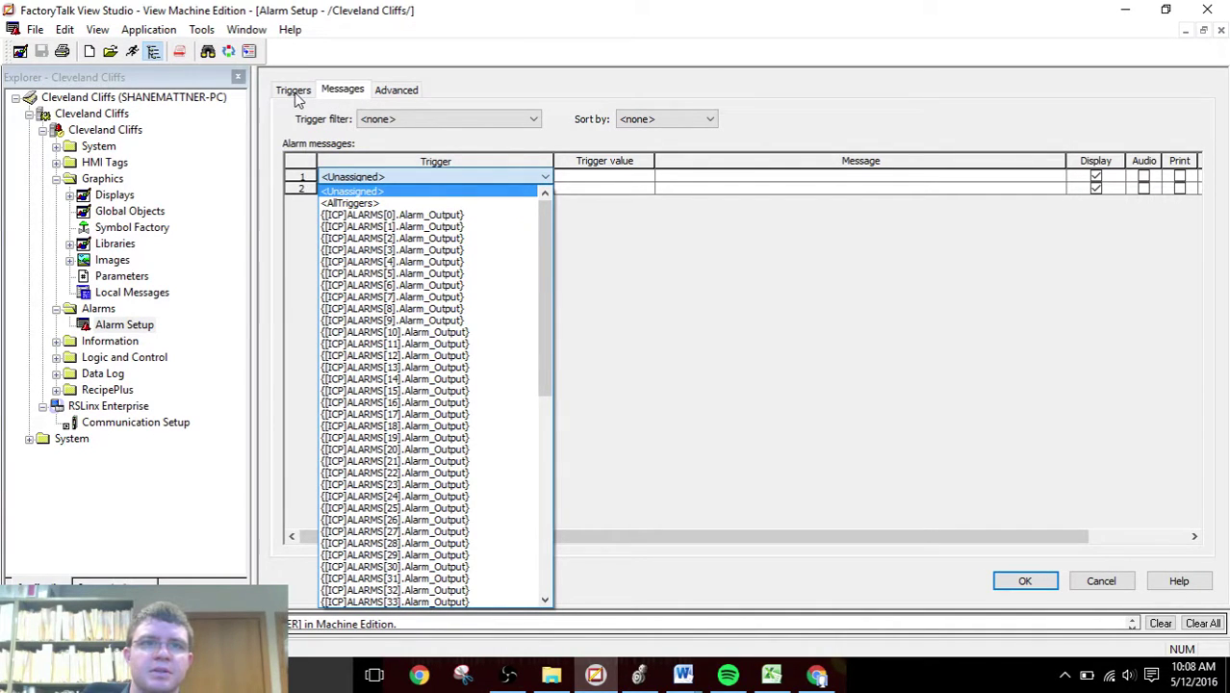
{"action": "left_click", "coordinate": [446, 216]}
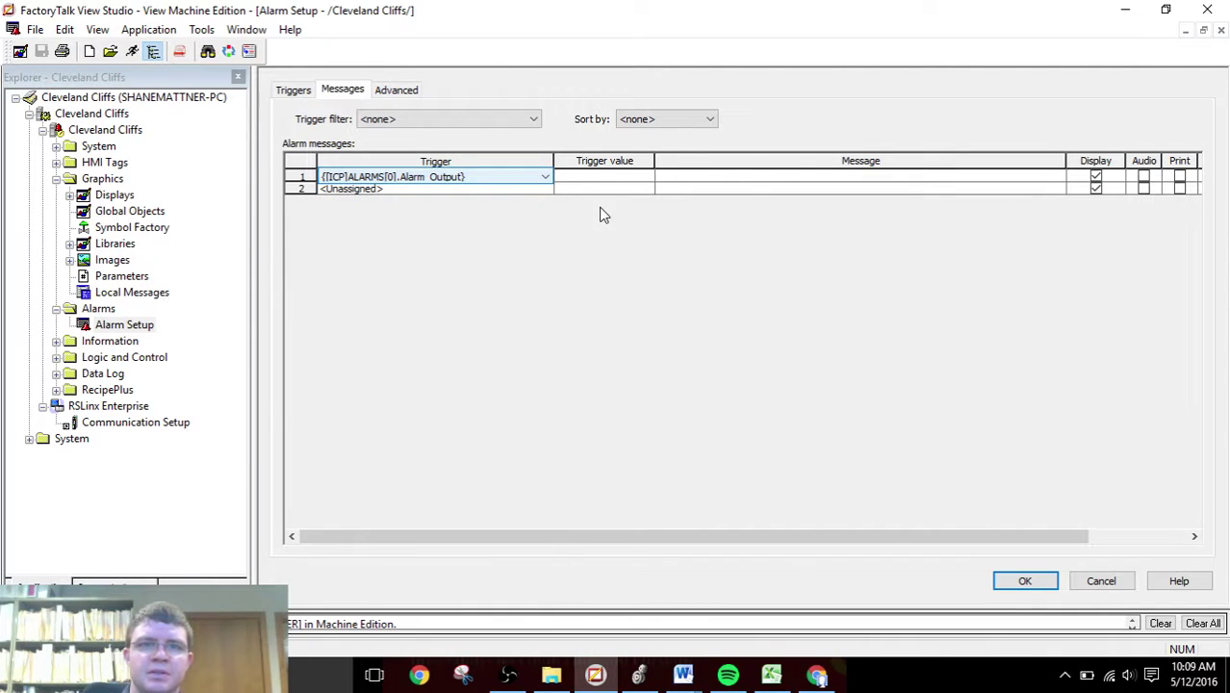
- Enter trigger value 1 for row 1 and switch to the Excel workbook
{"action": "left_click", "coordinate": [608, 181]}
{"action": "type", "text": "1"}
{"action": "key", "text": "Tab"}
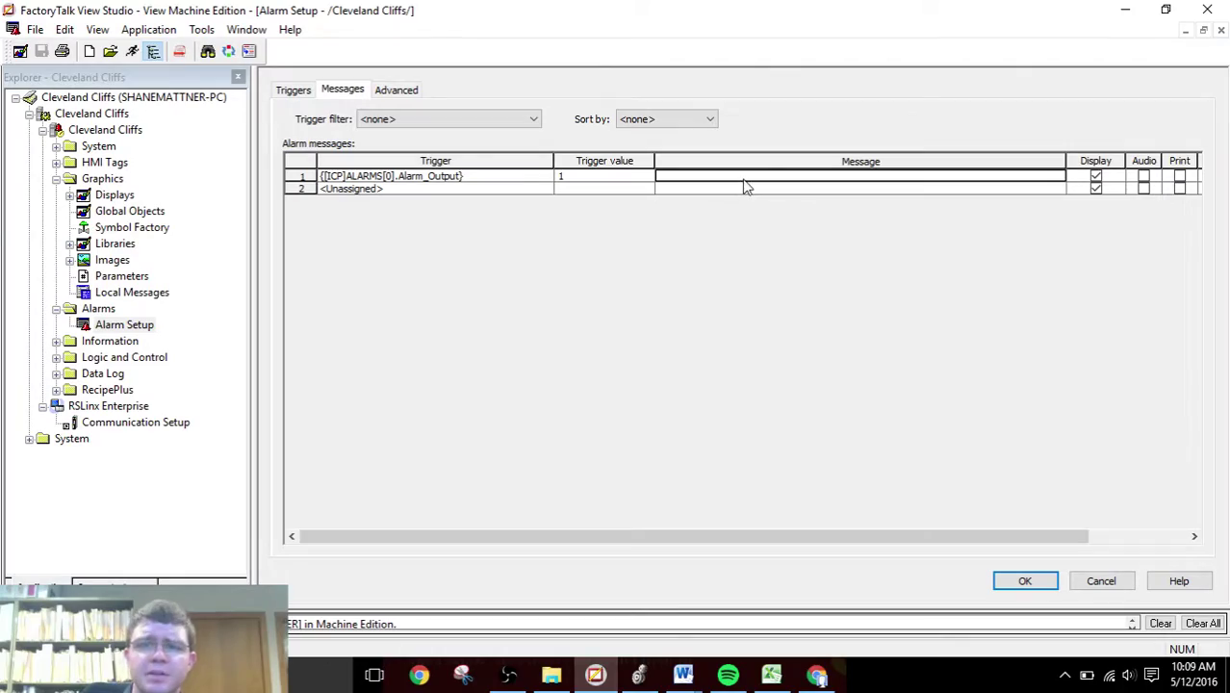
{"action": "left_click", "coordinate": [771, 674]}
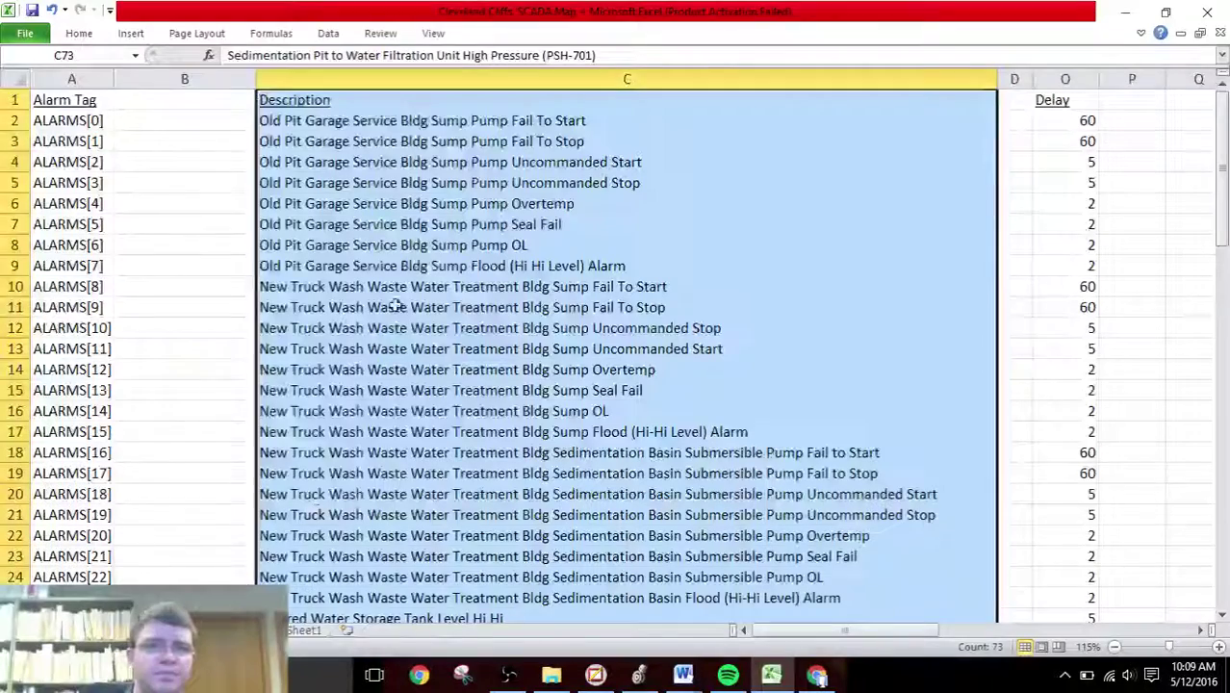
- Copy cell C2's description from the descriptions sheet and paste it as row 1's alarm message
{"action": "left_click", "coordinate": [390, 289]}
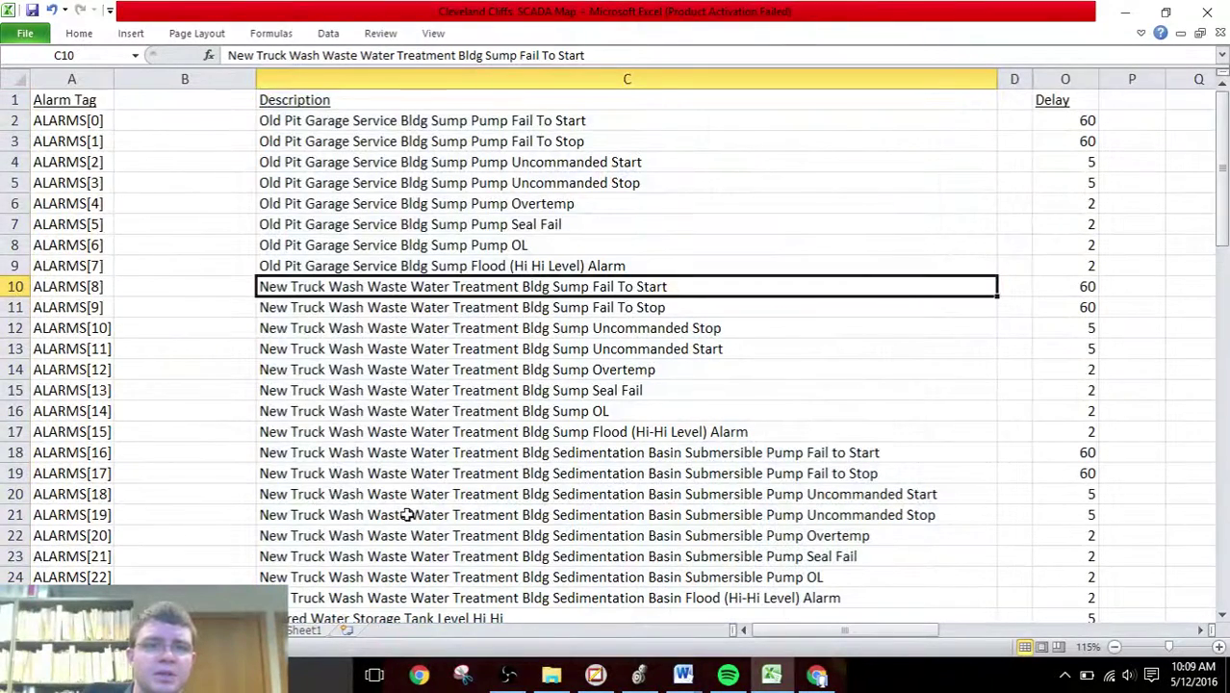
{"action": "left_click", "coordinate": [456, 119]}
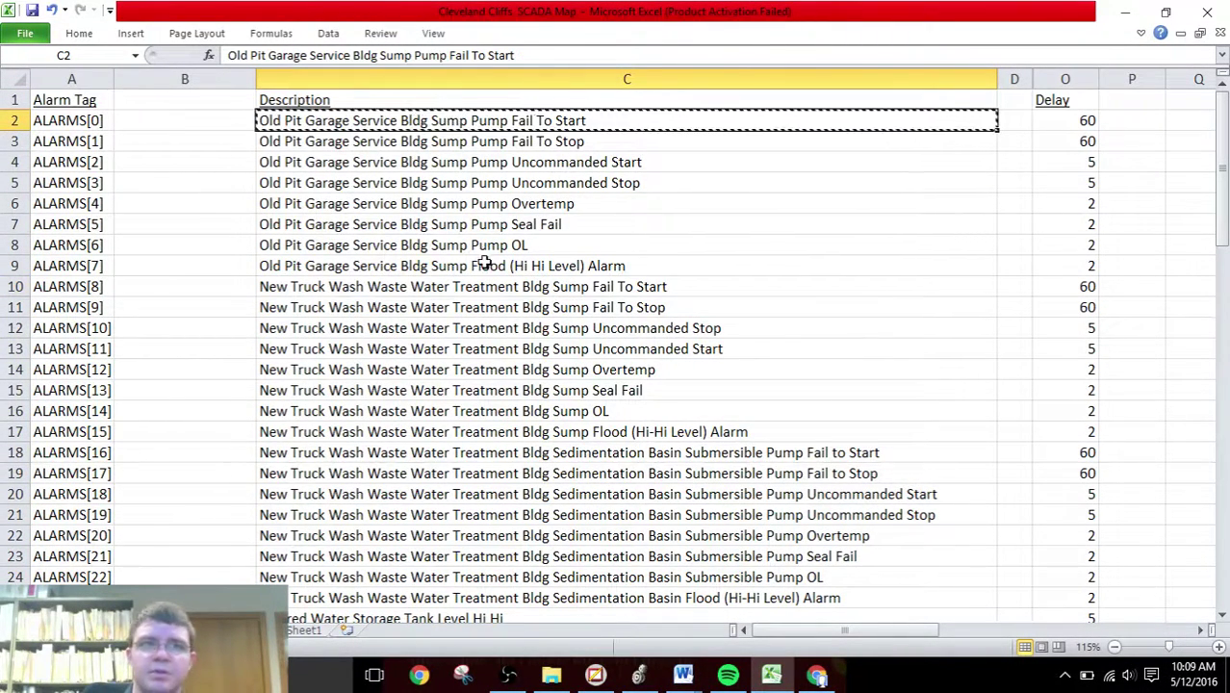
{"action": "key", "text": "ctrl+c"}
{"action": "key", "text": "alt+Tab"}
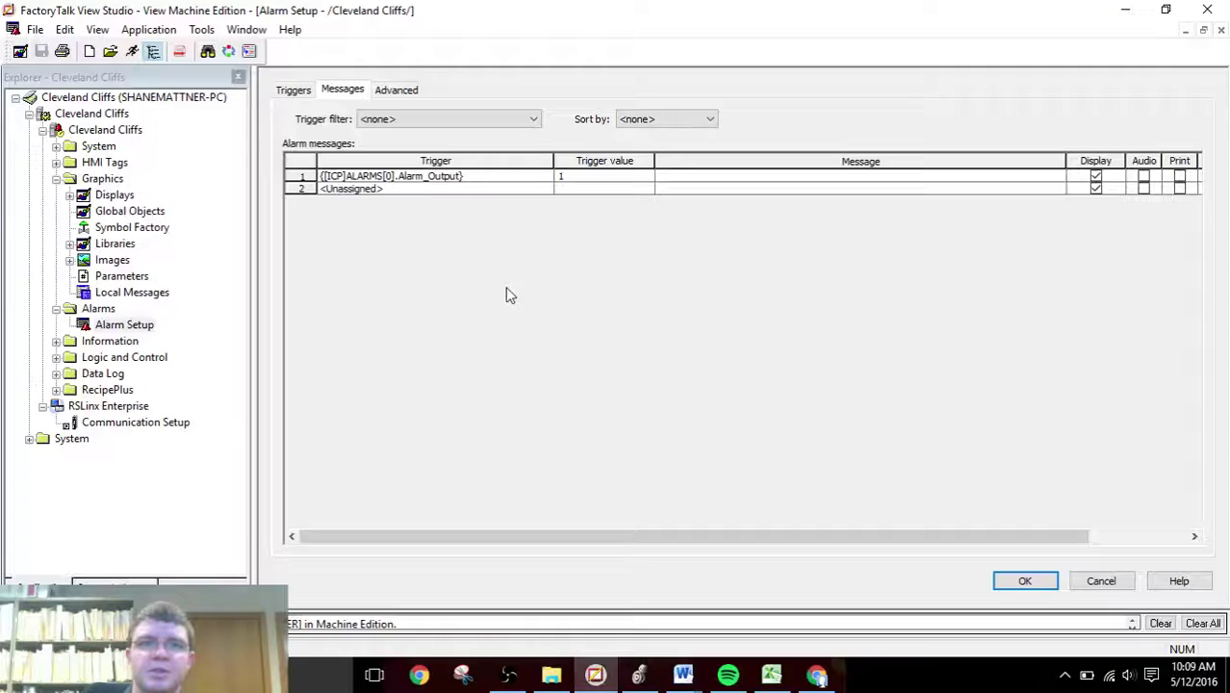
{"action": "right_click", "coordinate": [714, 176]}
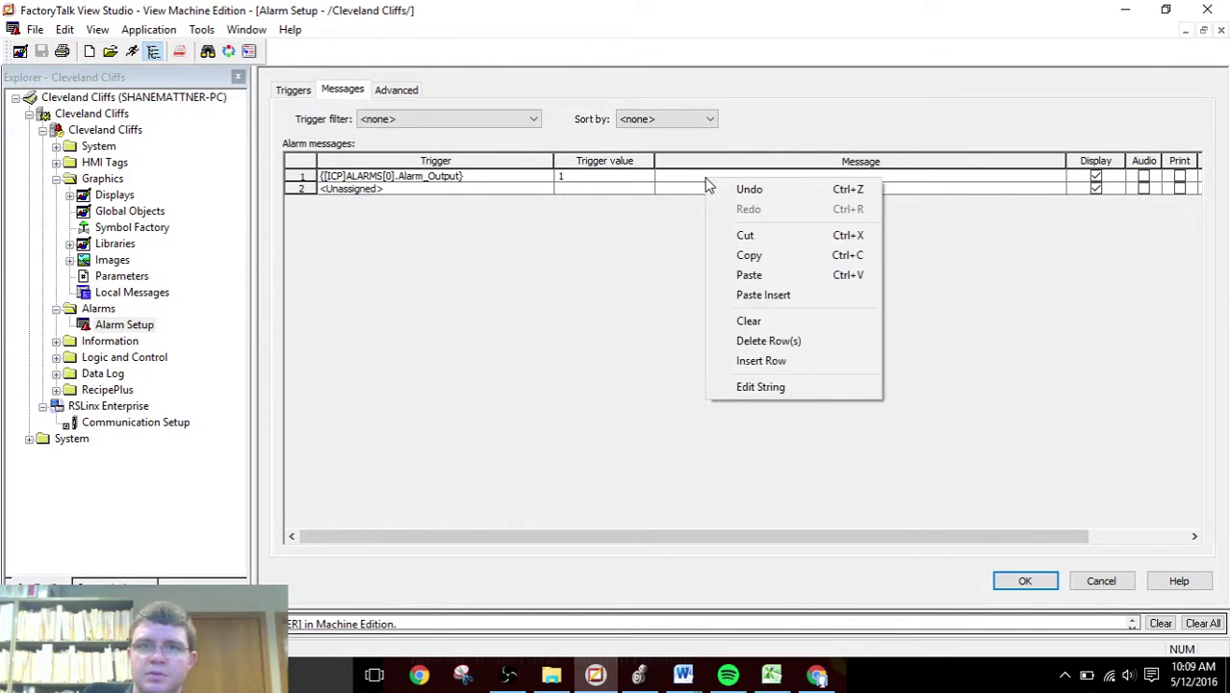
{"action": "left_click", "coordinate": [731, 272]}
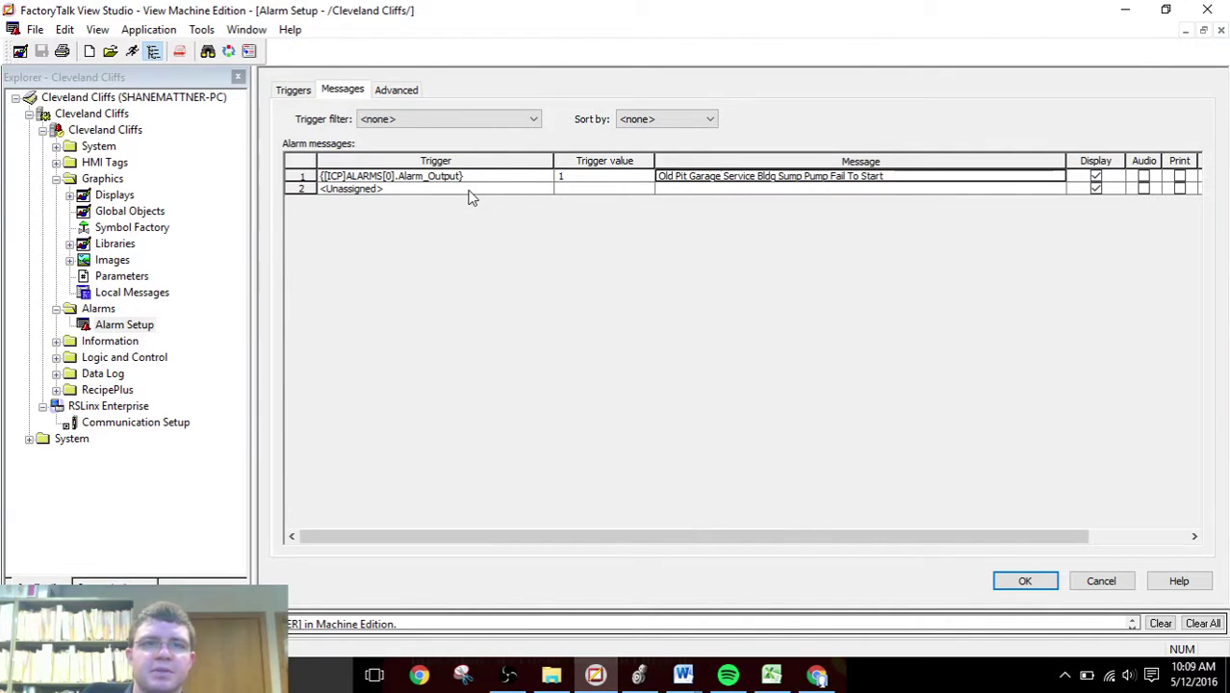
{"action": "left_click", "coordinate": [623, 191]}
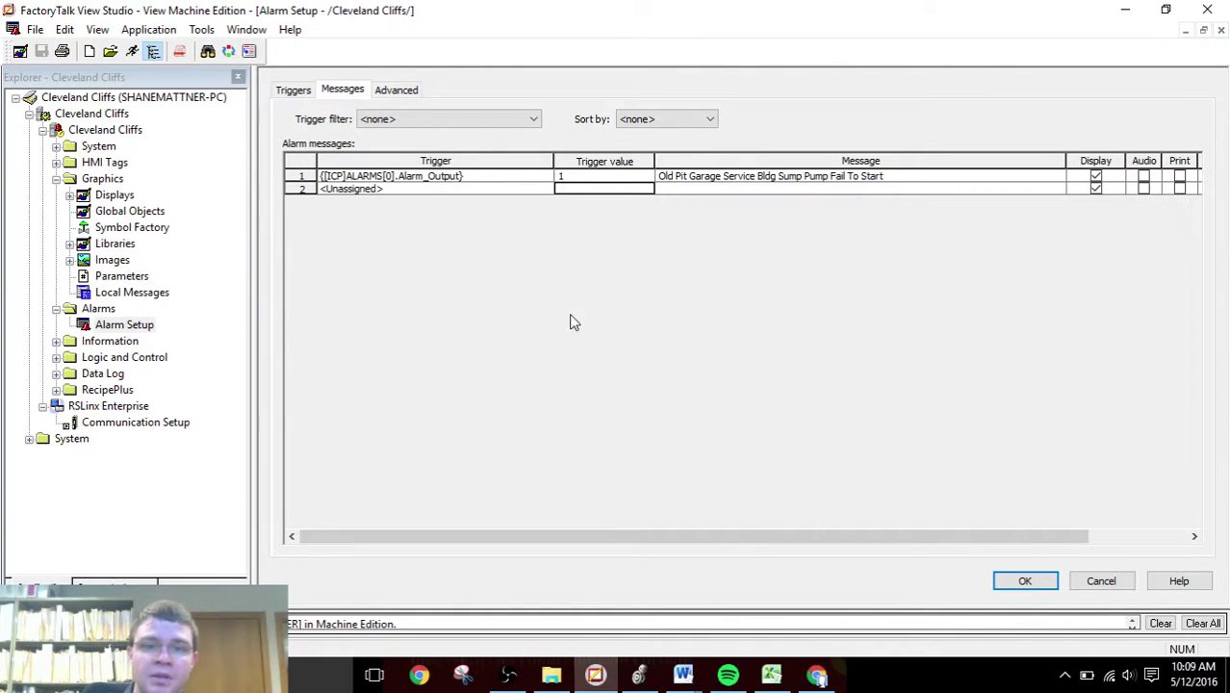
- Copy Excel's alarm descriptions in C2:C73 and return to FactoryTalk's Alarm Setup
{"action": "left_click", "coordinate": [771, 674]}
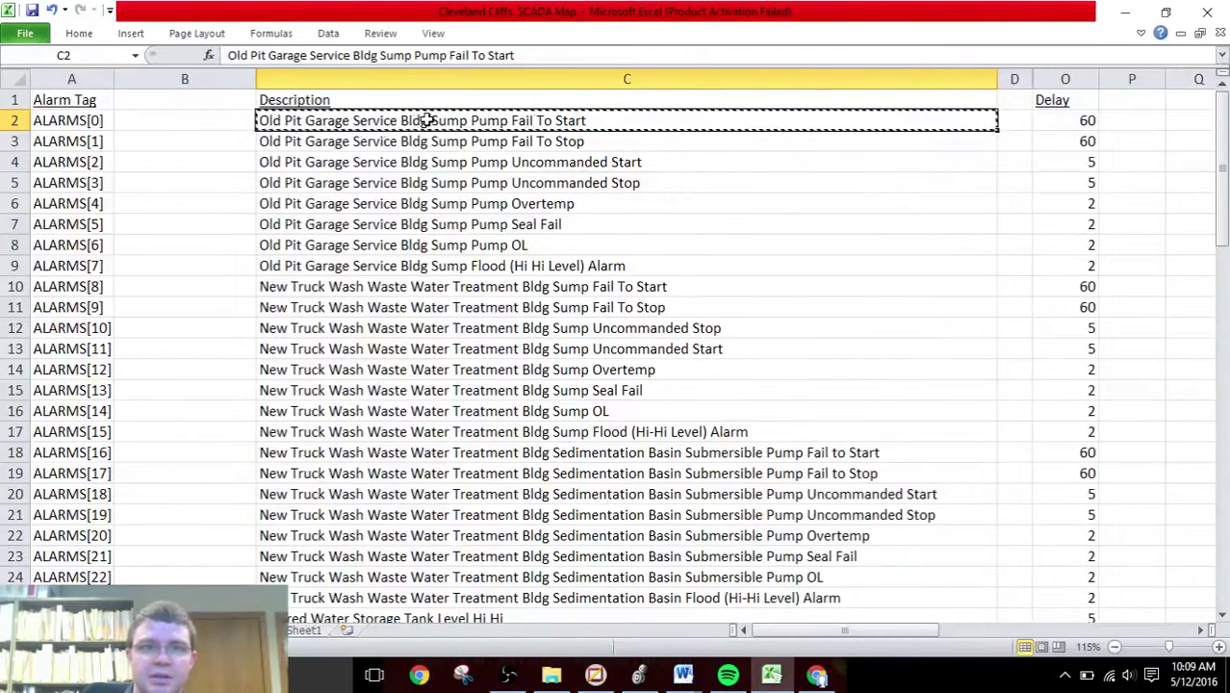
{"action": "left_click_drag", "start_coordinate": [426, 120], "coordinate": [460, 577]}
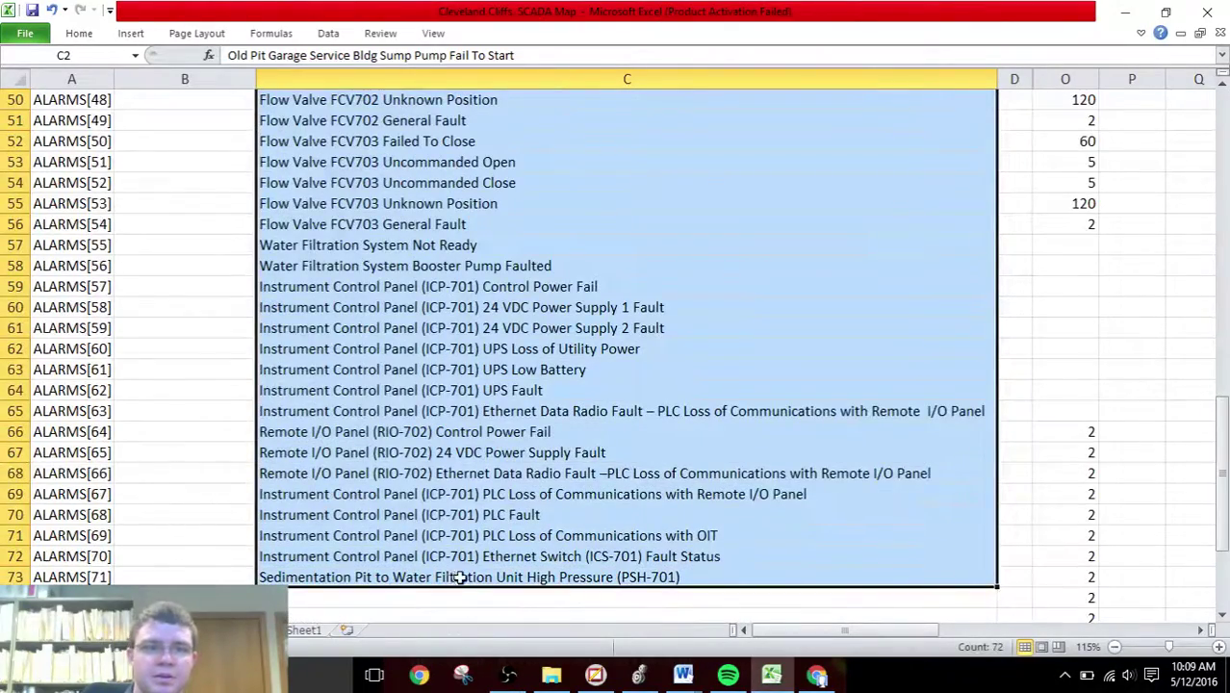
{"action": "scroll", "coordinate": [533, 517], "scroll_direction": "down", "scroll_amount": 5}
{"action": "scroll", "coordinate": [511, 486], "scroll_direction": "up", "scroll_amount": 8}
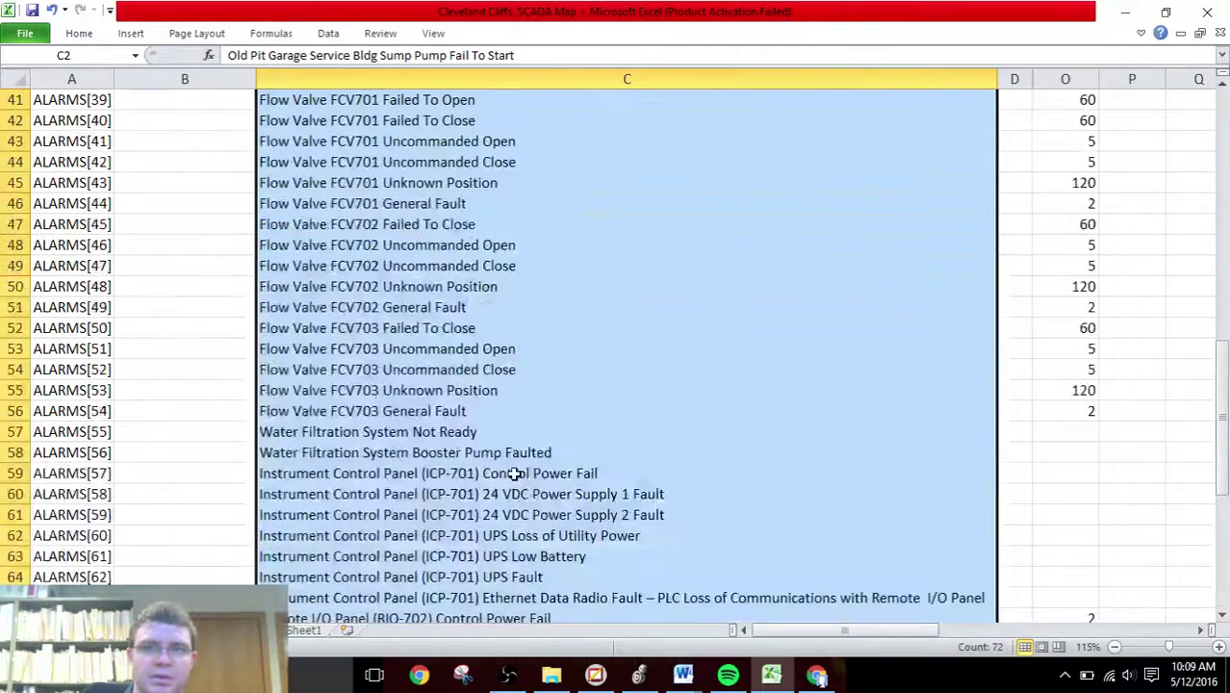
{"action": "scroll", "coordinate": [514, 474], "scroll_direction": "down", "scroll_amount": 6}
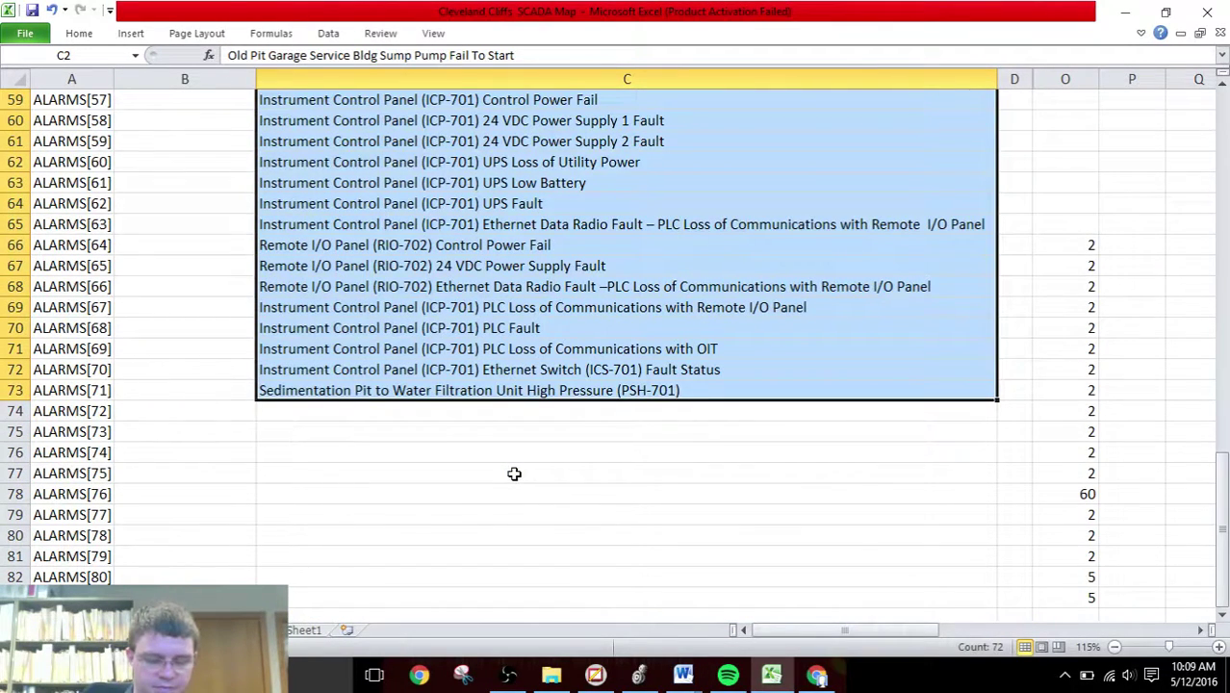
{"action": "key", "text": "ctrl+c"}
{"action": "key", "text": "alt+Tab"}
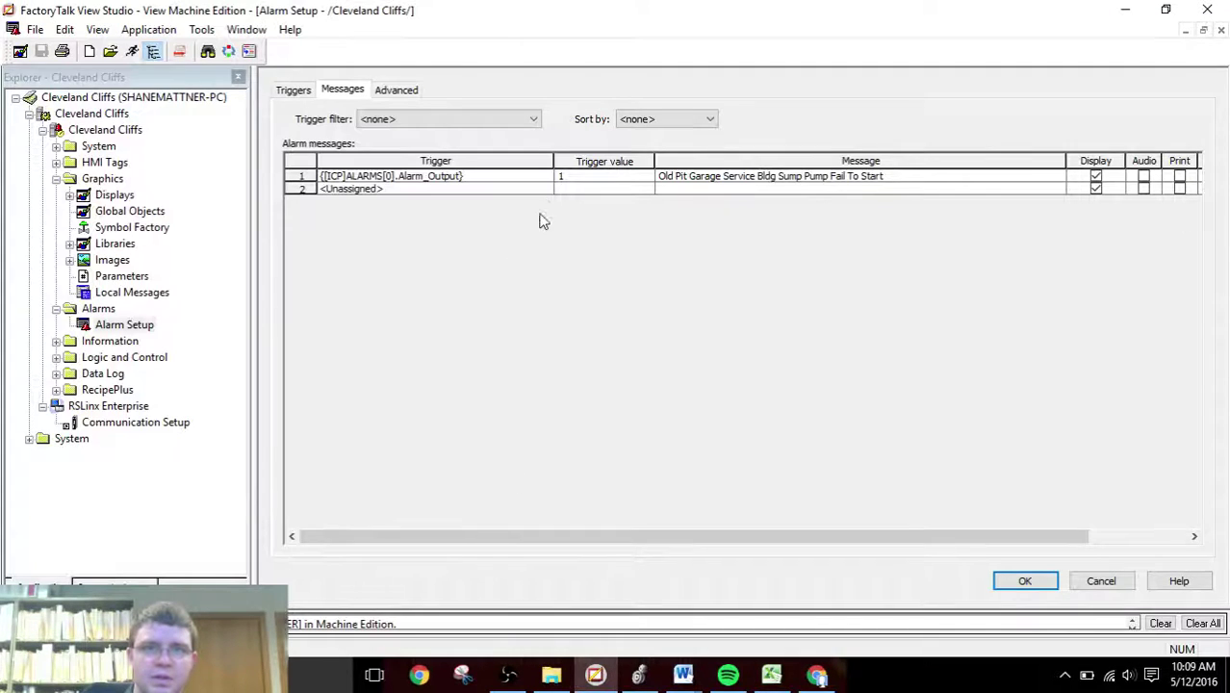
- Paste the copied descriptions into the Message column starting at row 2
{"action": "left_click", "coordinate": [728, 192]}
{"action": "right_click", "coordinate": [729, 193]}
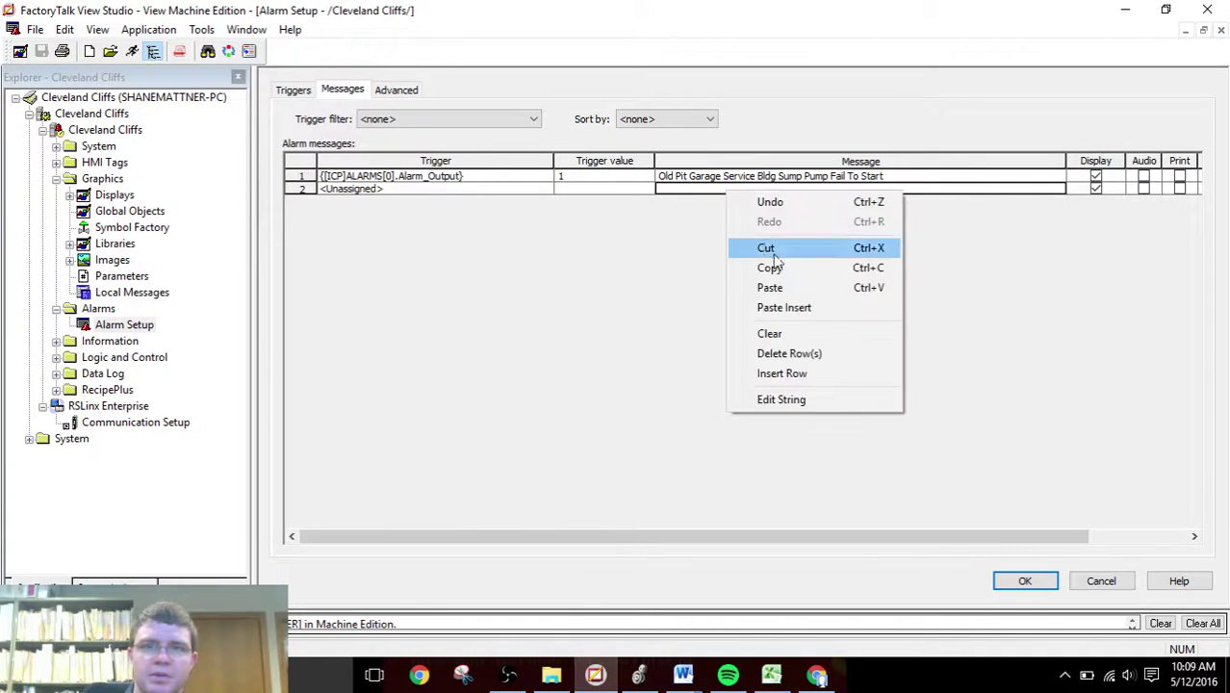
{"action": "left_click", "coordinate": [796, 293]}
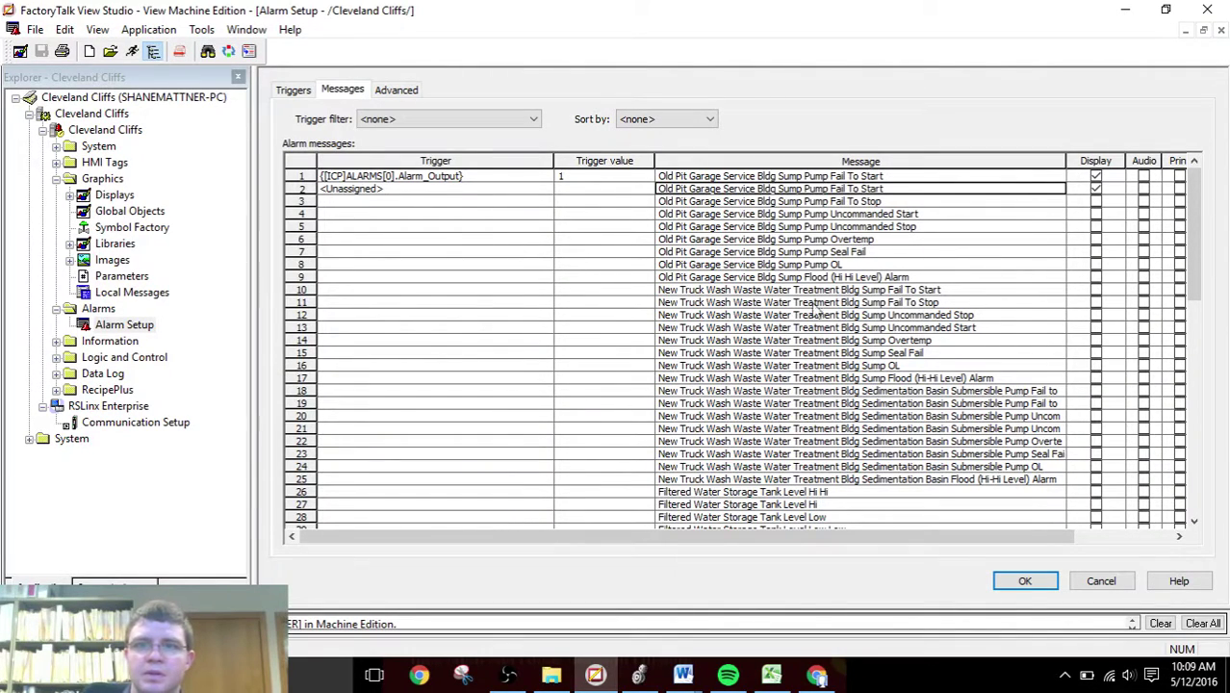
{"action": "left_click", "coordinate": [848, 306]}
{"action": "left_click_drag", "start_coordinate": [1184, 255], "coordinate": [1166, 214]}
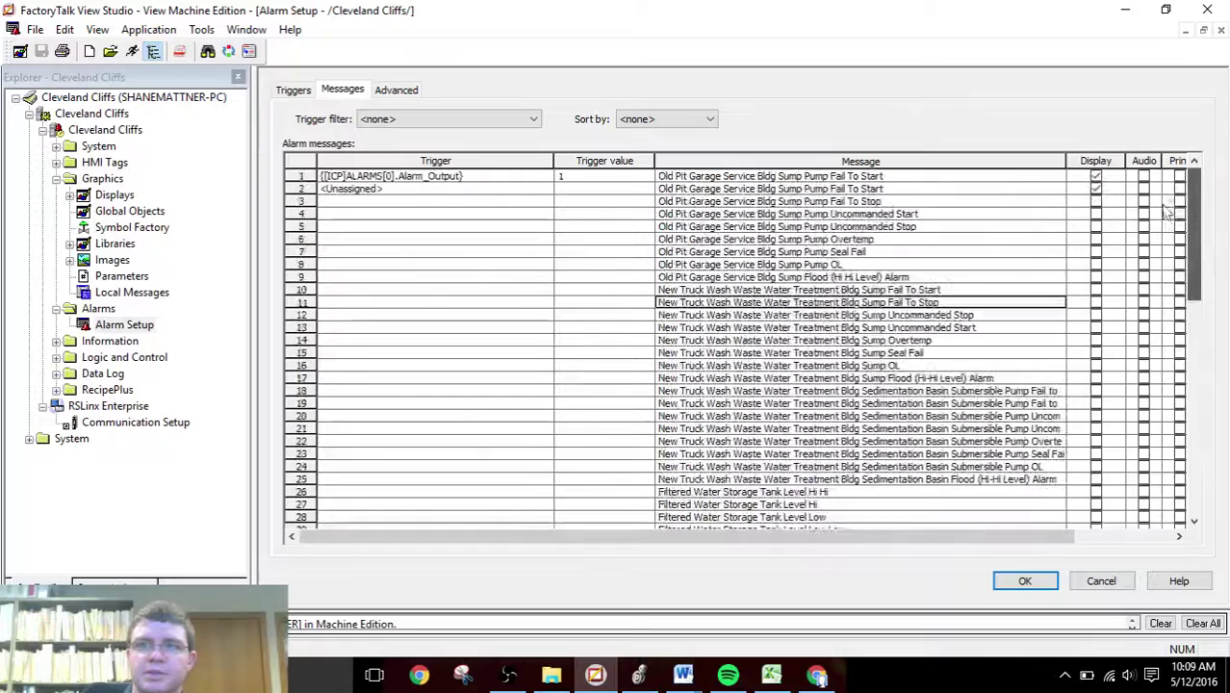
- Check the Display box for rows 3–10 and 12
{"action": "left_click", "coordinate": [1095, 202]}
{"action": "left_click", "coordinate": [1097, 214]}
{"action": "left_click", "coordinate": [1097, 213]}
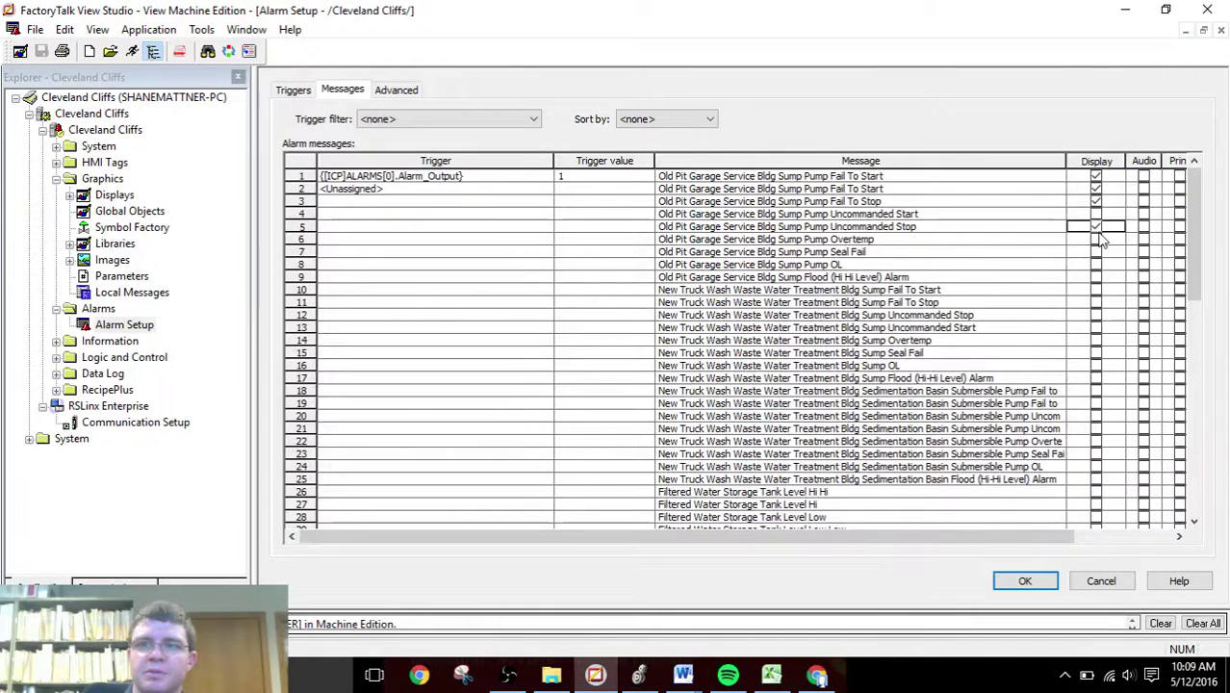
{"action": "left_click", "coordinate": [1097, 226]}
{"action": "left_click", "coordinate": [1098, 239]}
{"action": "left_click", "coordinate": [1097, 251]}
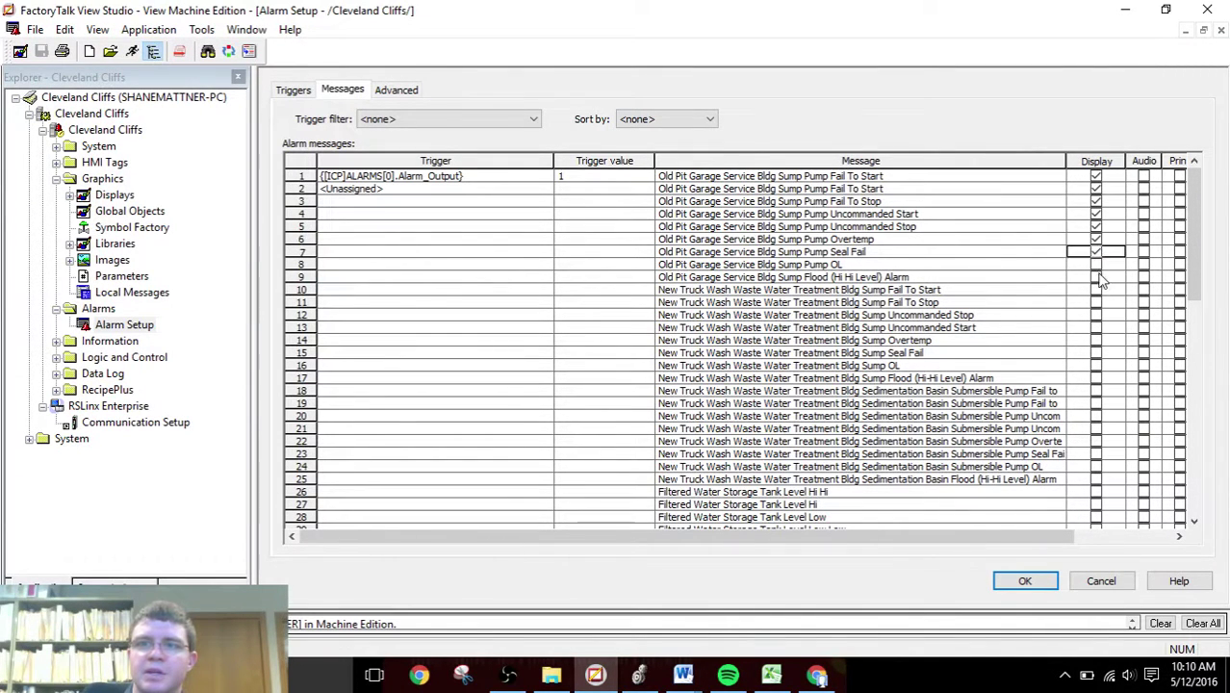
{"action": "left_click", "coordinate": [1097, 264]}
{"action": "left_click", "coordinate": [1098, 277]}
{"action": "left_click", "coordinate": [1098, 289]}
{"action": "left_click", "coordinate": [1097, 314]}
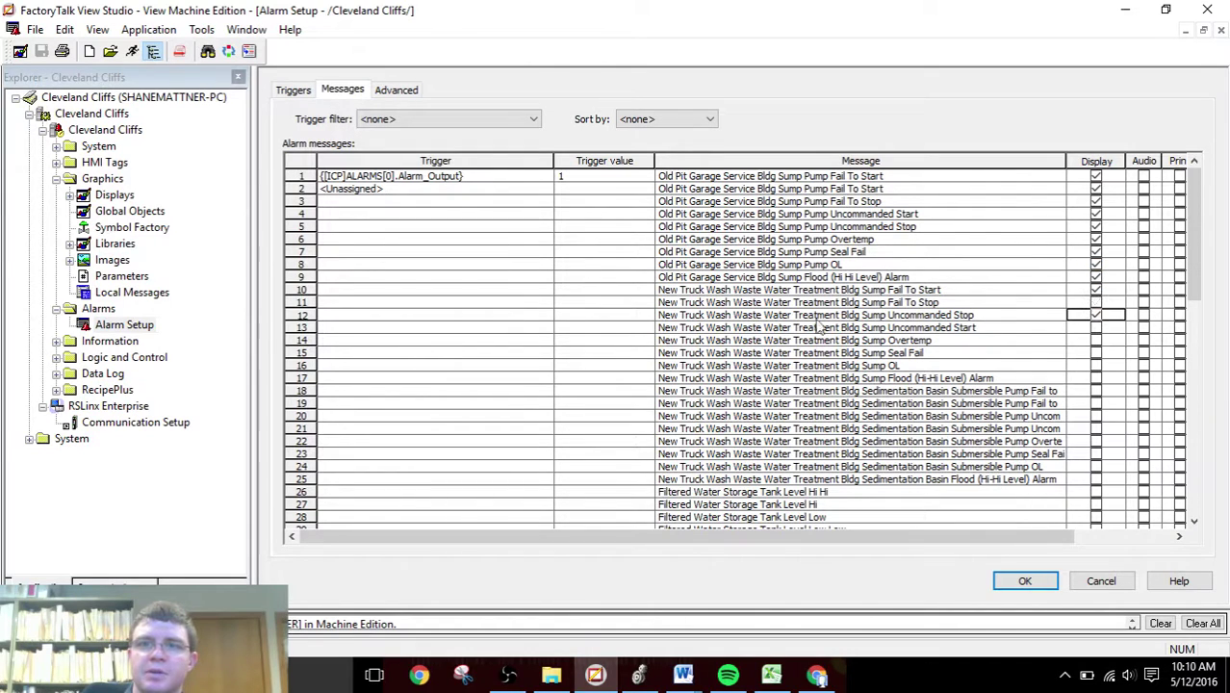
{"action": "left_click", "coordinate": [574, 201]}
{"action": "left_click", "coordinate": [583, 190]}
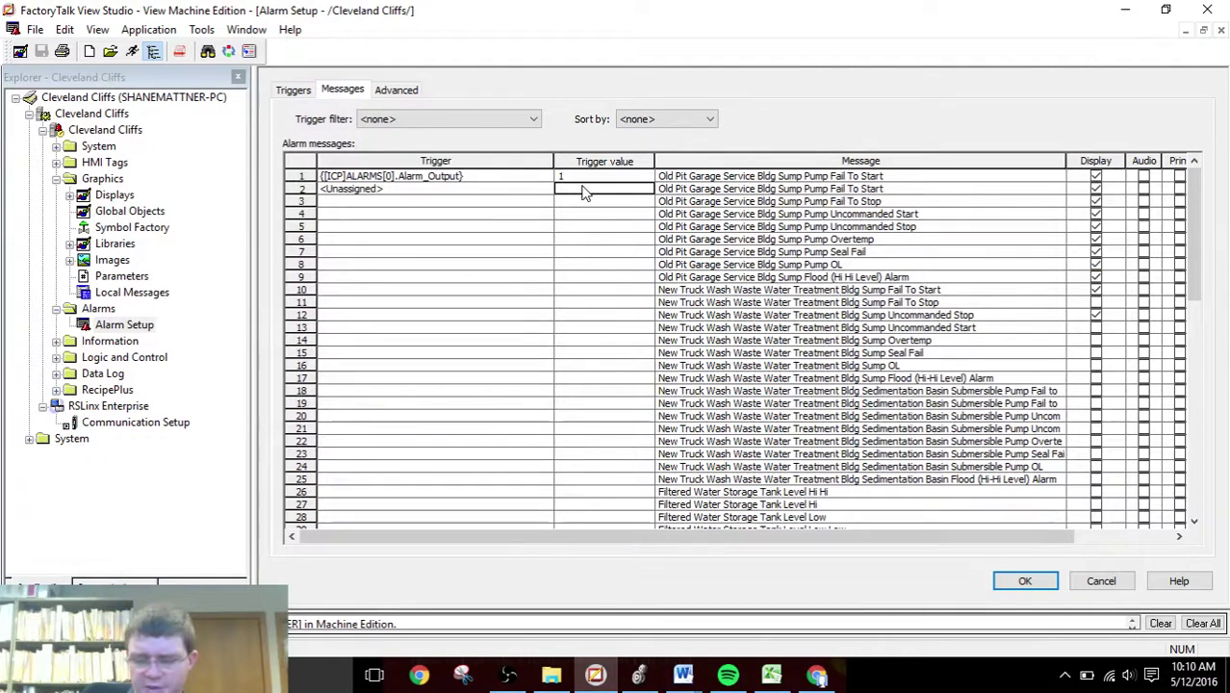
- Enter trigger value 1 for each alarm row from 2 through 37
{"action": "type", "text": "1"}
{"action": "key", "text": "Return"}
{"action": "type", "text": "1"}
{"action": "key", "text": "Return"}
{"action": "type", "text": "1"}
{"action": "type", "text": " 1 1"}
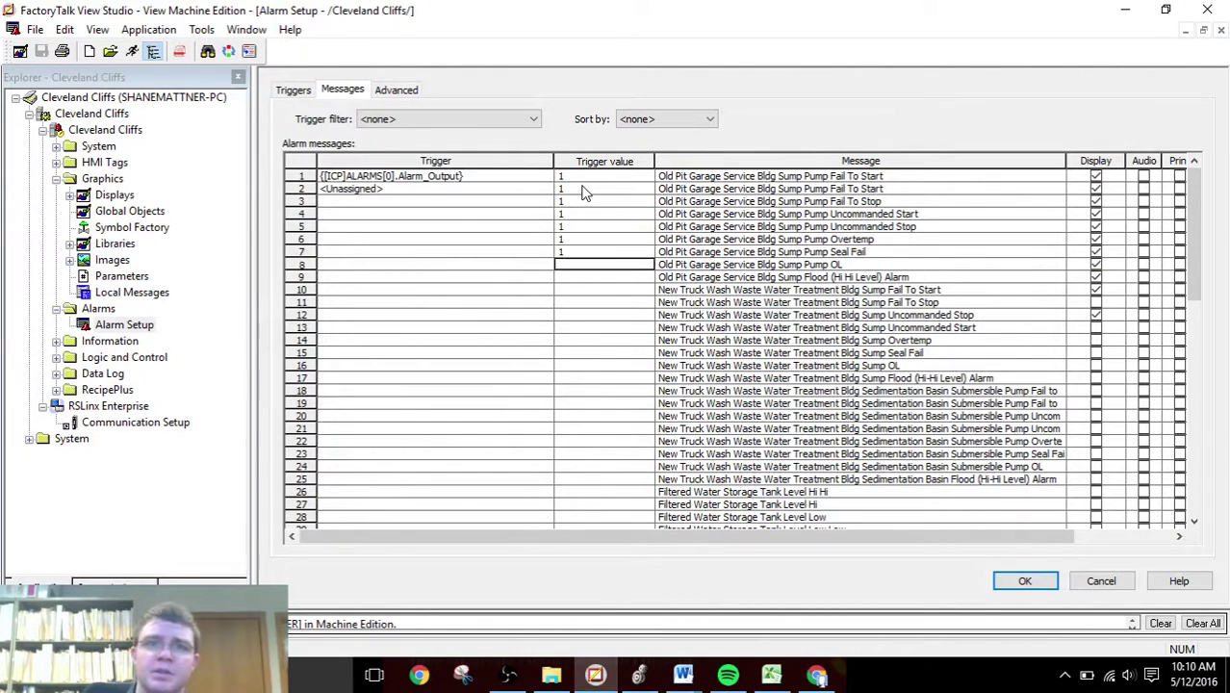
{"action": "type", "text": " 1 1 1 1"}
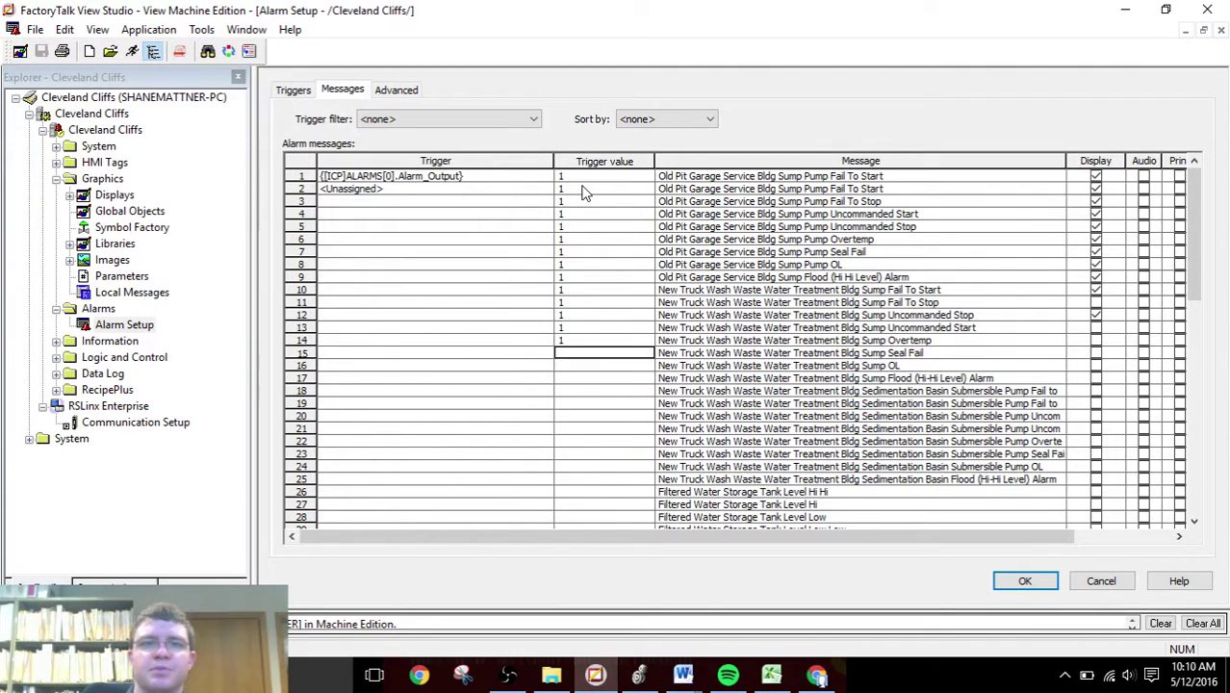
{"action": "type", "text": " 1 1 1 1 1 1"}
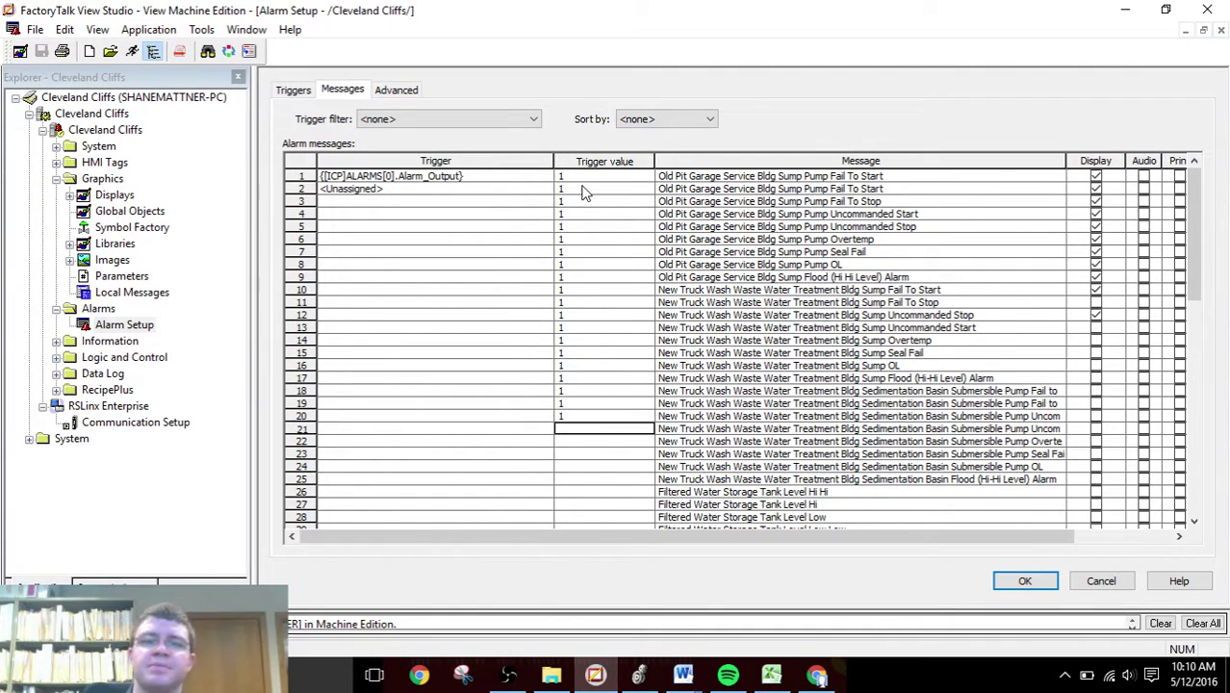
{"action": "type", "text": " 1 1 1 1 1 1"}
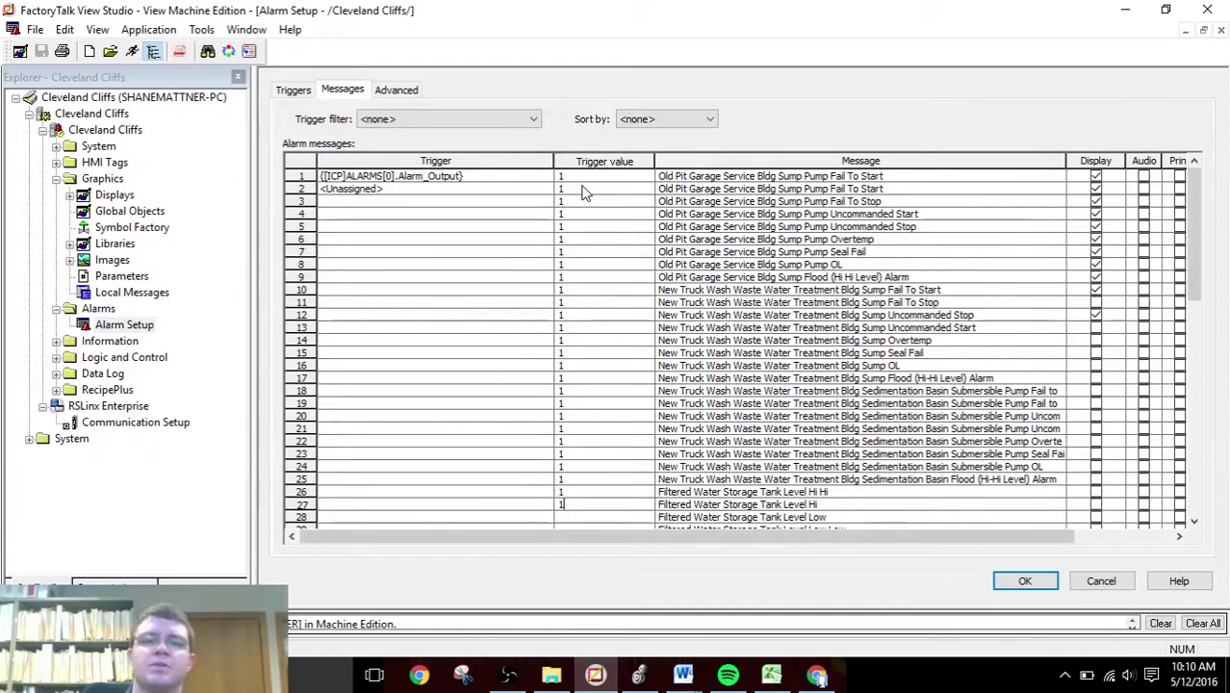
{"action": "type", "text": " 1 1 1 1 1 1 1 1 1 1 1"}
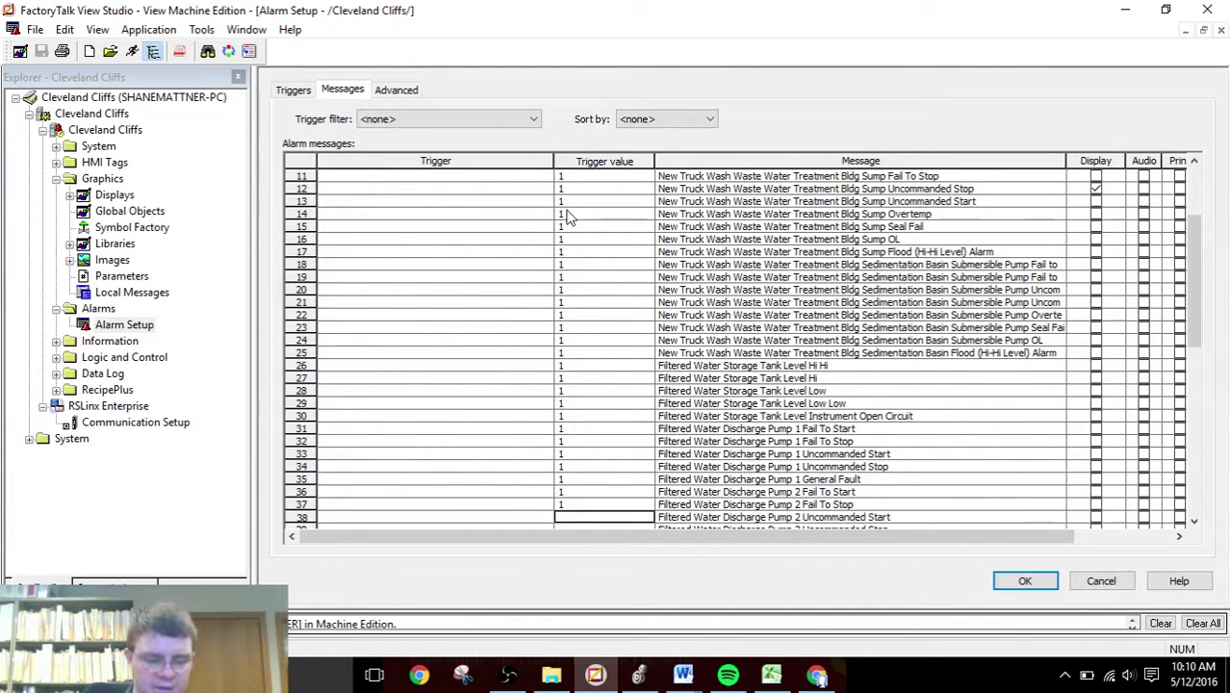
{"action": "left_click", "coordinate": [506, 318]}
{"action": "left_click", "coordinate": [634, 255]}
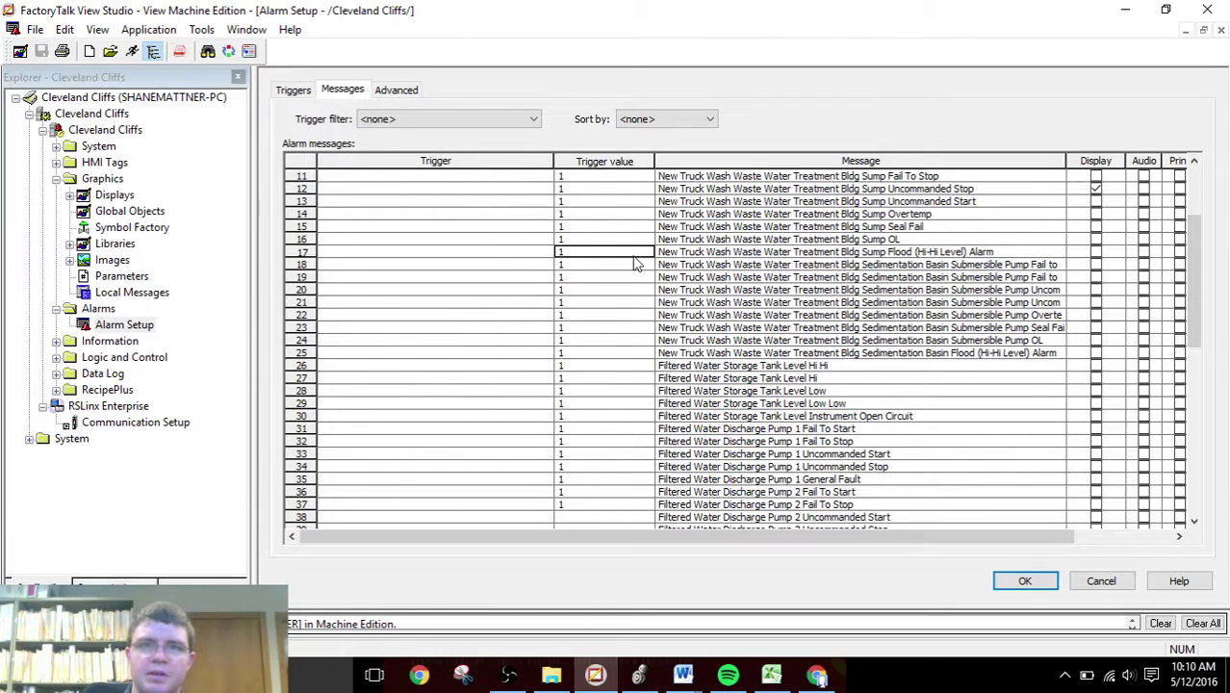
{"action": "scroll", "coordinate": [1205, 343], "scroll_direction": "up", "scroll_amount": 3}
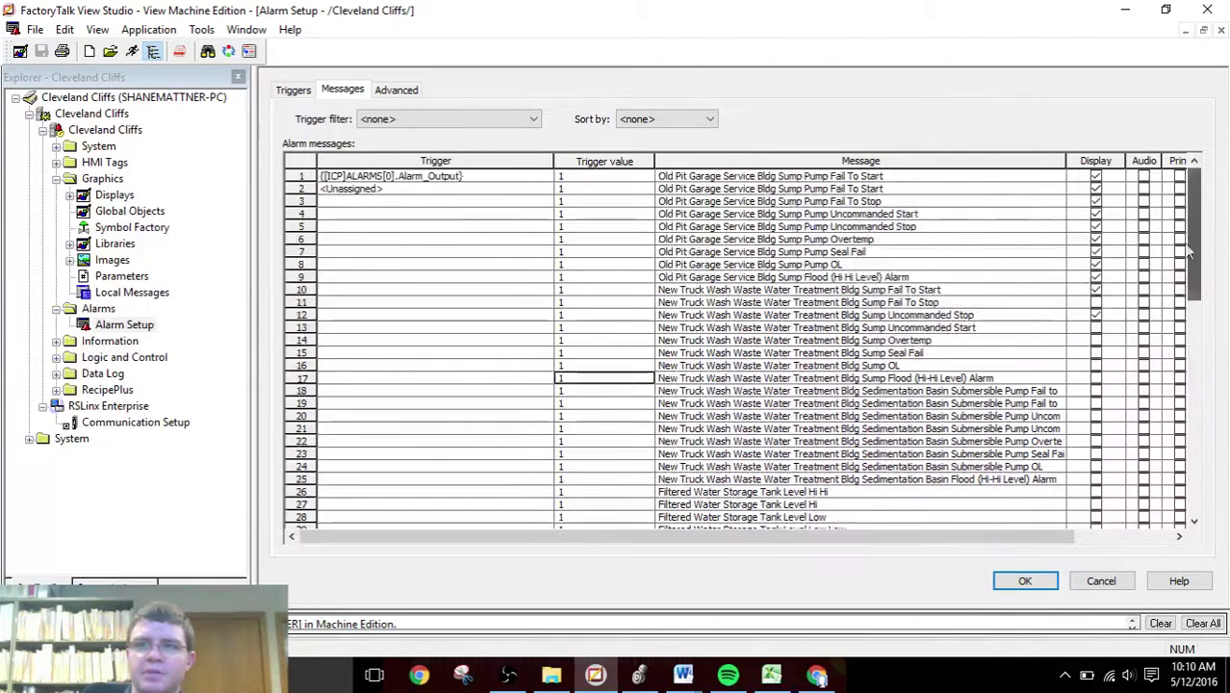
- Review row 1's ALARMS trigger tag list keeping ALARMS[0], then snap the window to the right half
{"action": "left_click", "coordinate": [419, 186]}
{"action": "left_click", "coordinate": [468, 188]}
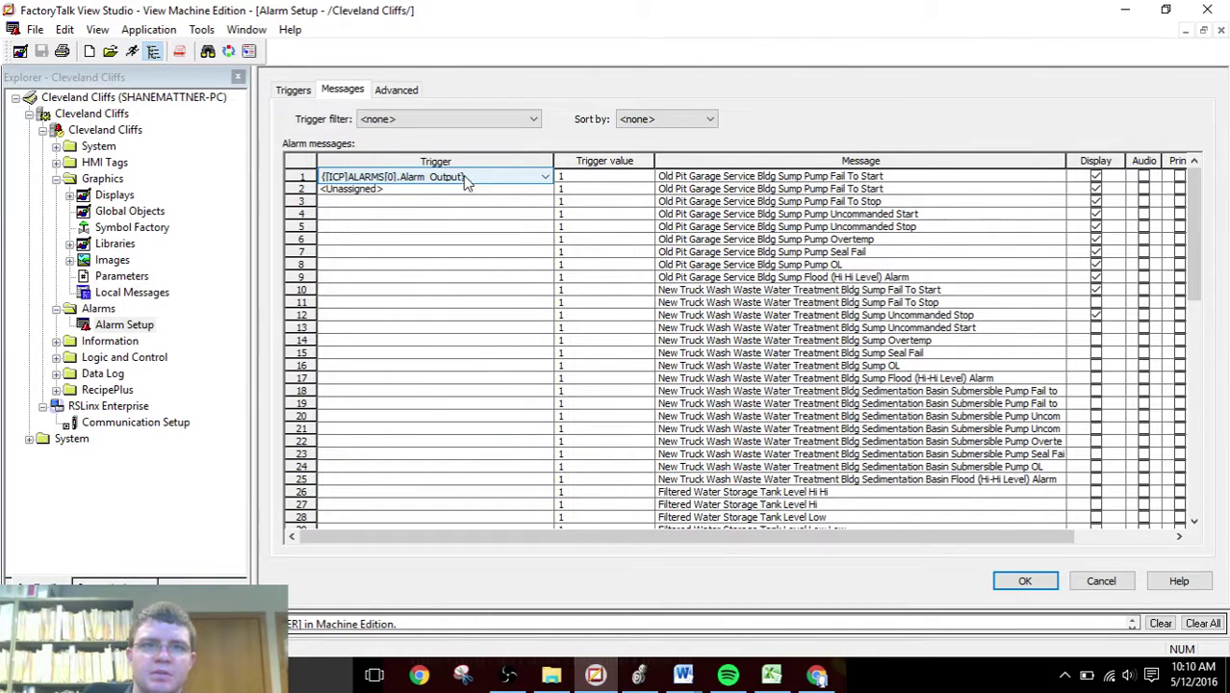
{"action": "left_click", "coordinate": [434, 177]}
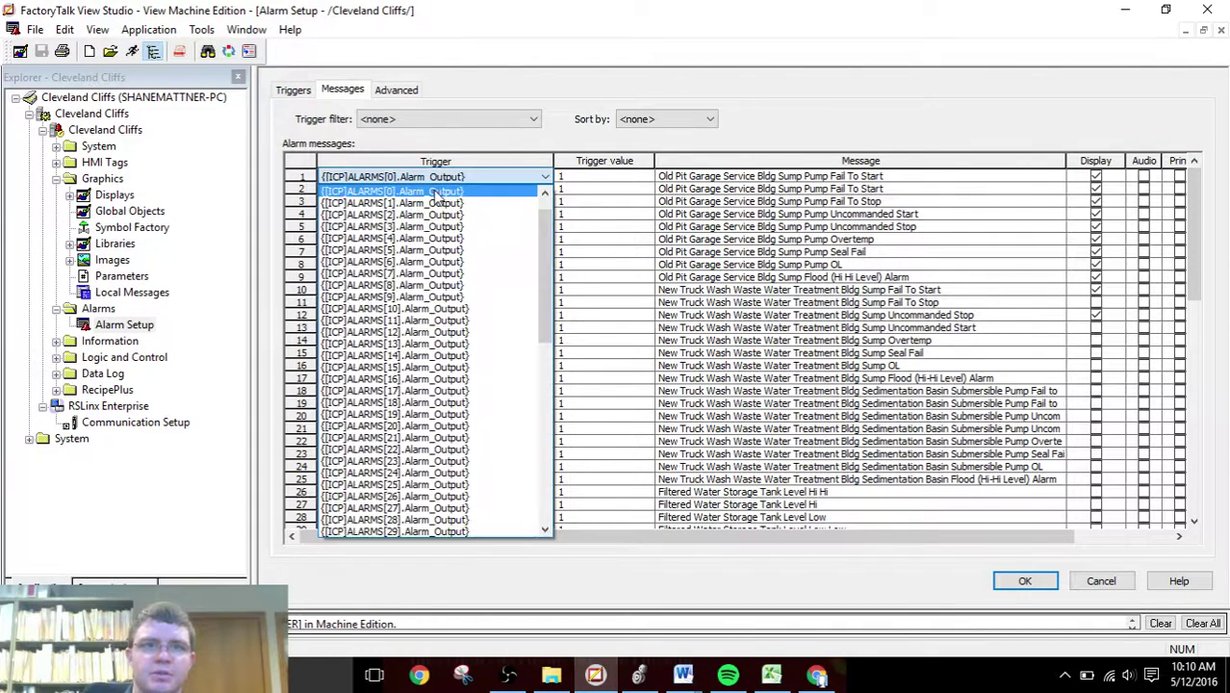
{"action": "left_click", "coordinate": [436, 193]}
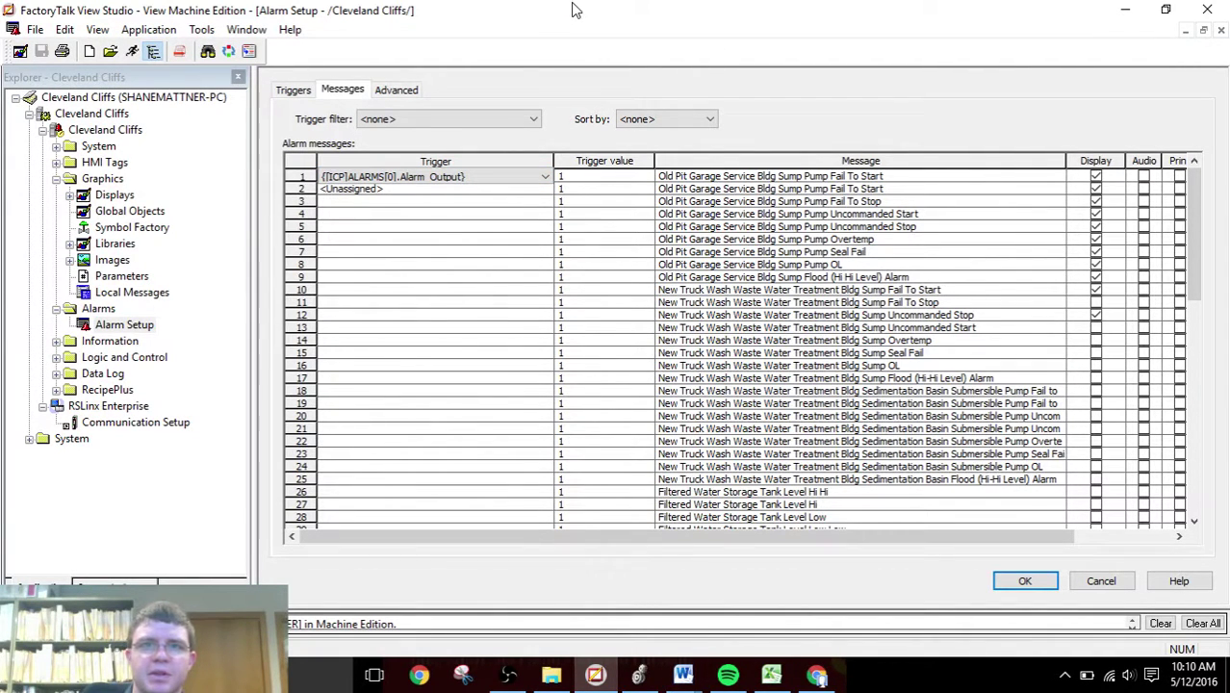
{"action": "key", "text": "super+Right"}
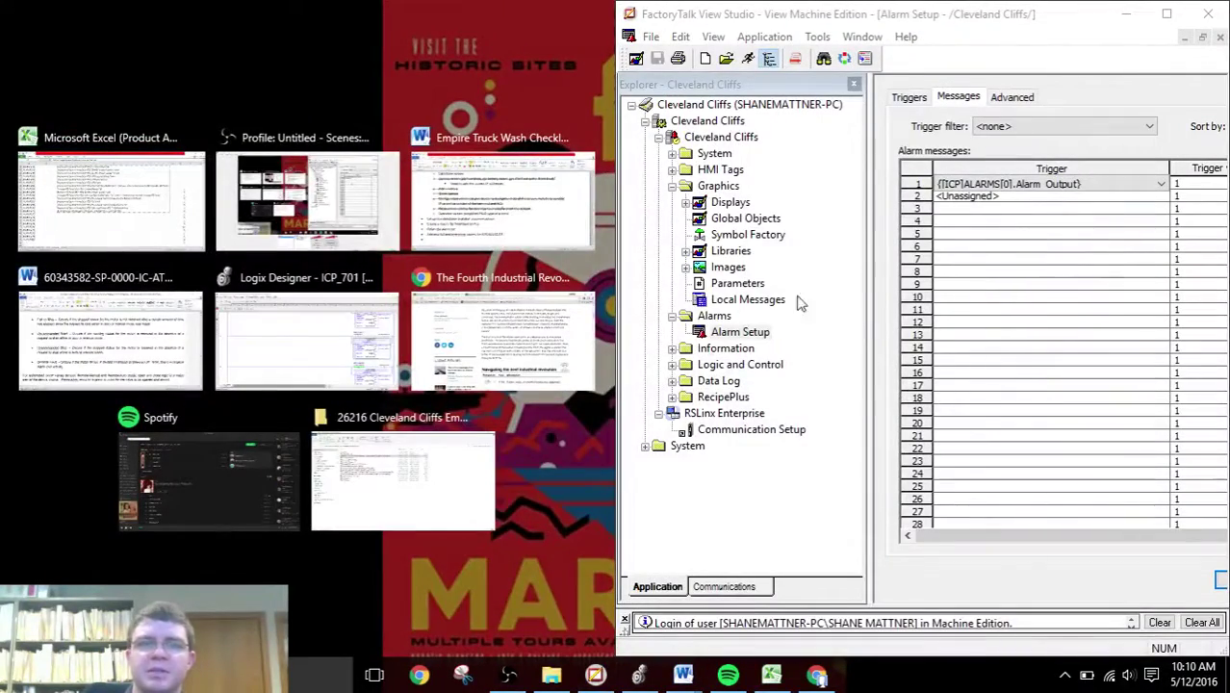
- Snap the Excel window to the left half of the screen
{"action": "left_click", "coordinate": [943, 193]}
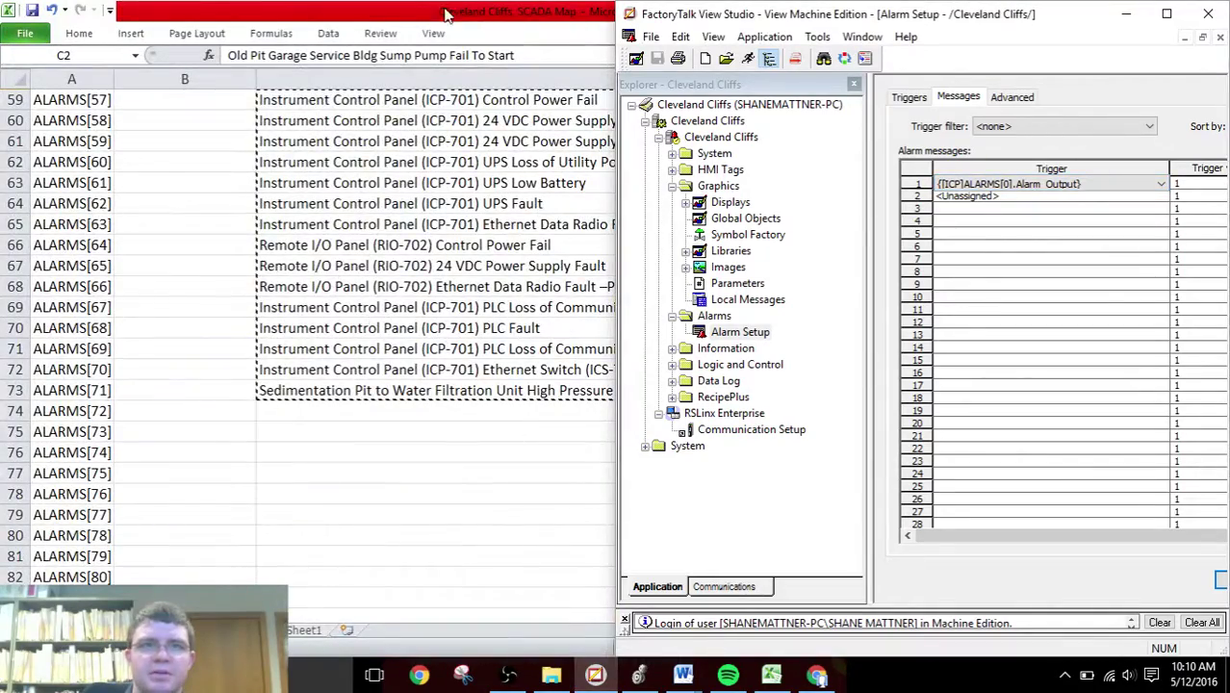
{"action": "left_click_drag", "start_coordinate": [446, 13], "coordinate": [1, 106]}
{"action": "left_click", "coordinate": [455, 458]}
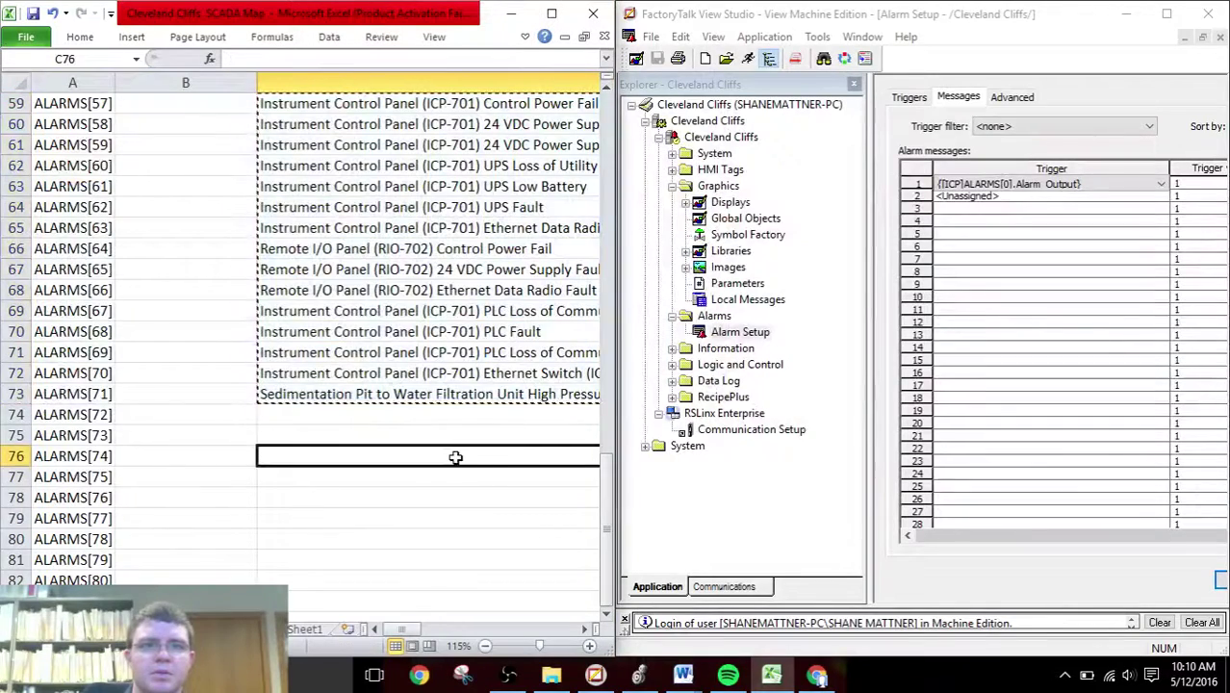
- On the ALARMS tag formulas sheet, clear columns E:F and then every remaining cell
{"action": "key", "text": "ctrl+Page_Up"}
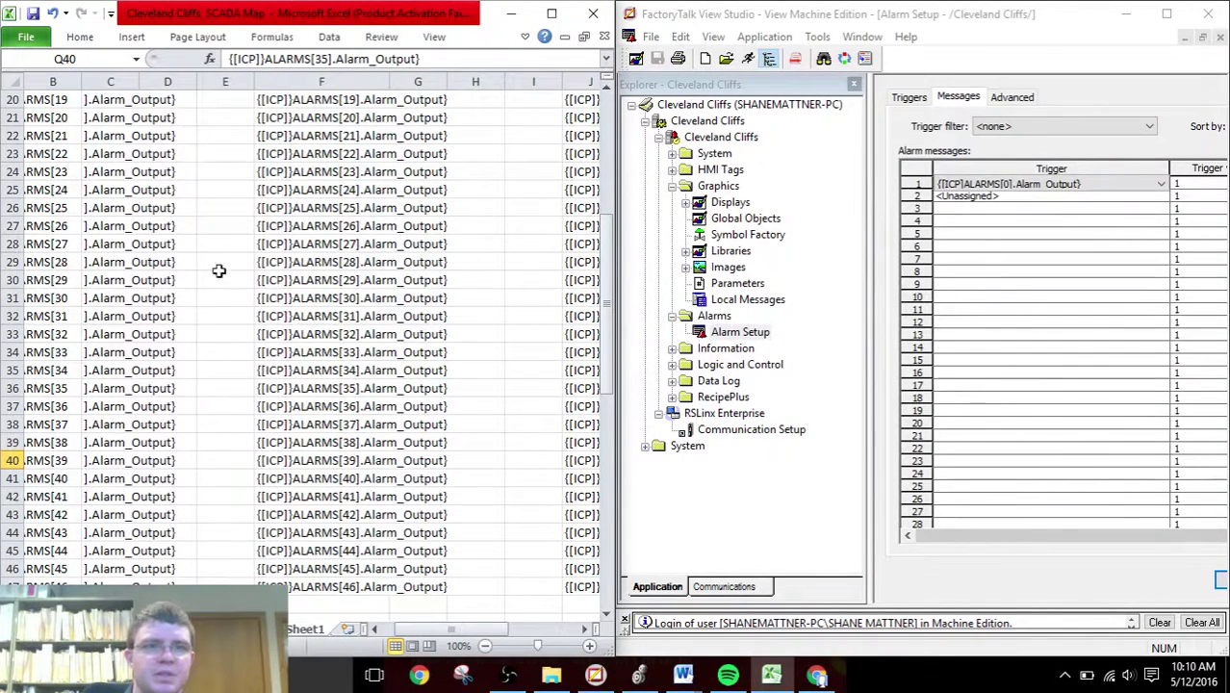
{"action": "left_click", "coordinate": [224, 513]}
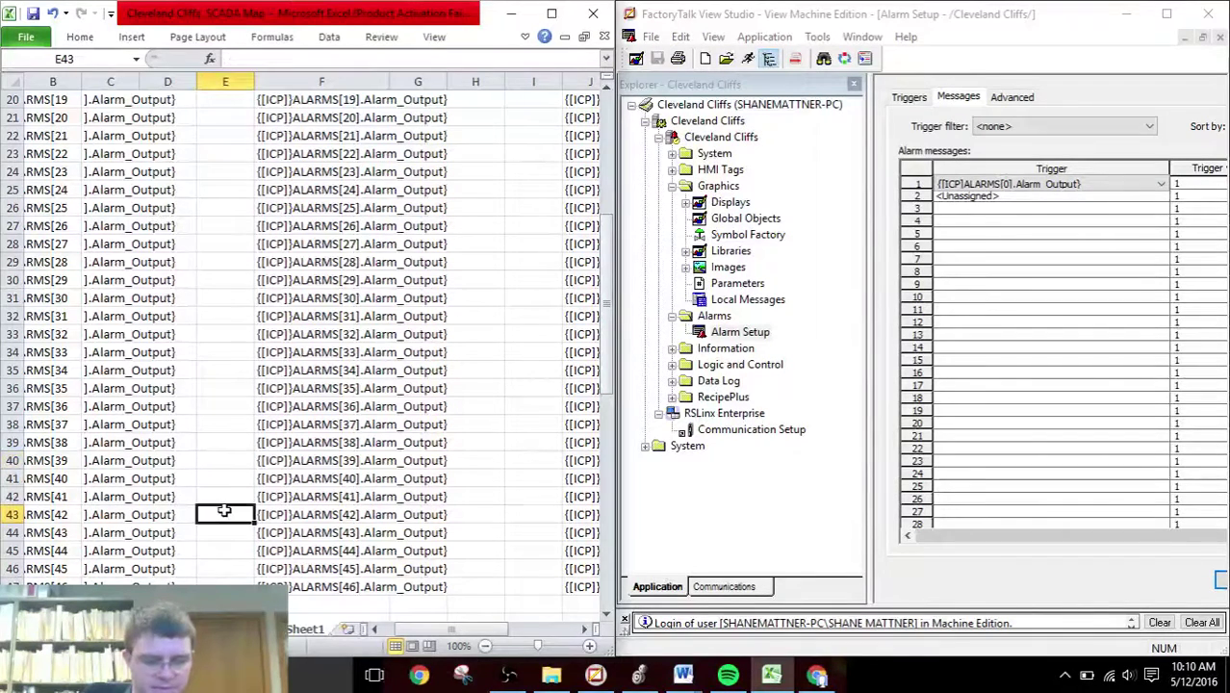
{"action": "key", "text": "ctrl+space"}
{"action": "key", "text": "shift+Right"}
{"action": "key", "text": "Delete"}
{"action": "key", "text": "ctrl+a"}
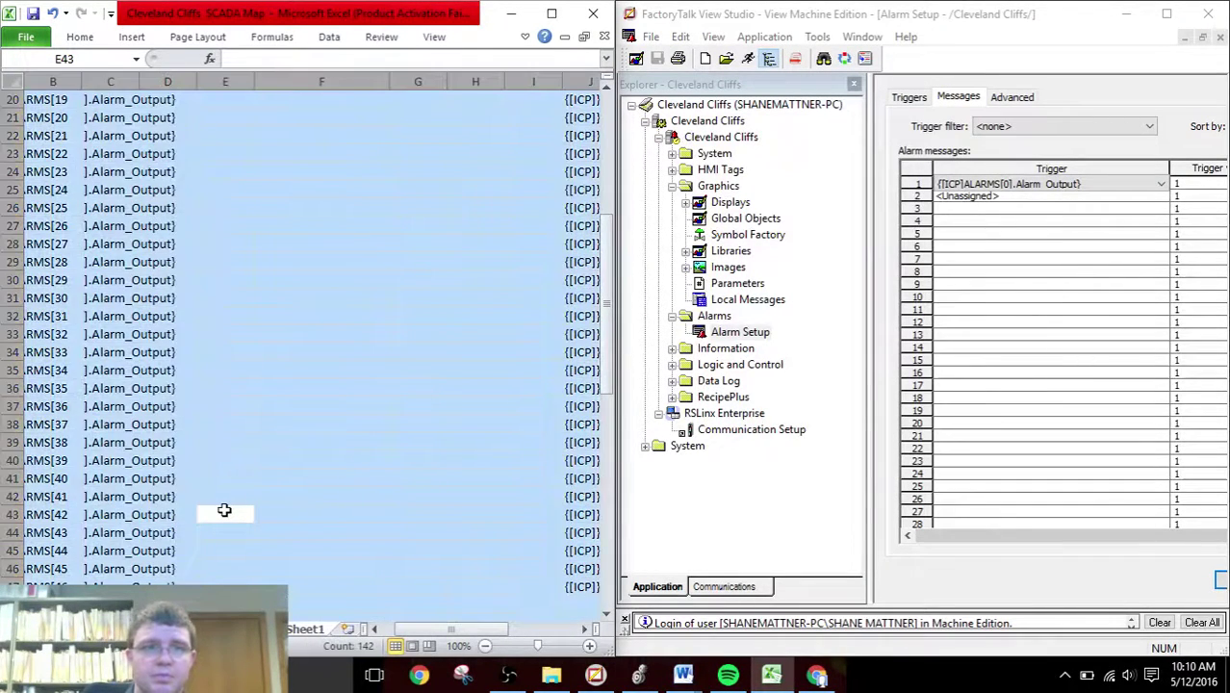
{"action": "key", "text": "Delete"}
{"action": "left_click", "coordinate": [226, 386]}
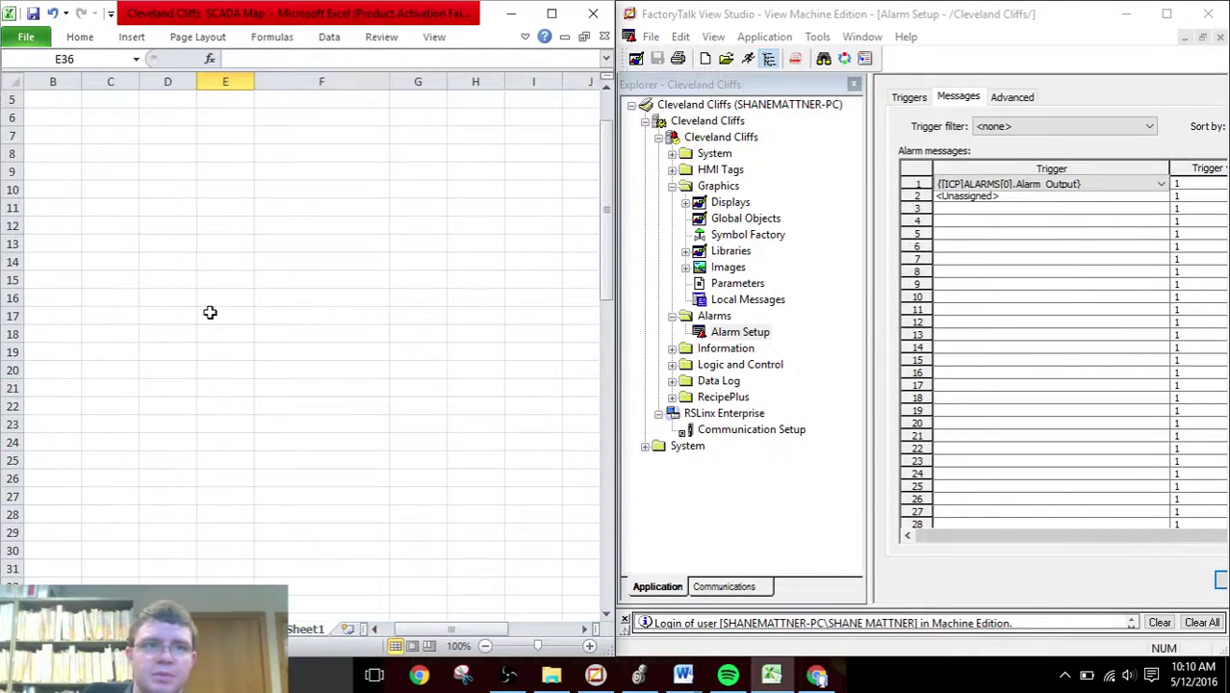
{"action": "scroll", "coordinate": [145, 241], "scroll_direction": "up", "scroll_amount": 6}
{"action": "left_click", "coordinate": [64, 100]}
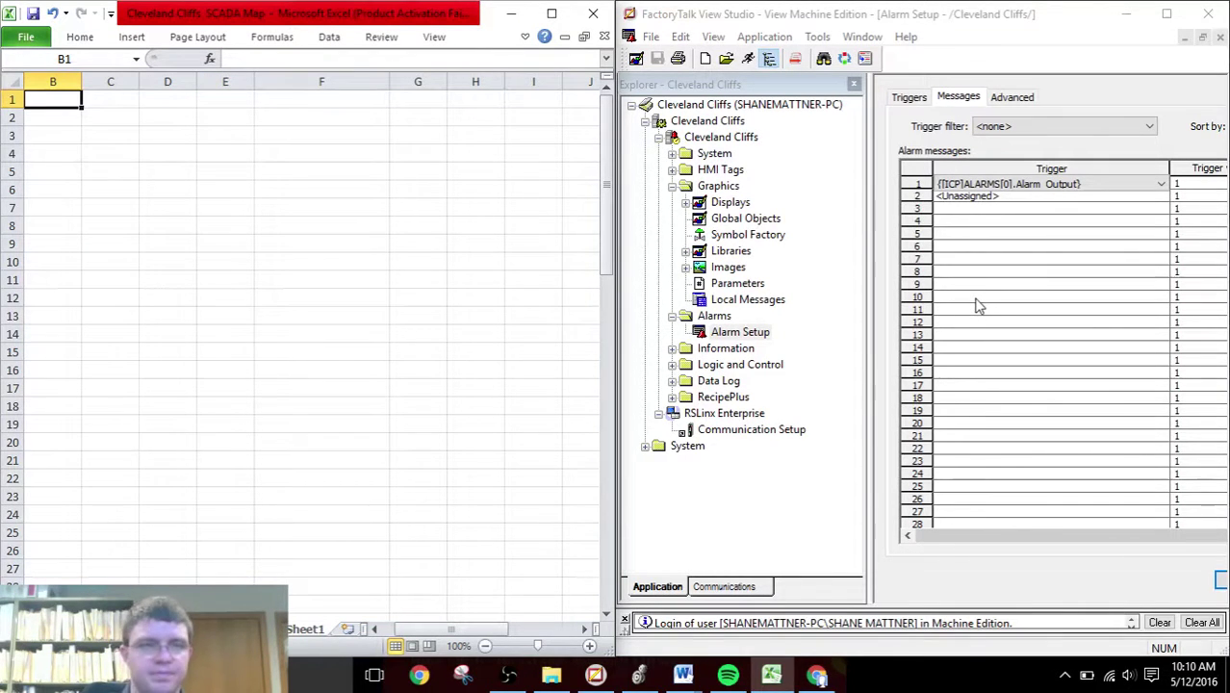
{"action": "type", "text": "{"}
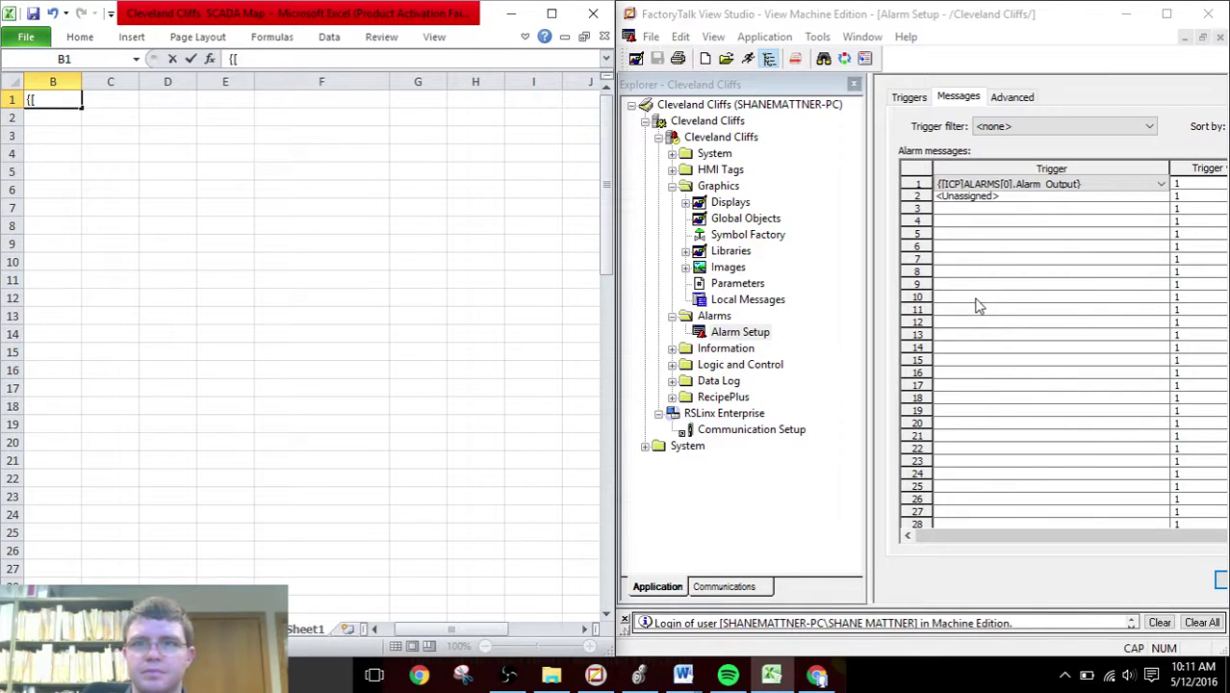
{"action": "type", "text": "[ICP"}
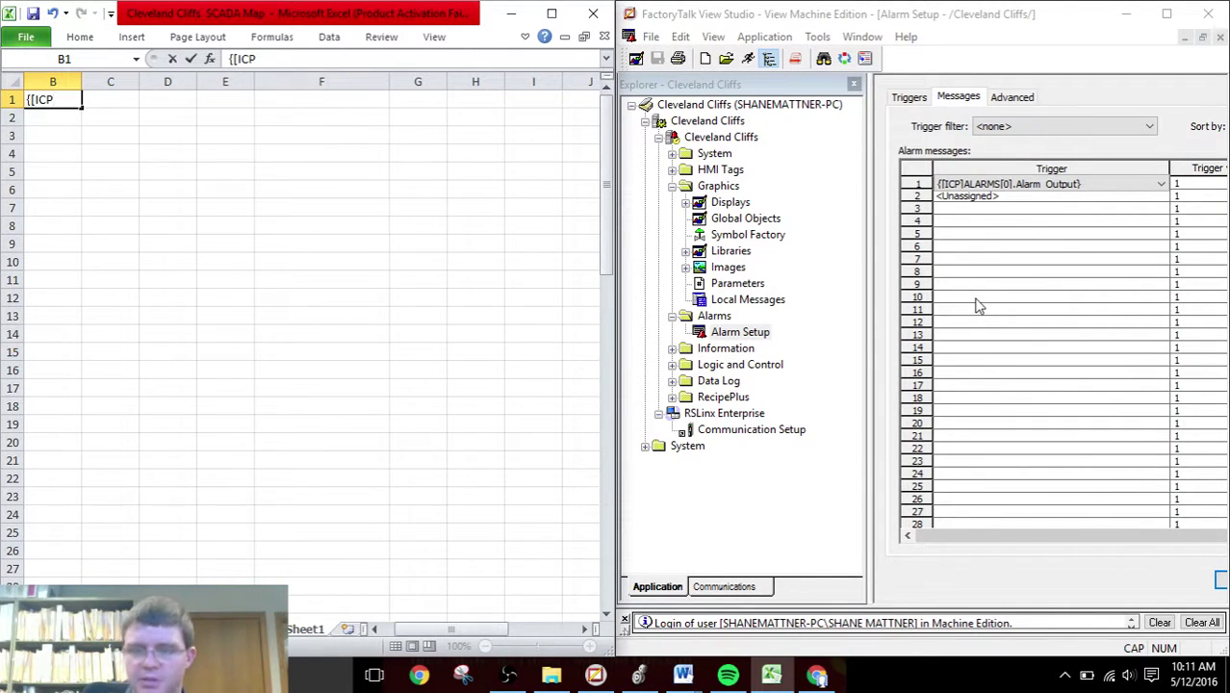
{"action": "type", "text": "]ALARMS"}
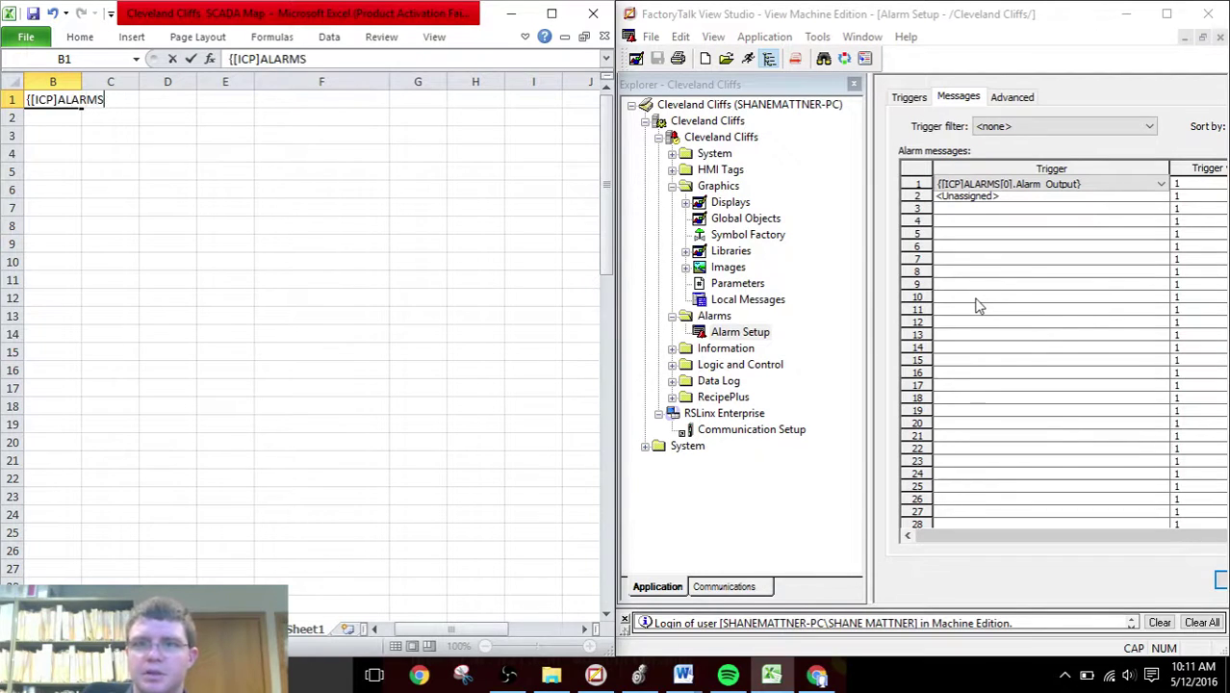
{"action": "type", "text": "[["}
{"action": "type", "text": "]"}
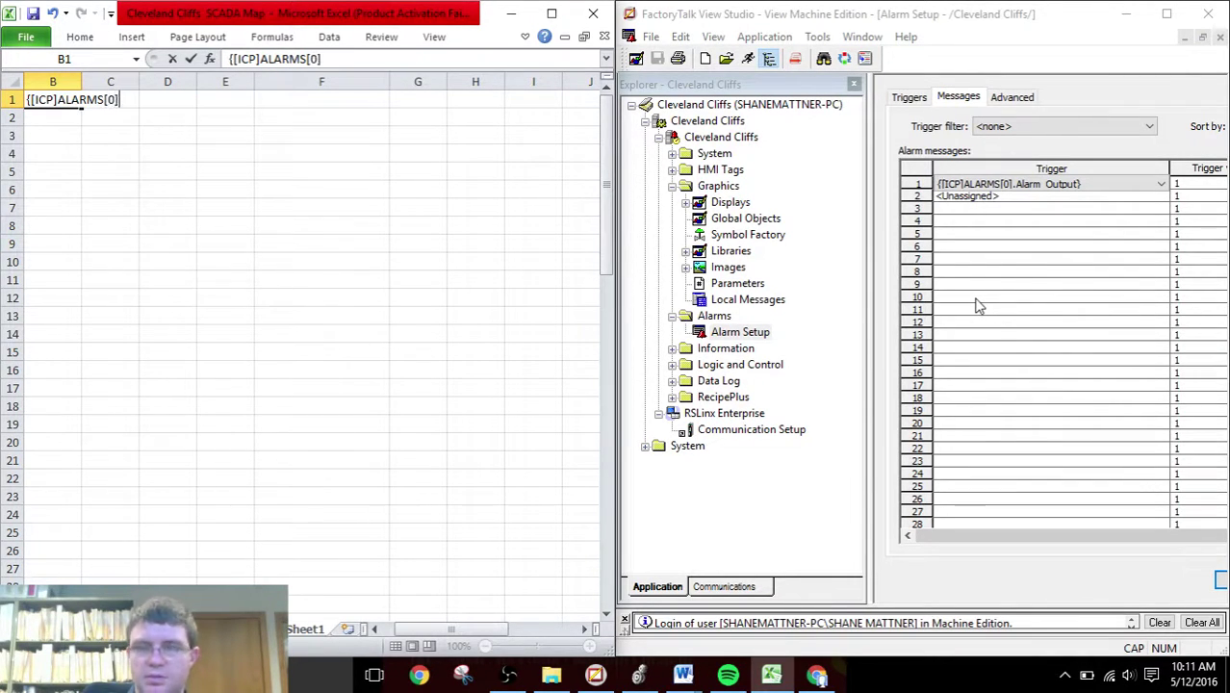
{"action": "type", "text": "."}
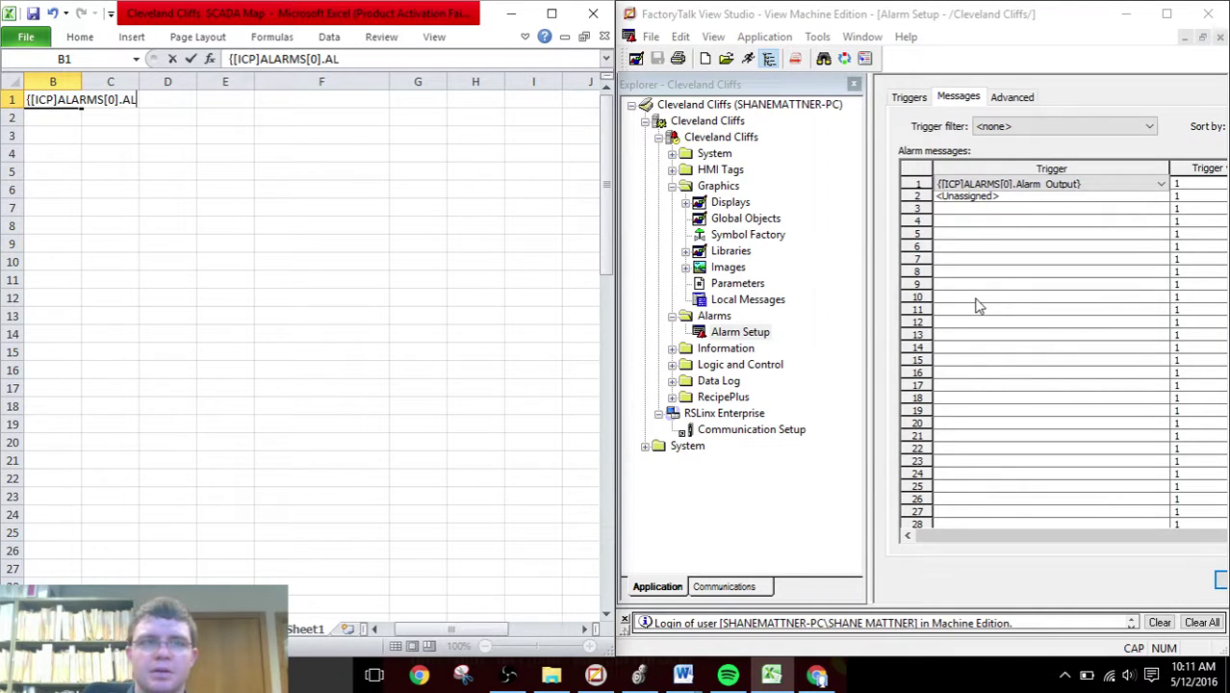
{"action": "type", "text": "Alarm"}
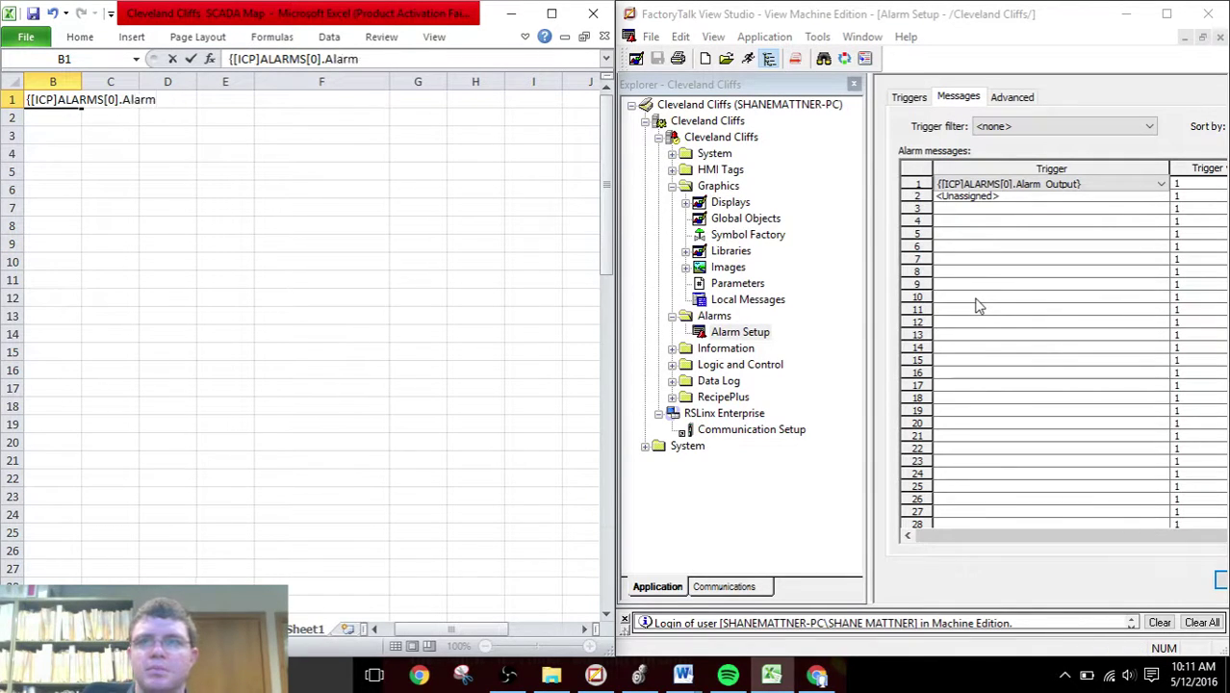
{"action": "type", "text": "_output"}
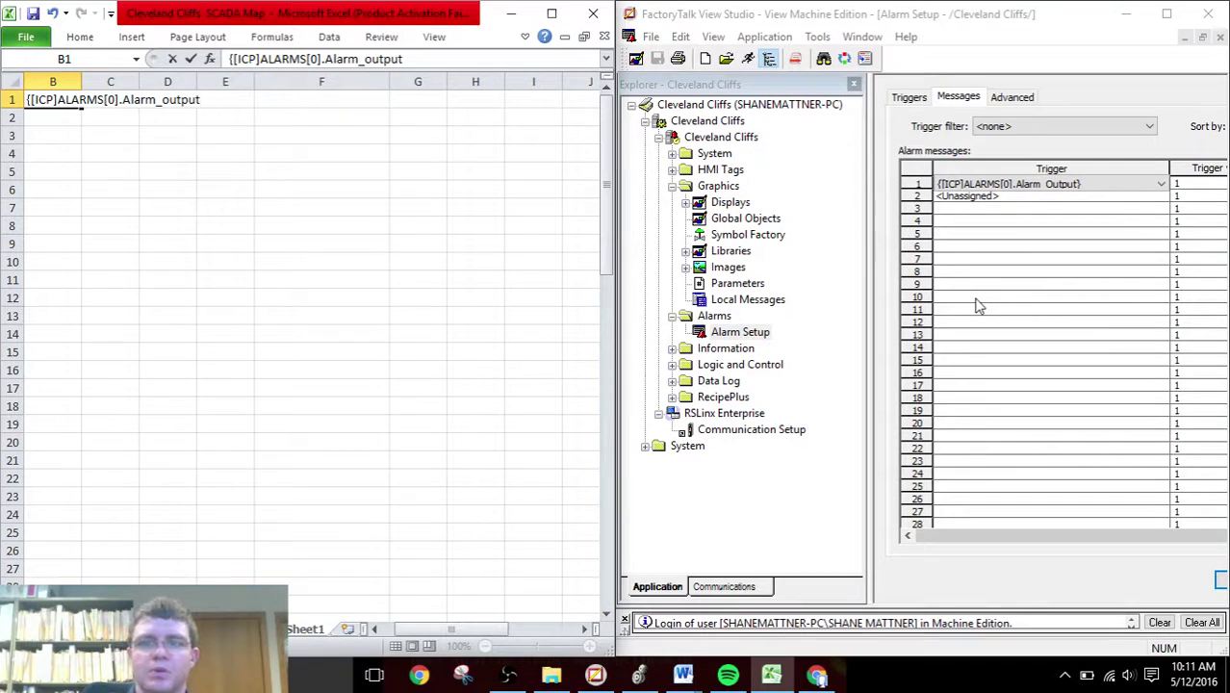
{"action": "type", "text": "}"}
{"action": "key", "text": "Left"}
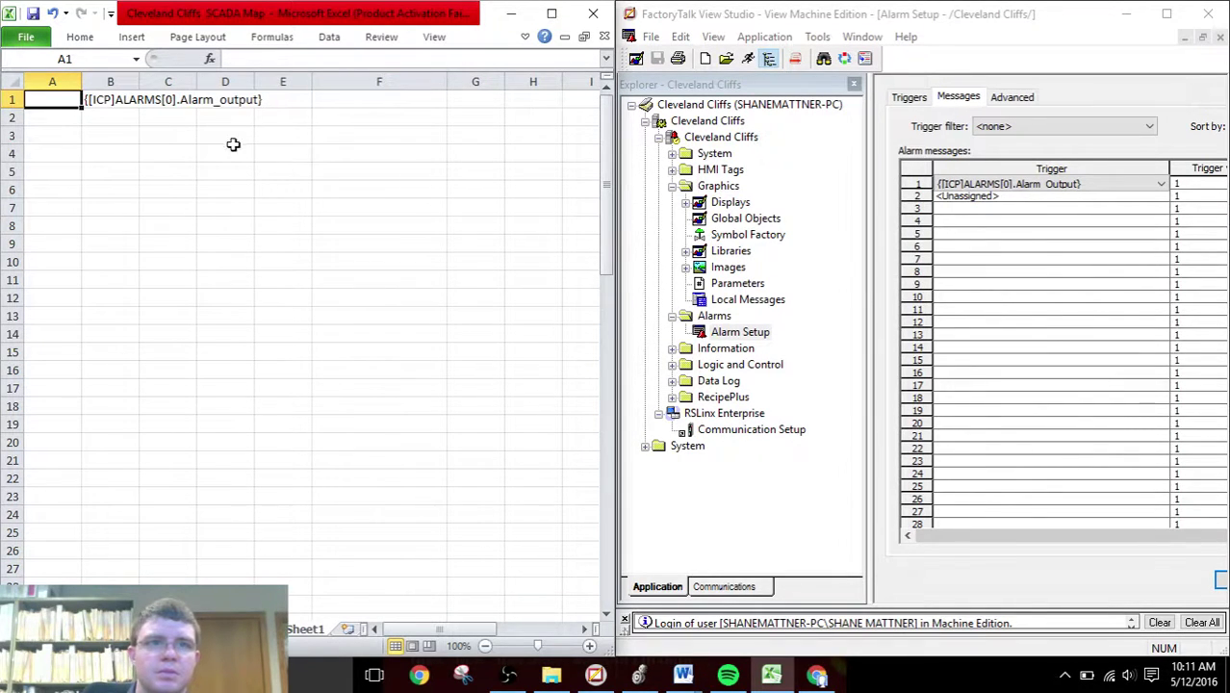
{"action": "left_click", "coordinate": [111, 102]}
{"action": "left_click", "coordinate": [376, 58]}
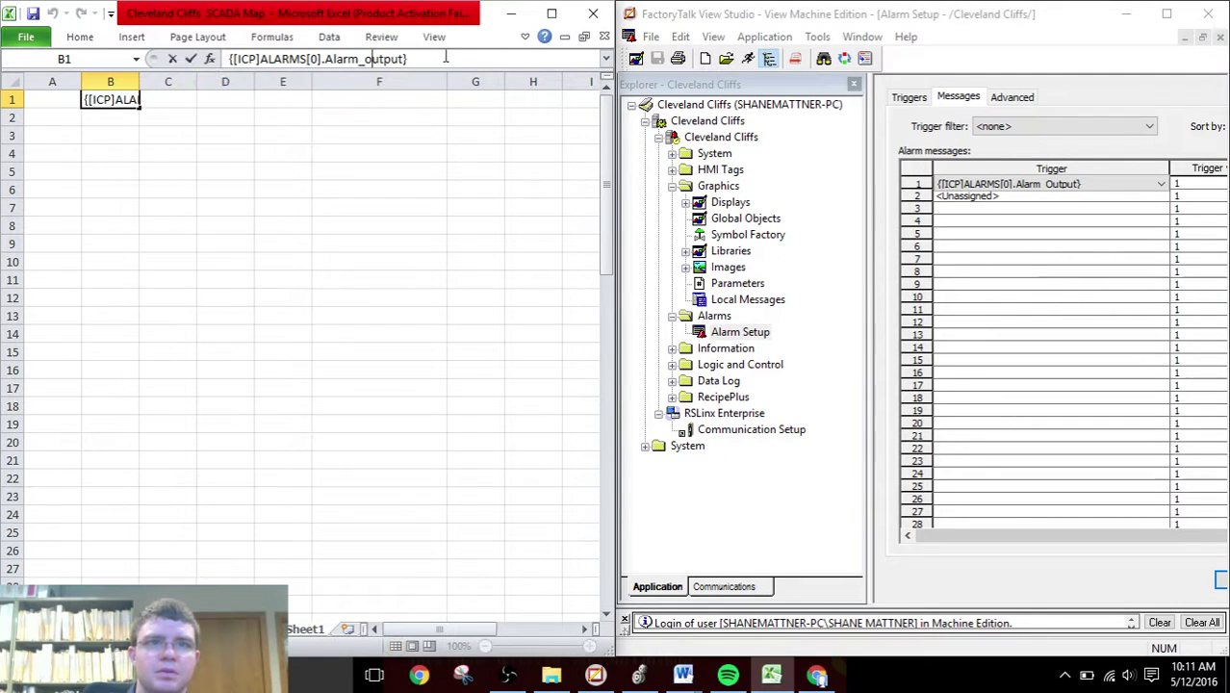
{"action": "key", "text": "BackSpace"}
{"action": "type", "text": "O"}
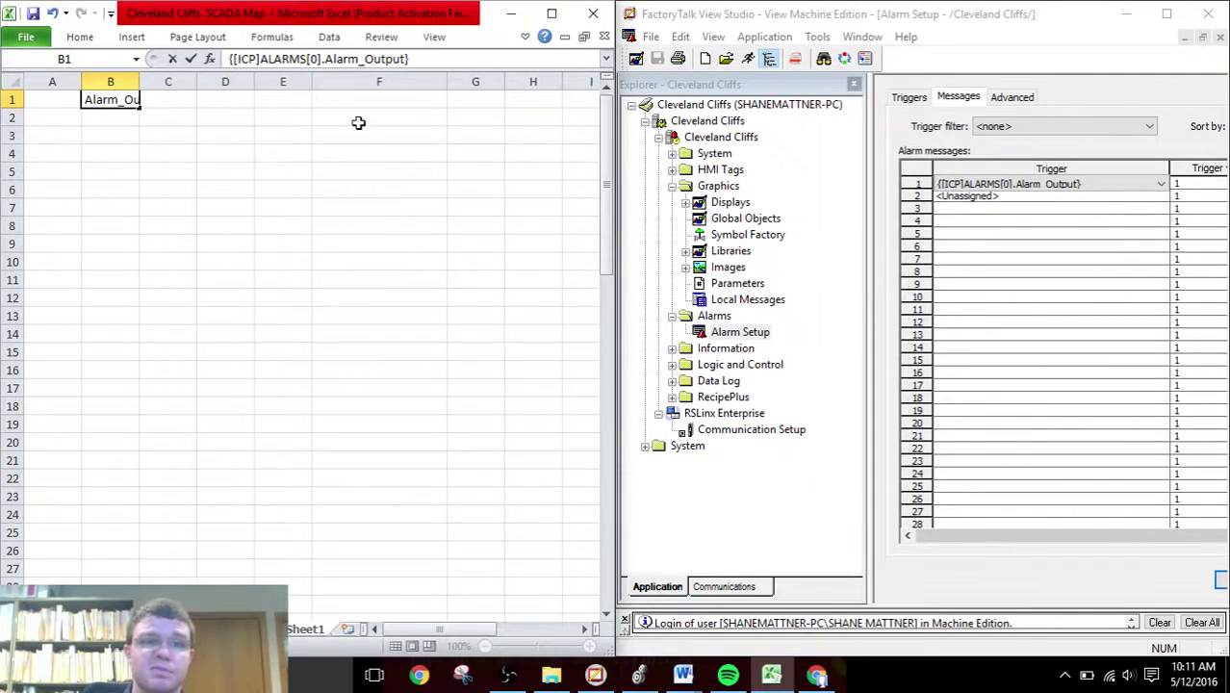
{"action": "left_click", "coordinate": [132, 81]}
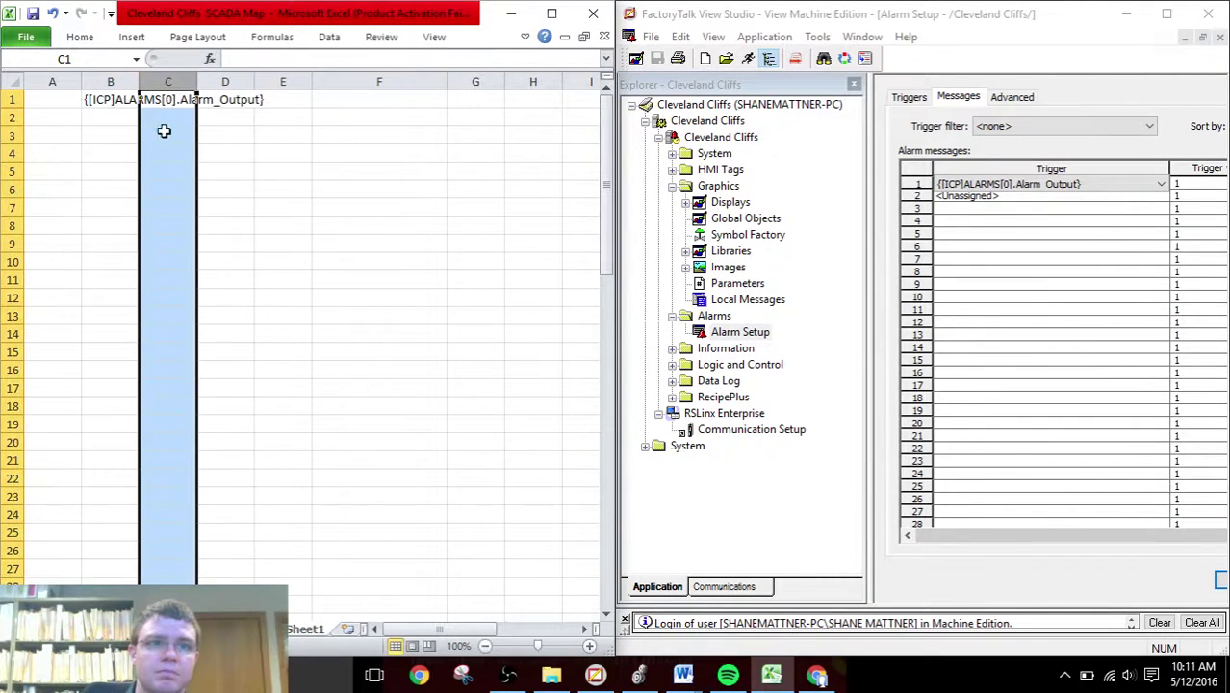
{"action": "left_click", "coordinate": [125, 170]}
{"action": "left_click_drag", "start_coordinate": [136, 84], "coordinate": [304, 84]}
{"action": "double_click", "coordinate": [186, 100]}
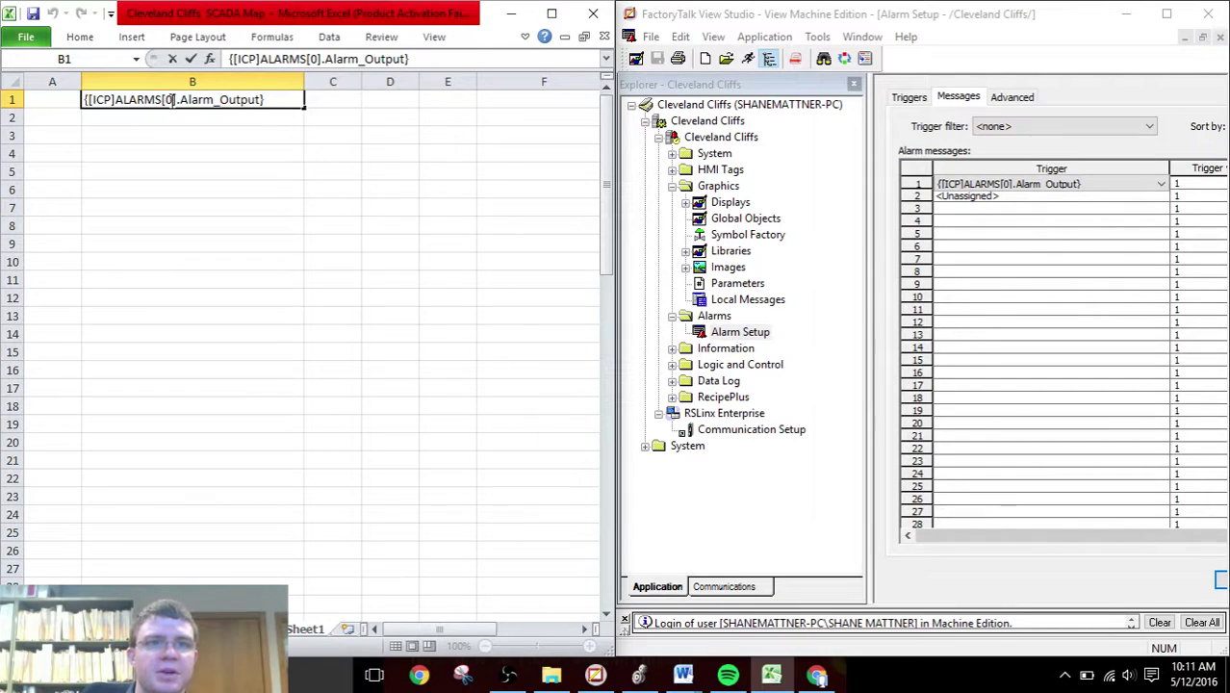
{"action": "left_click_drag", "start_coordinate": [172, 102], "coordinate": [288, 108]}
{"action": "key", "text": "ctrl+c"}
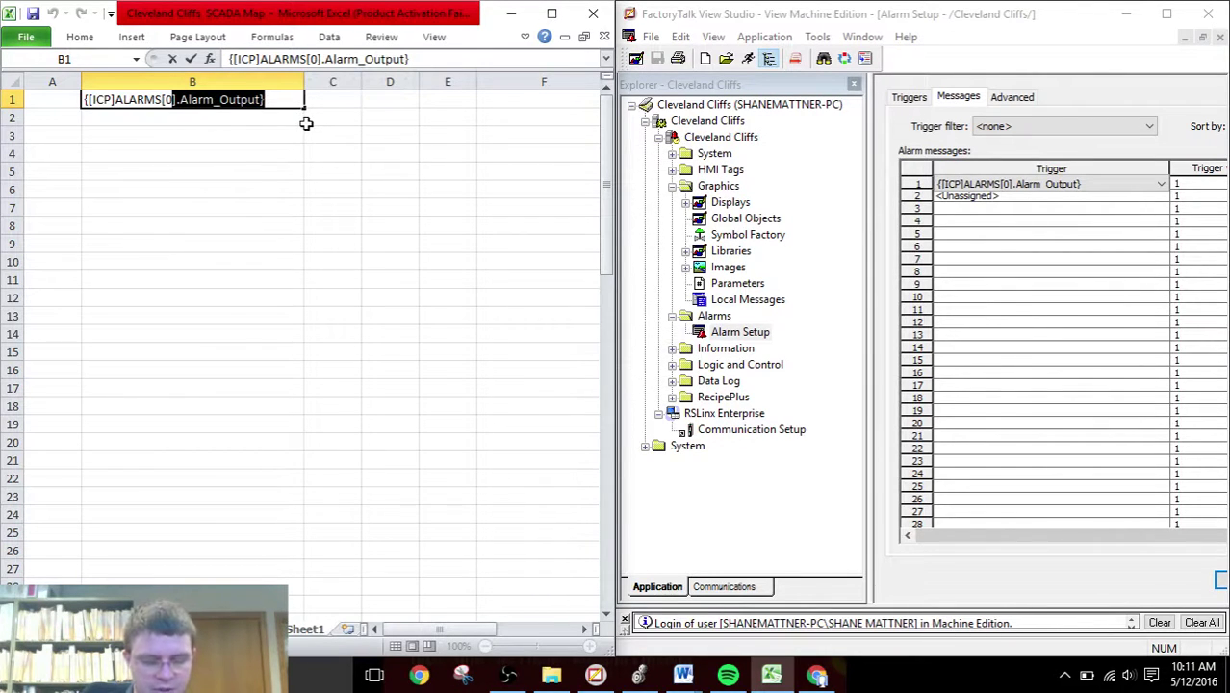
{"action": "key", "text": "Delete"}
{"action": "left_click", "coordinate": [388, 103]}
{"action": "key", "text": "ctrl+v"}
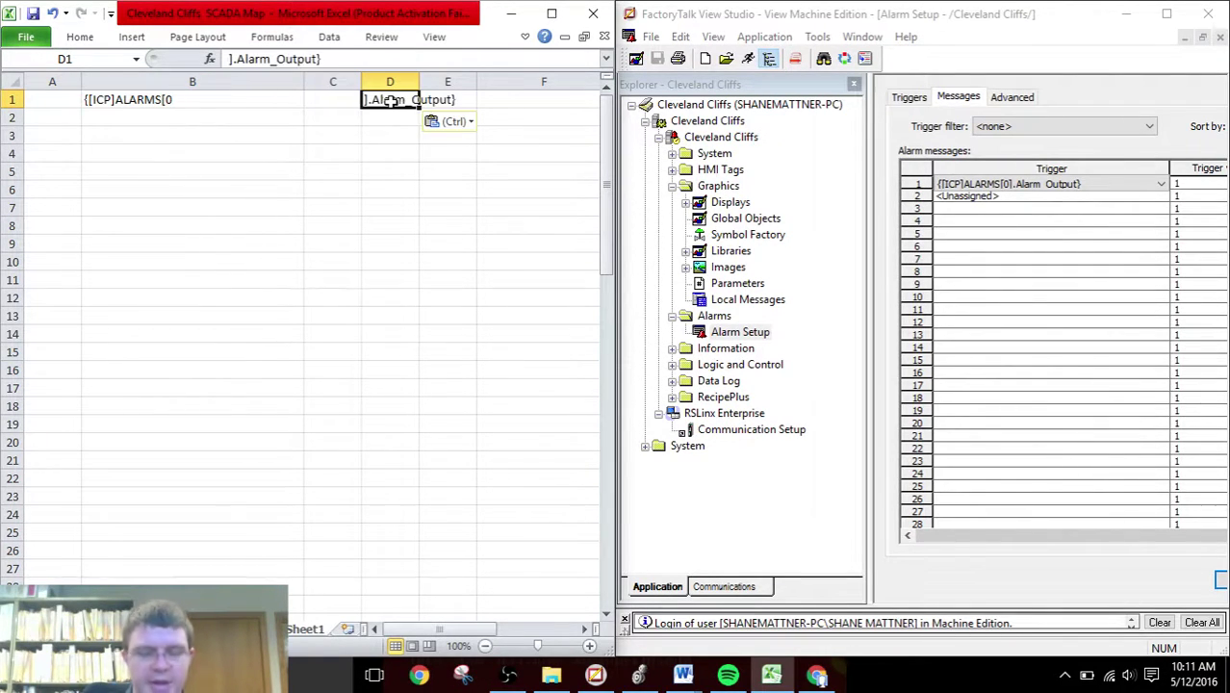
{"action": "left_click", "coordinate": [173, 102]}
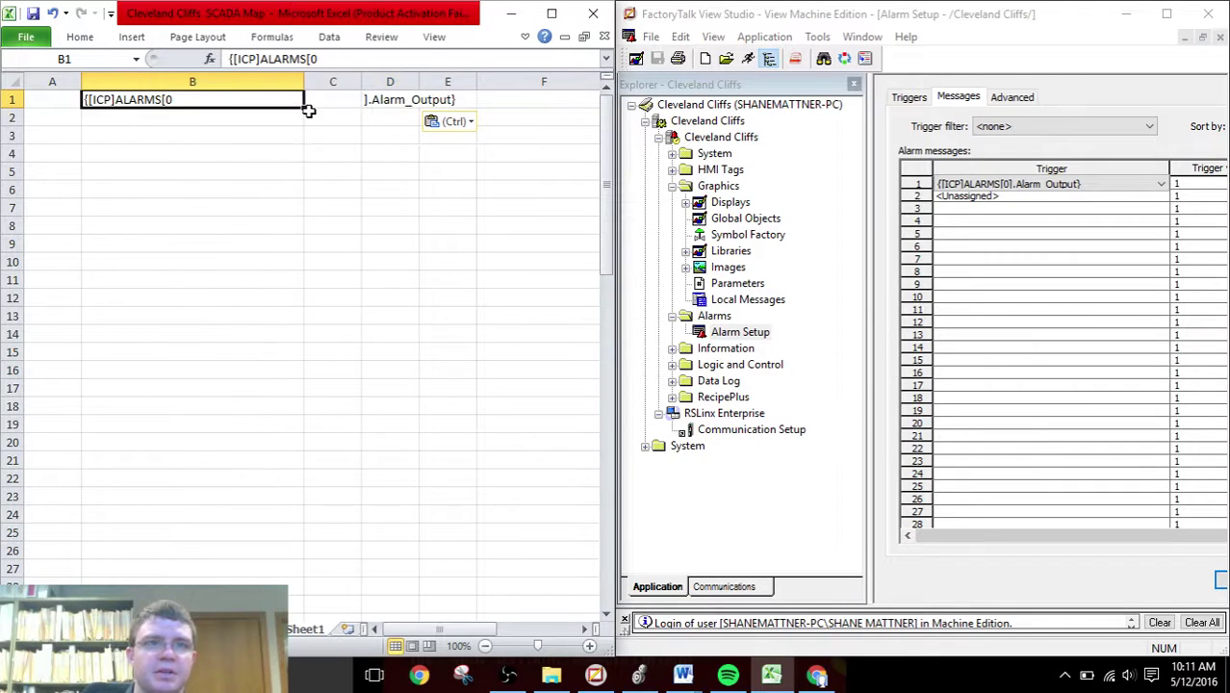
{"action": "left_click_drag", "start_coordinate": [306, 107], "coordinate": [301, 560]}
{"action": "scroll", "coordinate": [333, 414], "scroll_direction": "up", "scroll_amount": 15}
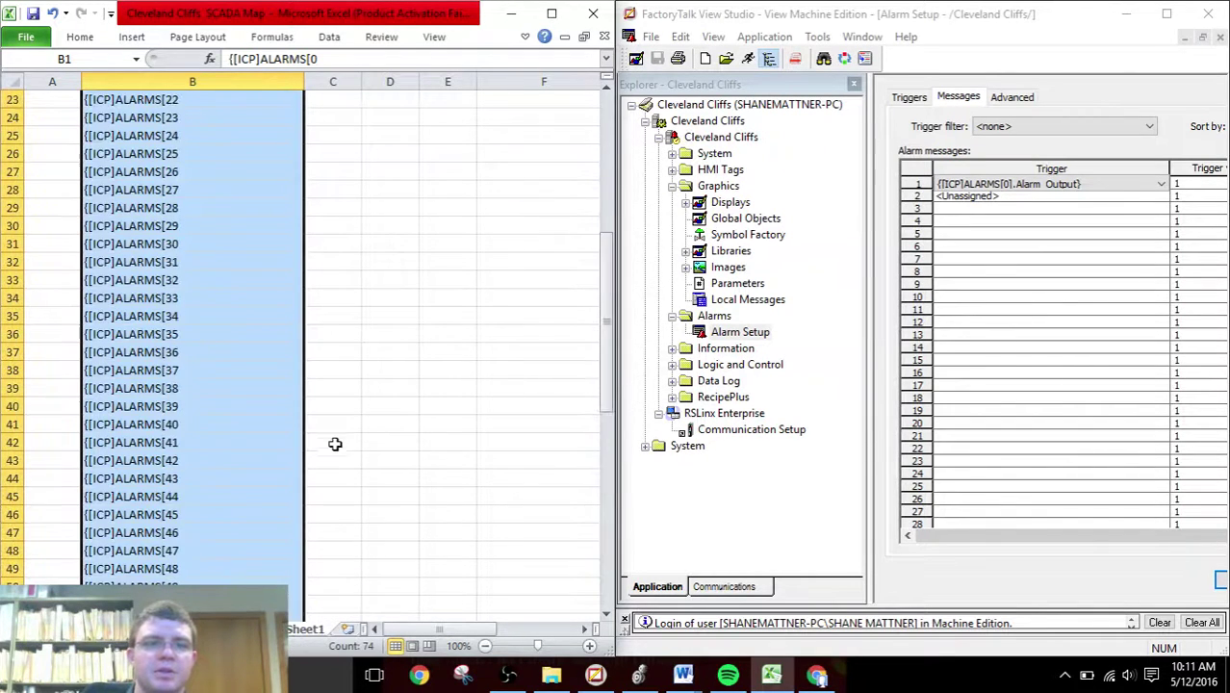
{"action": "left_click", "coordinate": [342, 190]}
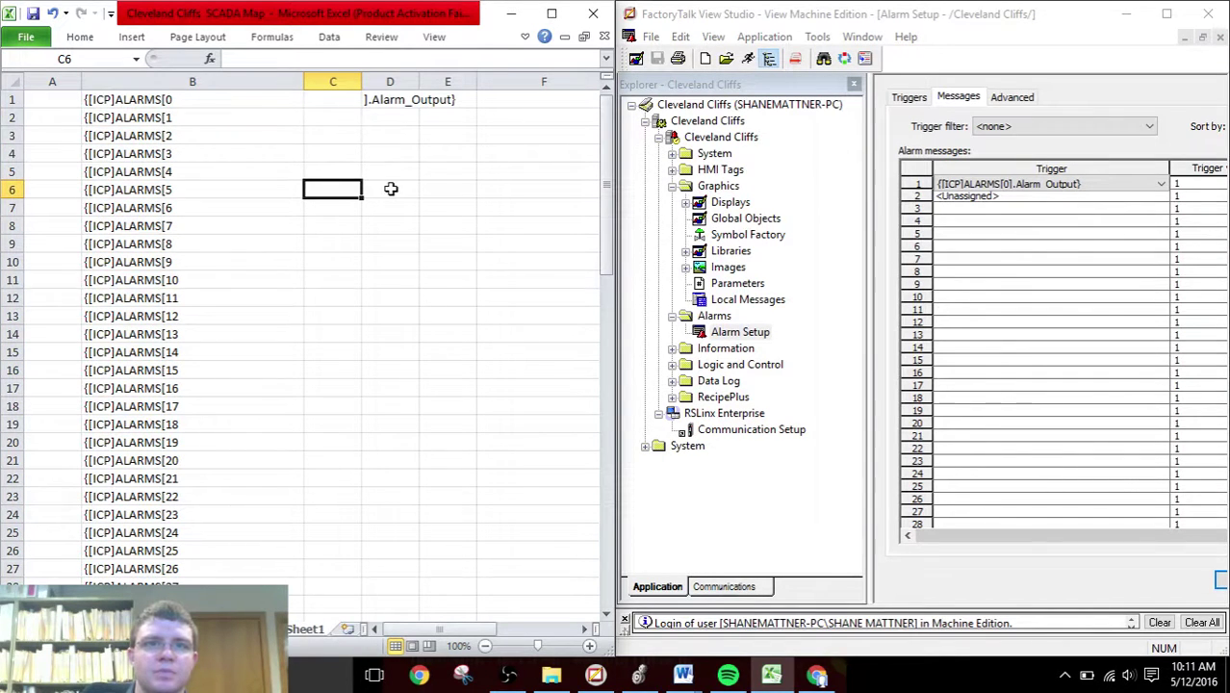
{"action": "left_click", "coordinate": [377, 102]}
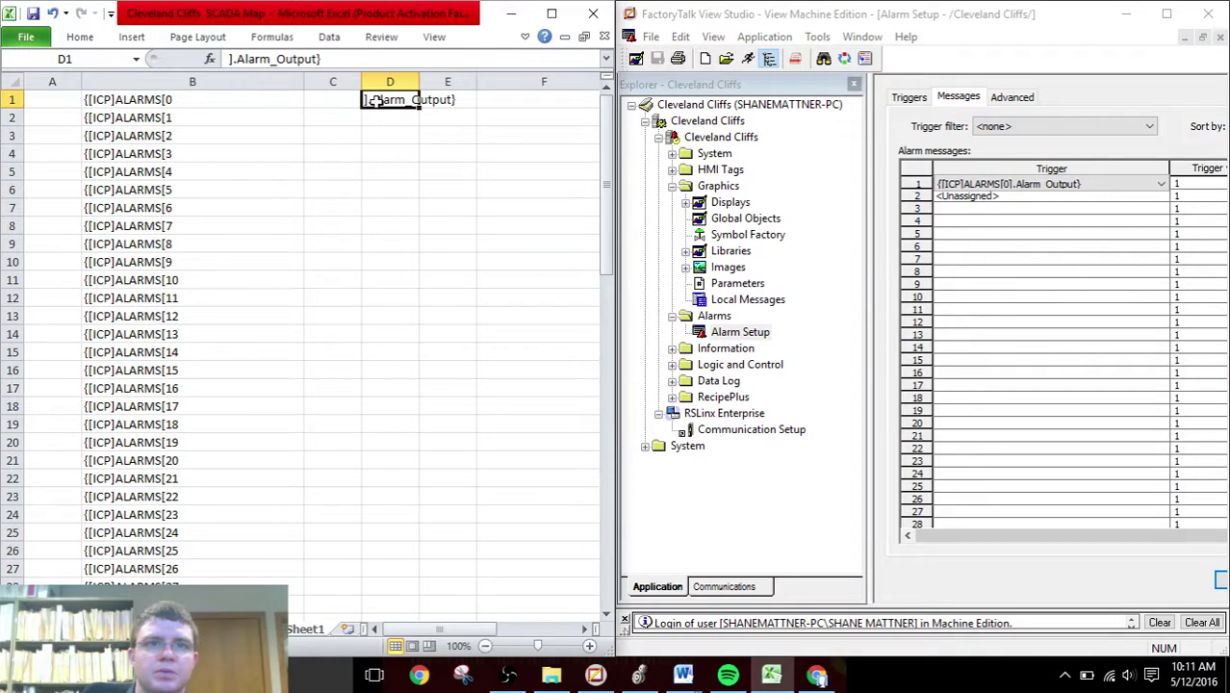
{"action": "left_click_drag", "start_coordinate": [376, 102], "coordinate": [341, 99]}
{"action": "left_click", "coordinate": [444, 101]}
{"action": "type", "text": "="}
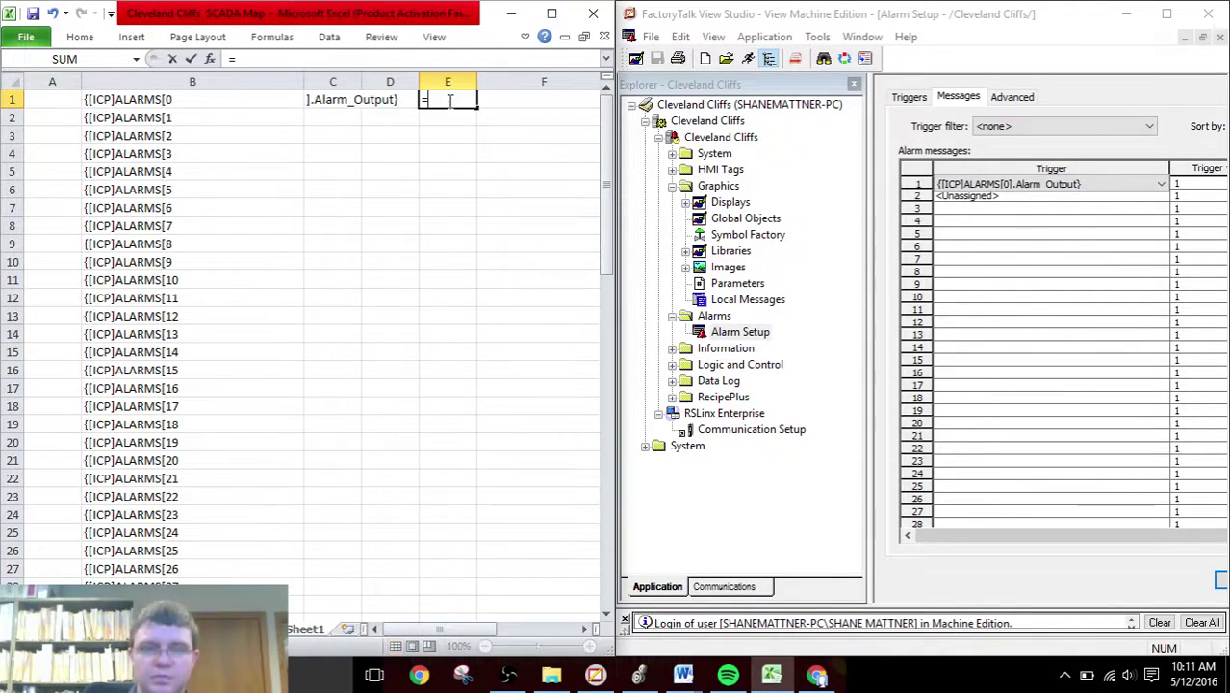
{"action": "left_click", "coordinate": [162, 100]}
{"action": "type", "text": "&"}
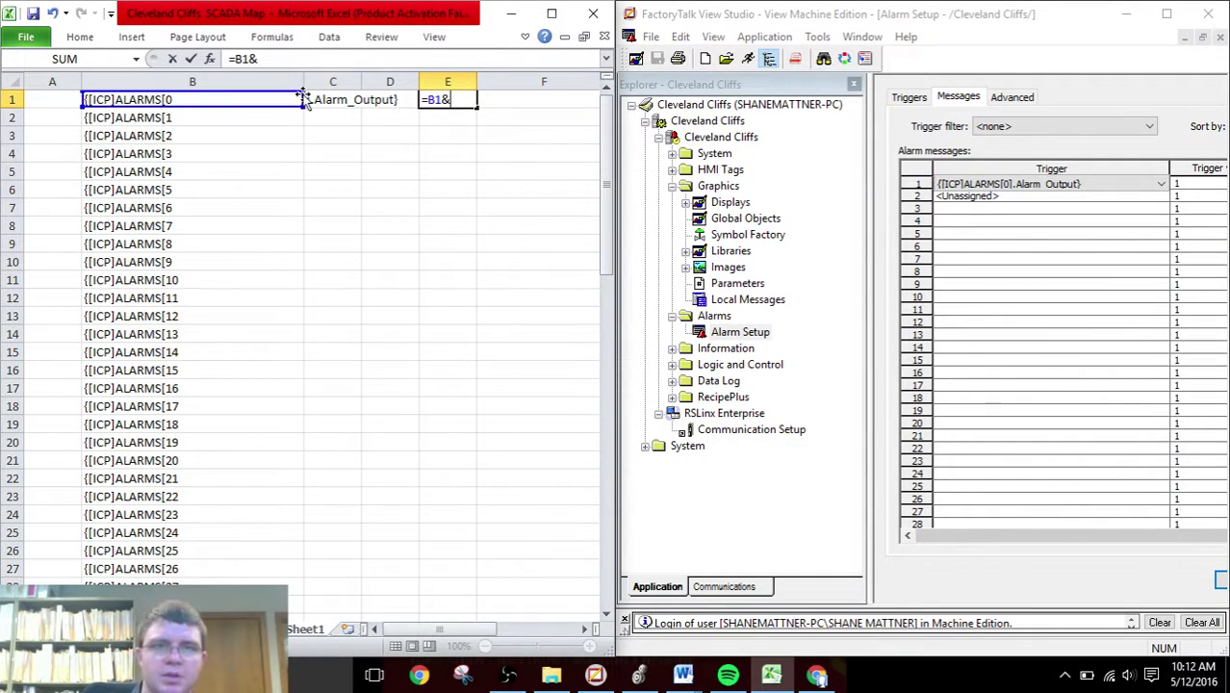
{"action": "left_click", "coordinate": [322, 96]}
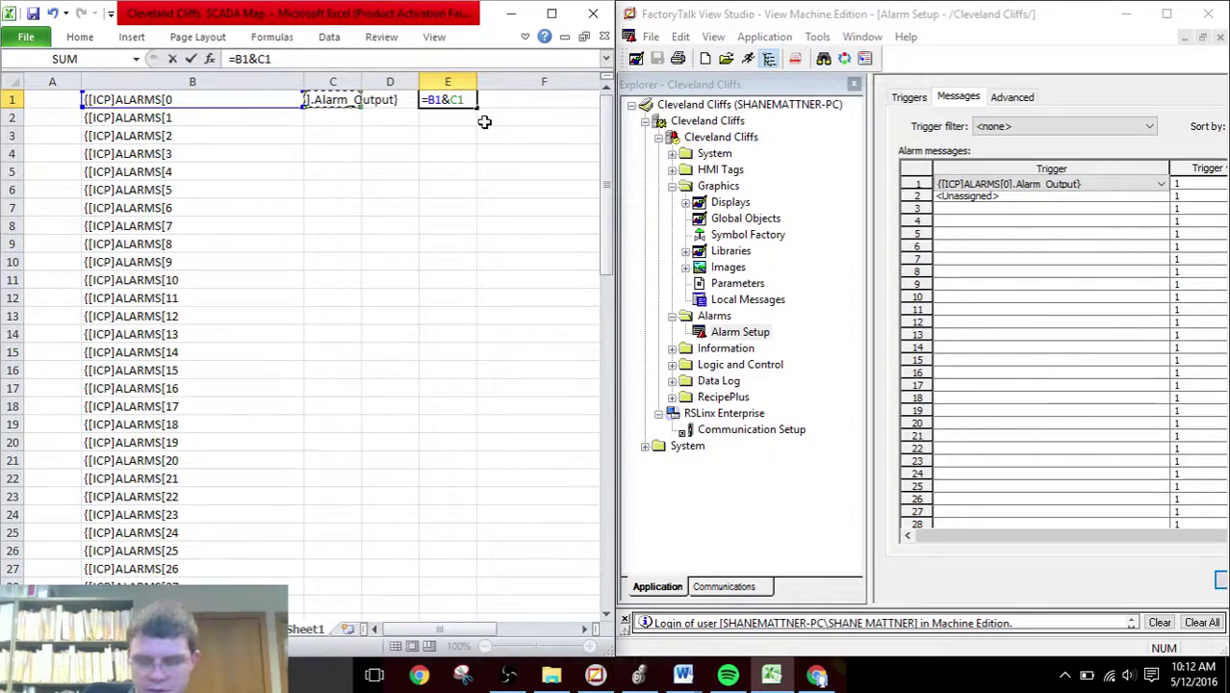
{"action": "key", "text": "Return"}
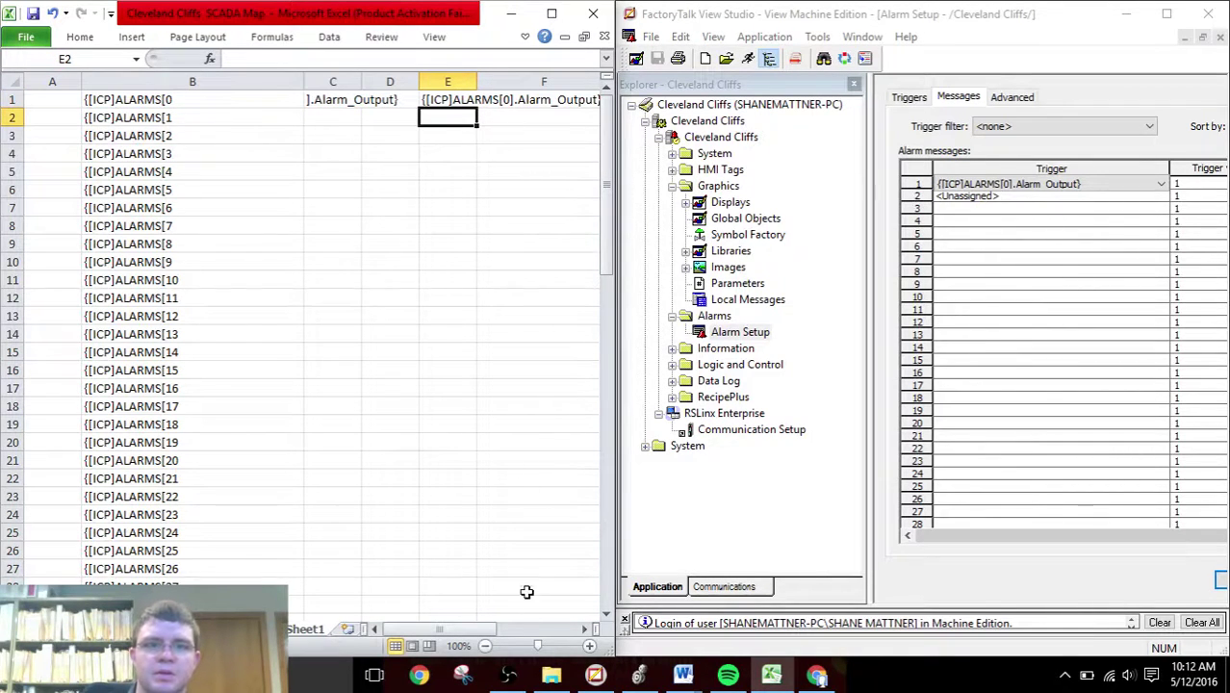
{"action": "left_click_drag", "start_coordinate": [492, 630], "coordinate": [503, 630]}
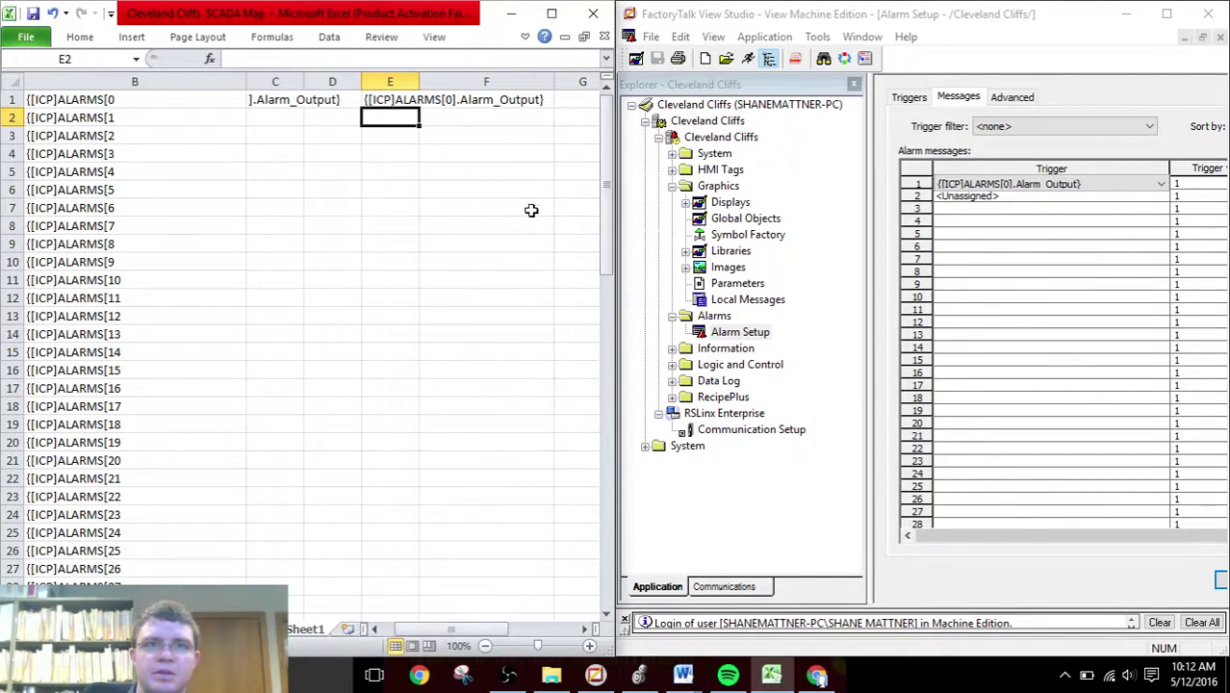
{"action": "left_click", "coordinate": [1044, 186]}
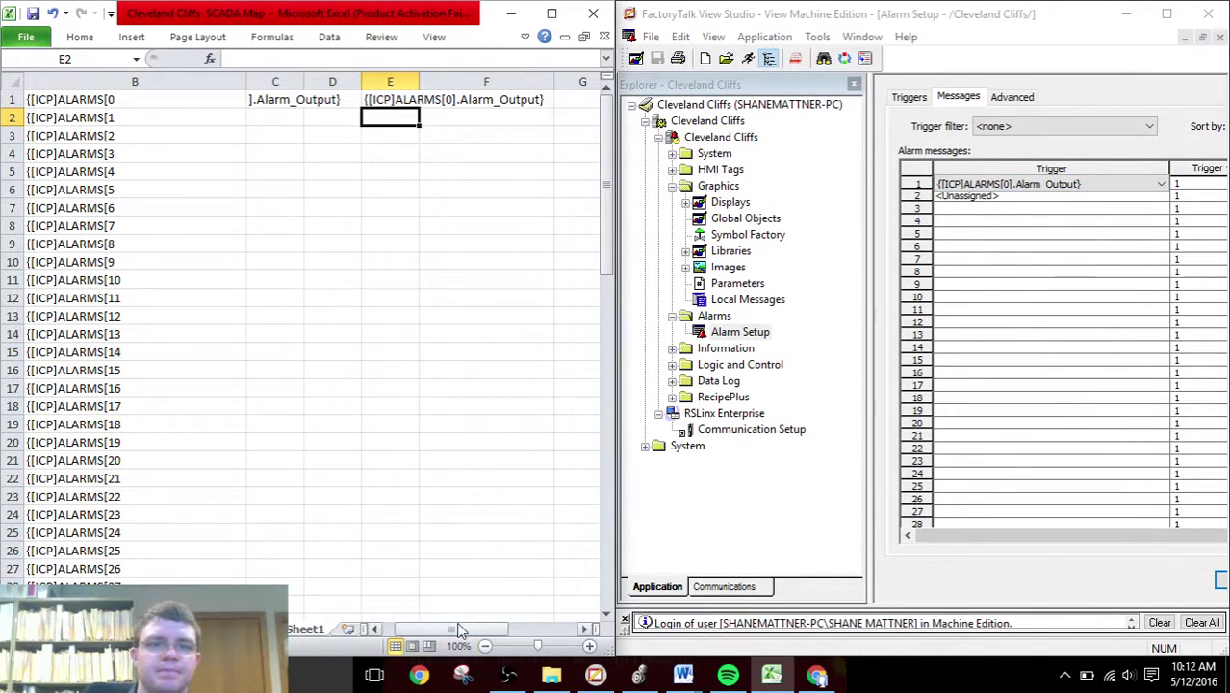
{"action": "left_click_drag", "start_coordinate": [453, 628], "coordinate": [438, 628]}
{"action": "left_click", "coordinate": [329, 100]}
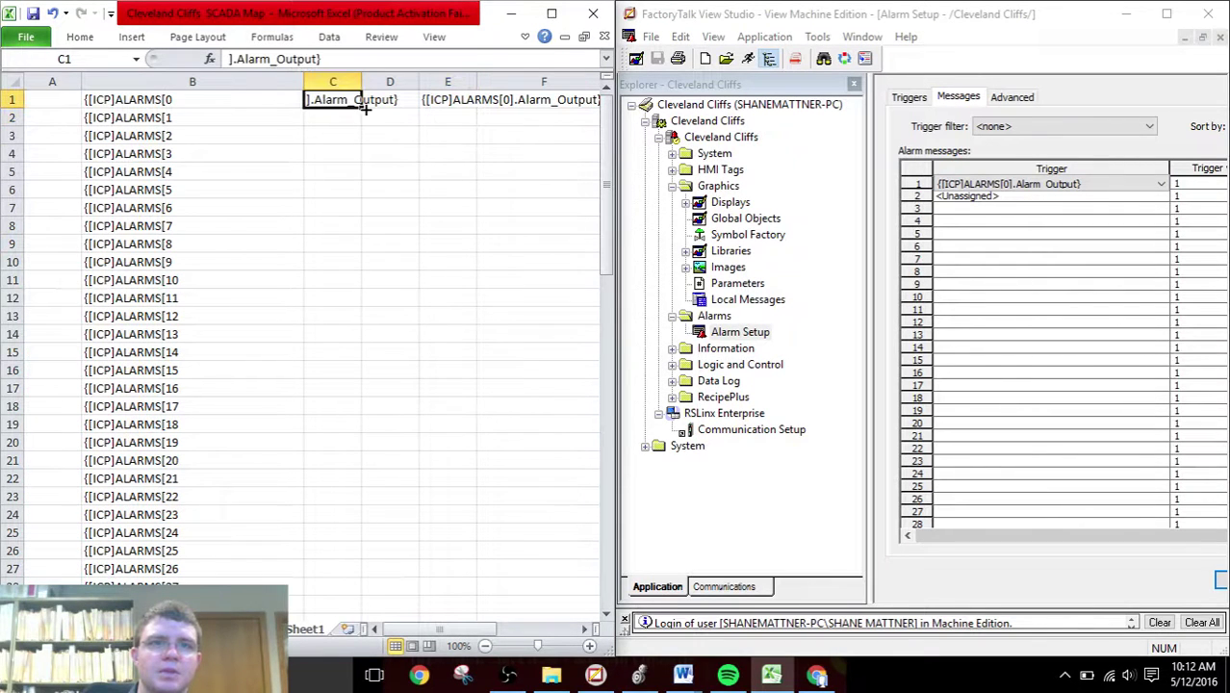
{"action": "left_click_drag", "start_coordinate": [359, 109], "coordinate": [352, 522]}
{"action": "scroll", "coordinate": [486, 294], "scroll_direction": "up", "scroll_amount": 17}
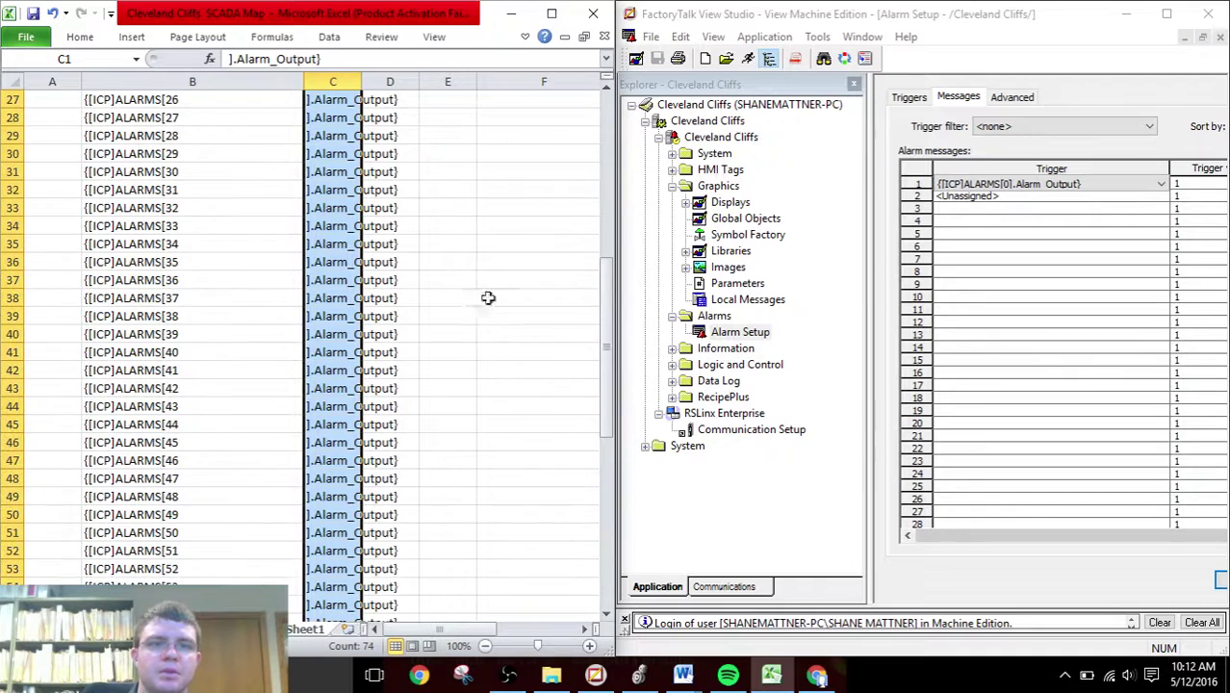
- Select and copy the 74 combined trigger strings in E1:E74
{"action": "left_click", "coordinate": [458, 132]}
{"action": "left_click", "coordinate": [449, 103]}
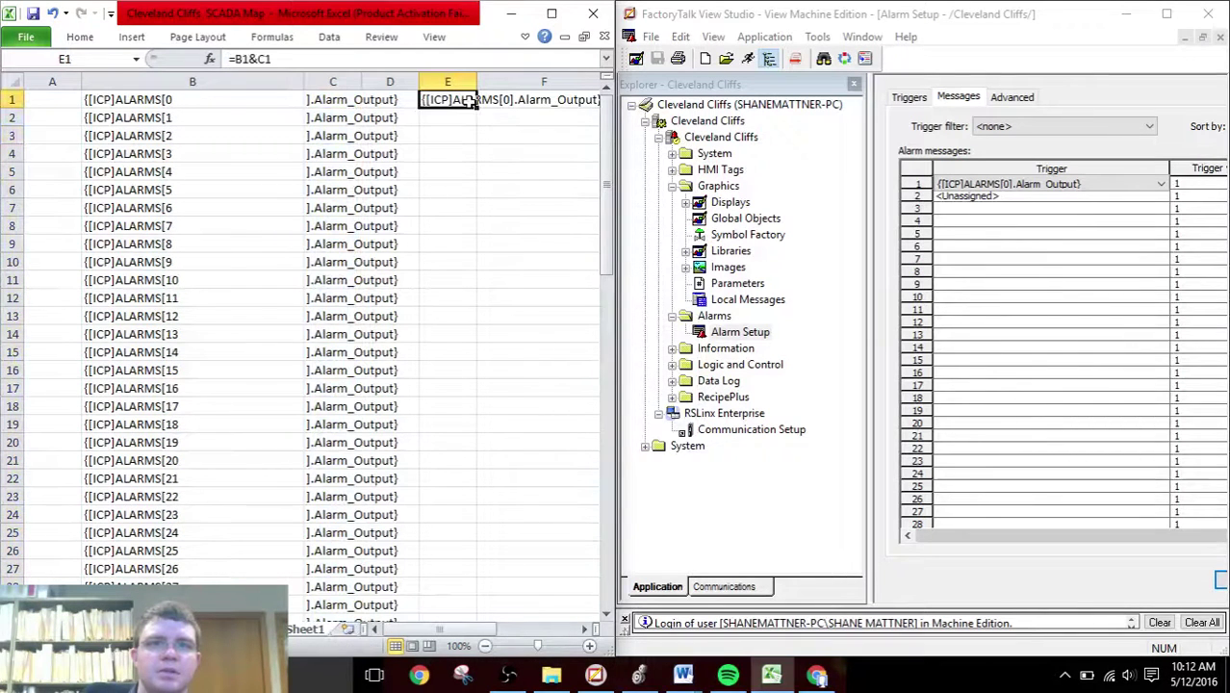
{"action": "left_click_drag", "start_coordinate": [477, 108], "coordinate": [483, 527]}
{"action": "left_click", "coordinate": [460, 454]}
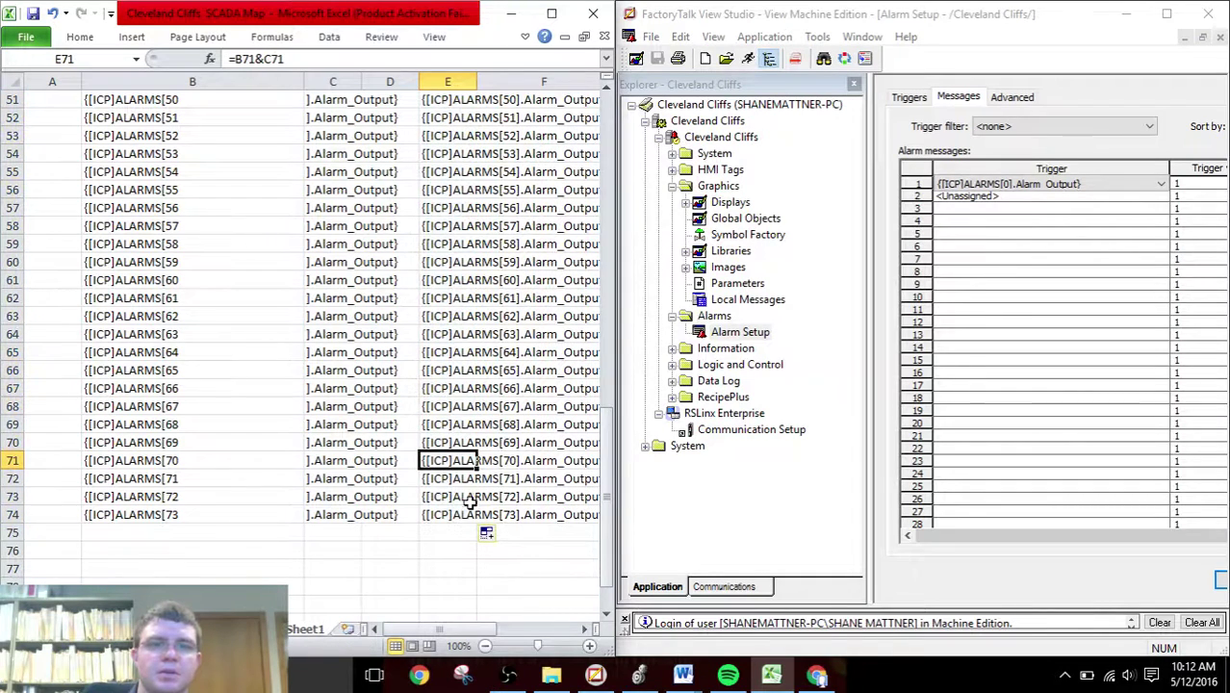
{"action": "left_click", "coordinate": [455, 515]}
{"action": "key", "text": "ctrl+shift+Up"}
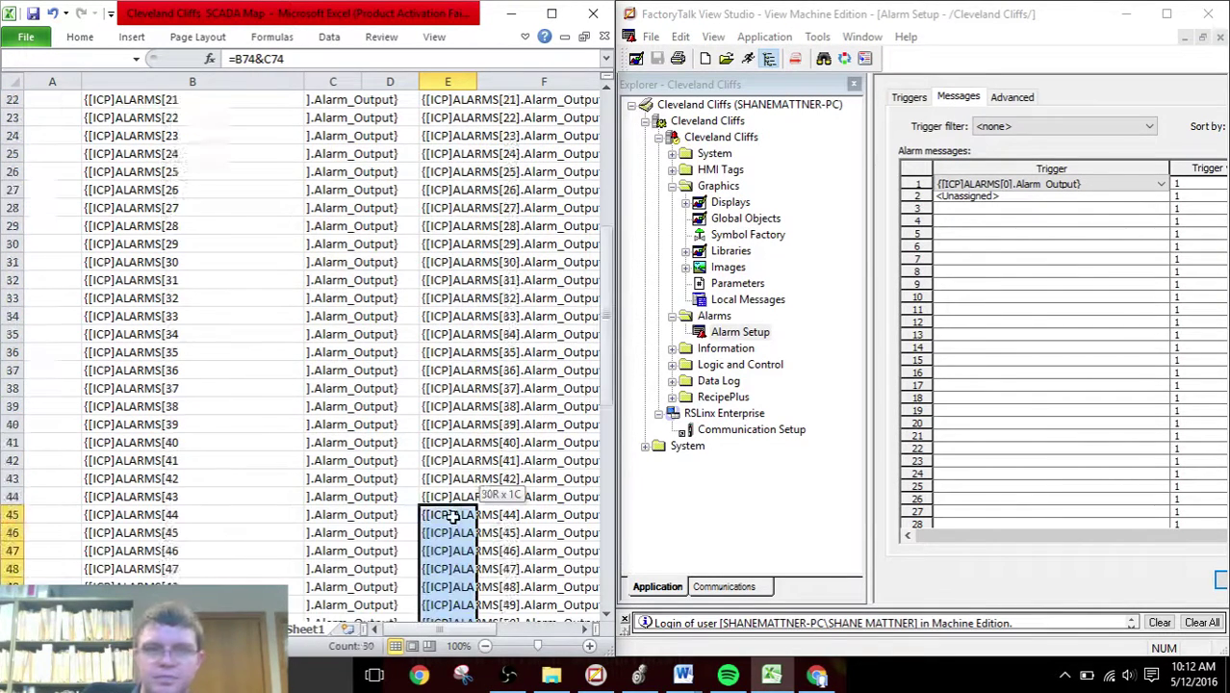
{"action": "key", "text": "ctrl+c"}
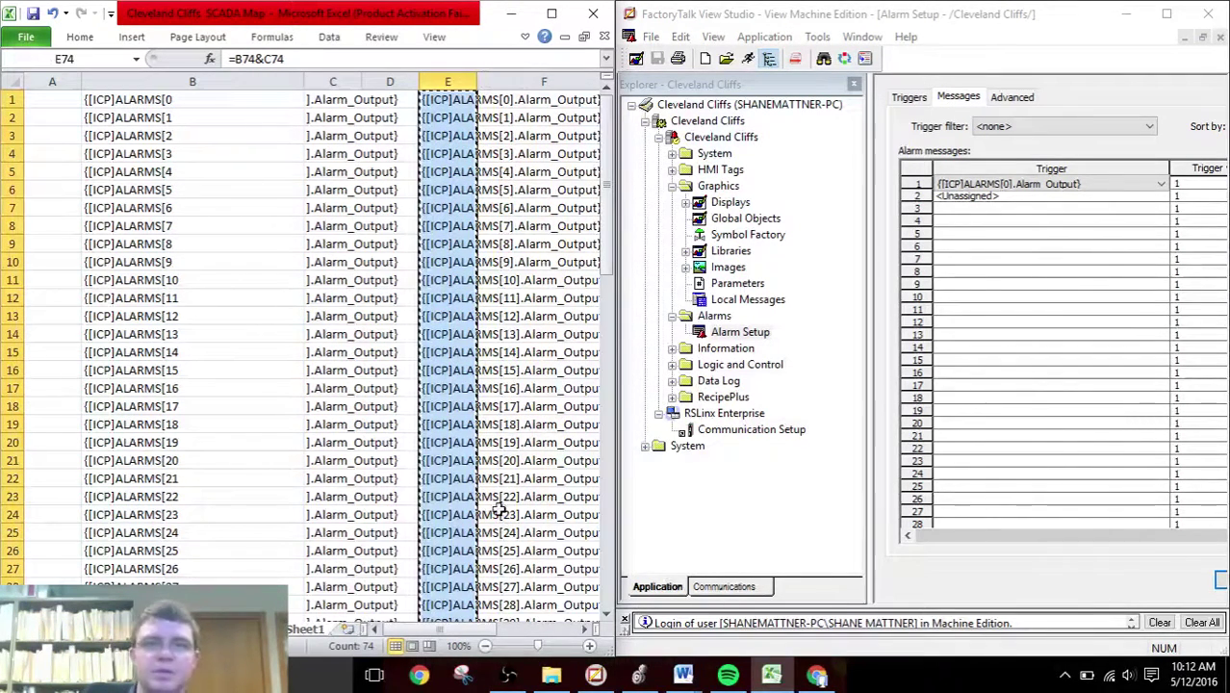
- Paste the trigger strings as values into column I starting at I1, then copy them
{"action": "left_click_drag", "start_coordinate": [423, 631], "coordinate": [453, 632]}
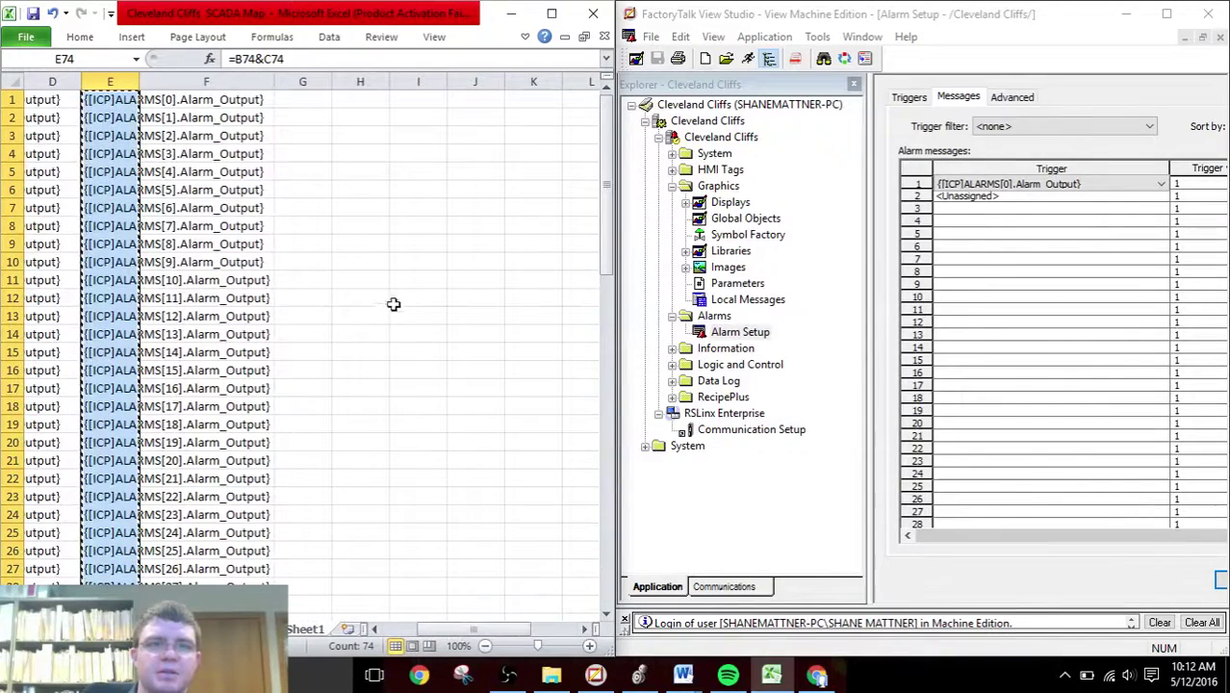
{"action": "right_click", "coordinate": [402, 100]}
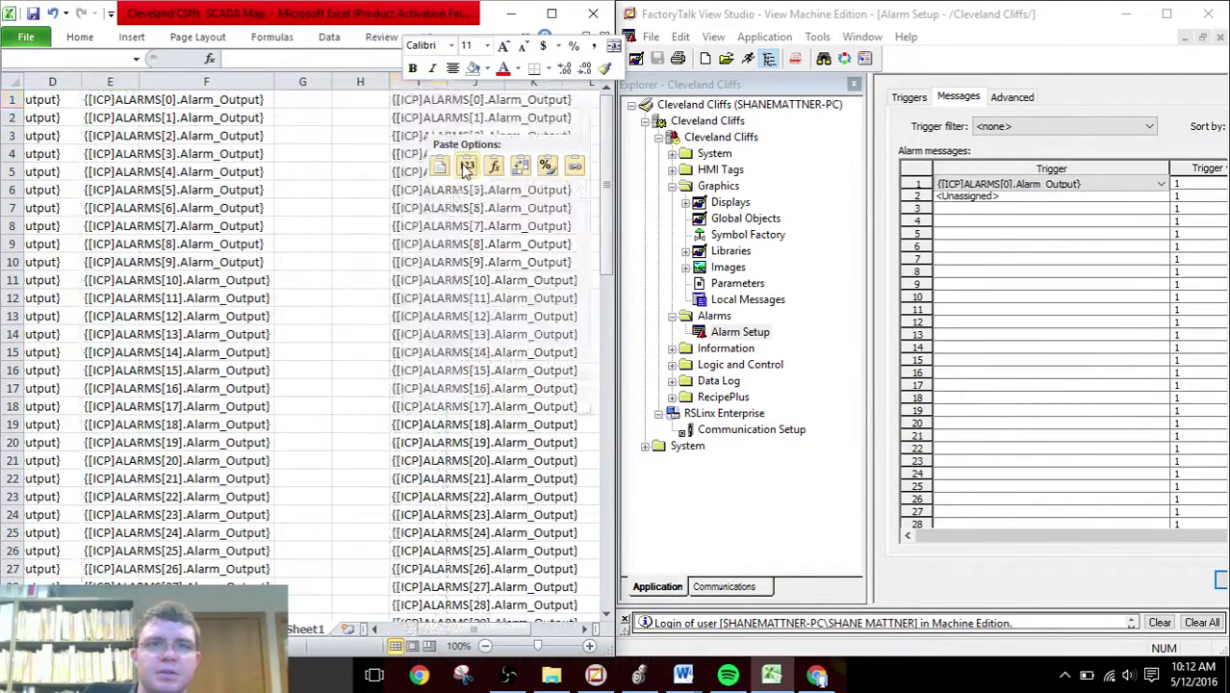
{"action": "left_click", "coordinate": [466, 165]}
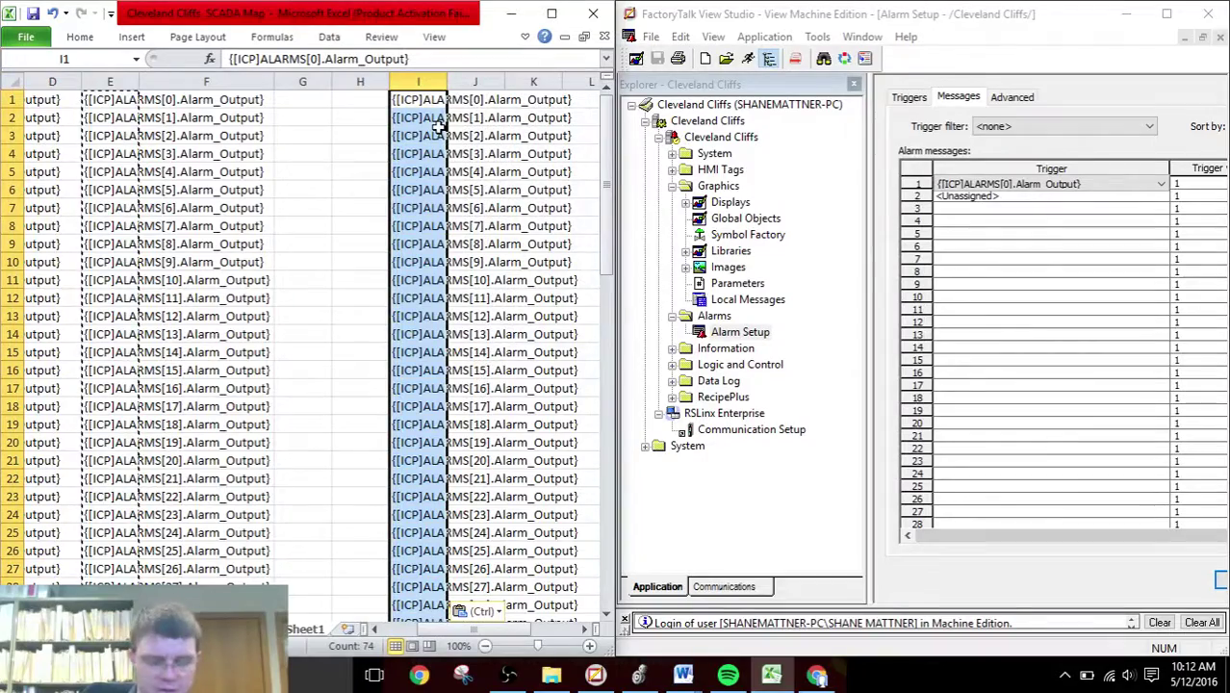
{"action": "key", "text": "ctrl+c"}
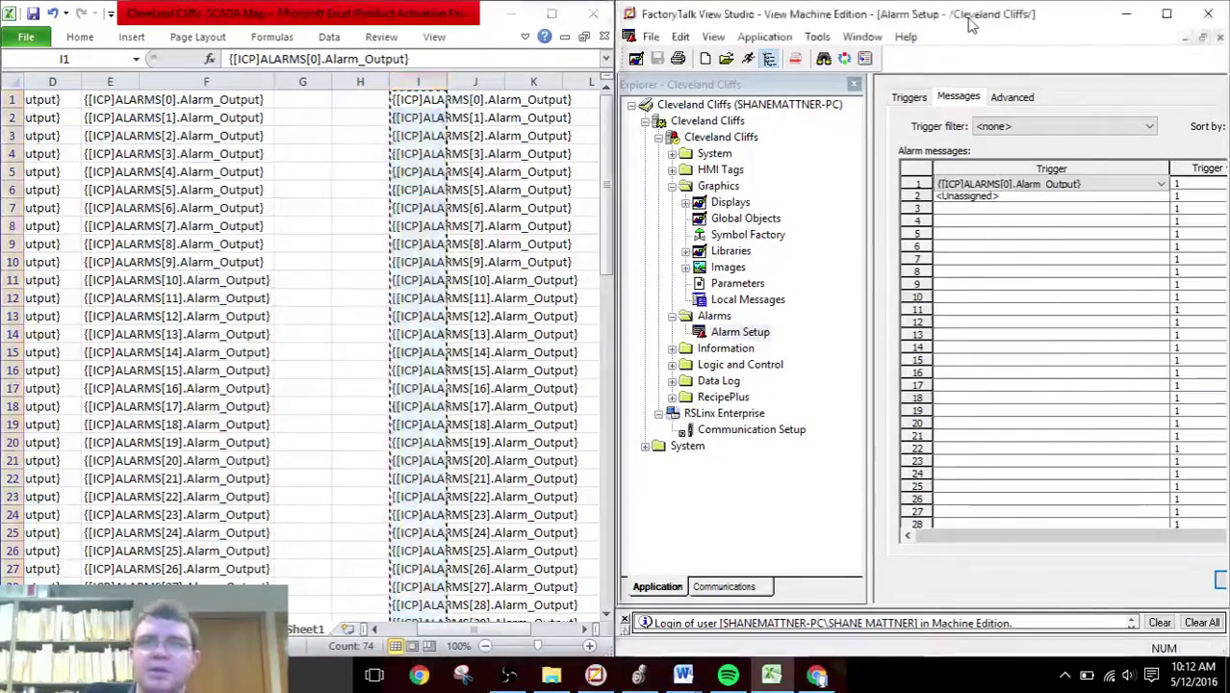
- Paste the ALARMS[n].Alarm_Output tags into the Trigger column starting at the first row
{"action": "double_click", "coordinate": [966, 19]}
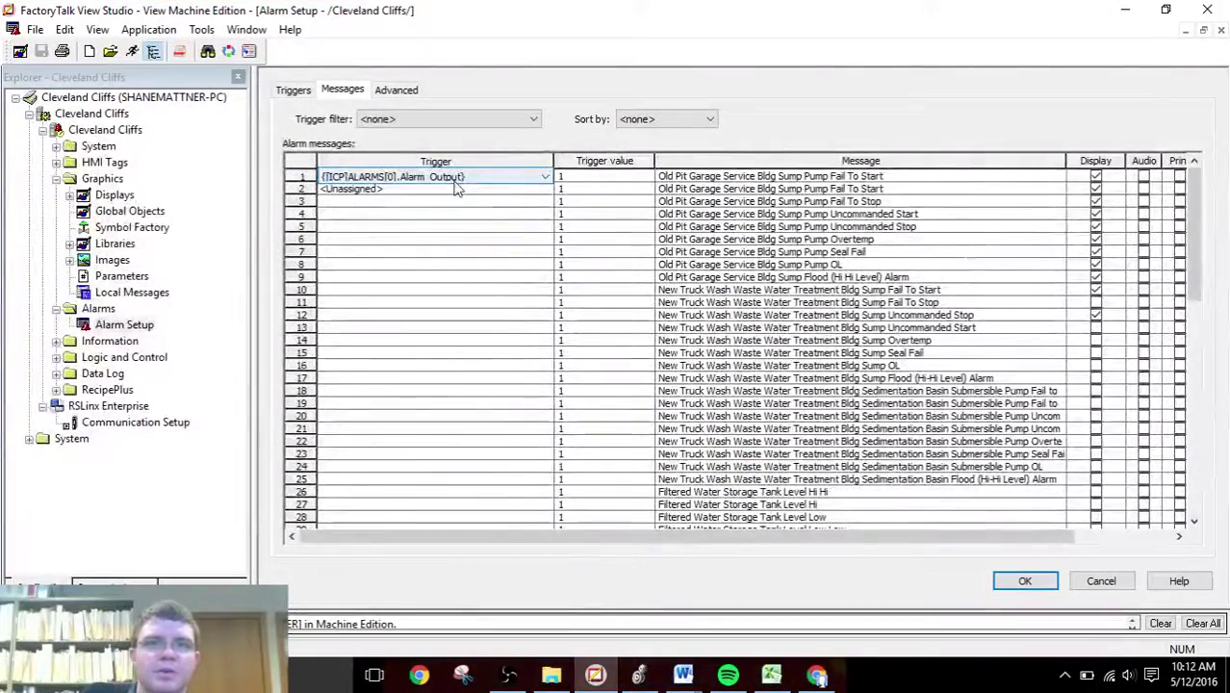
{"action": "left_click", "coordinate": [419, 189]}
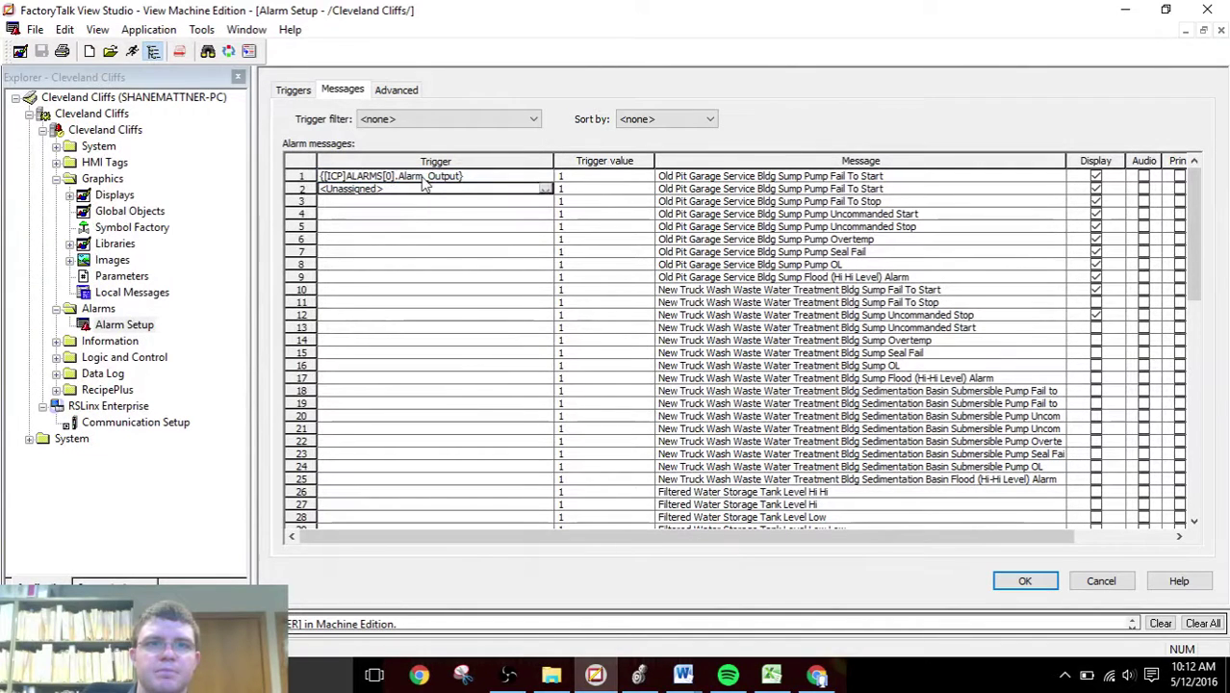
{"action": "right_click", "coordinate": [424, 177]}
{"action": "left_click", "coordinate": [486, 278]}
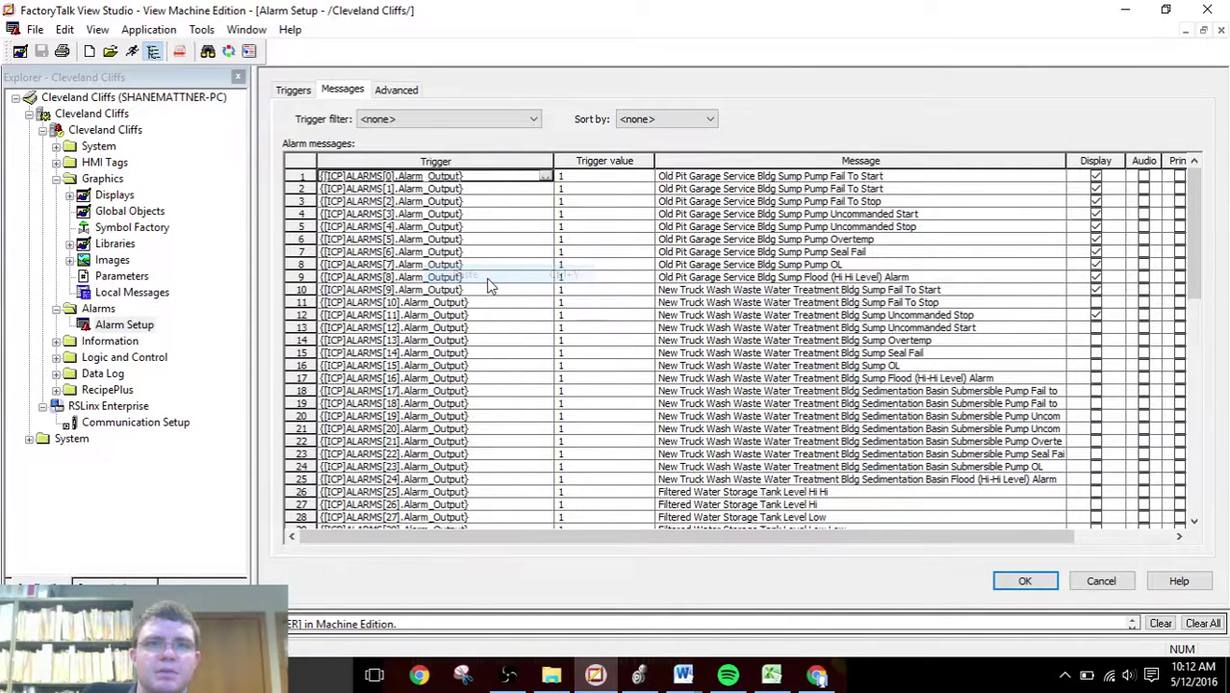
{"action": "left_click", "coordinate": [480, 354]}
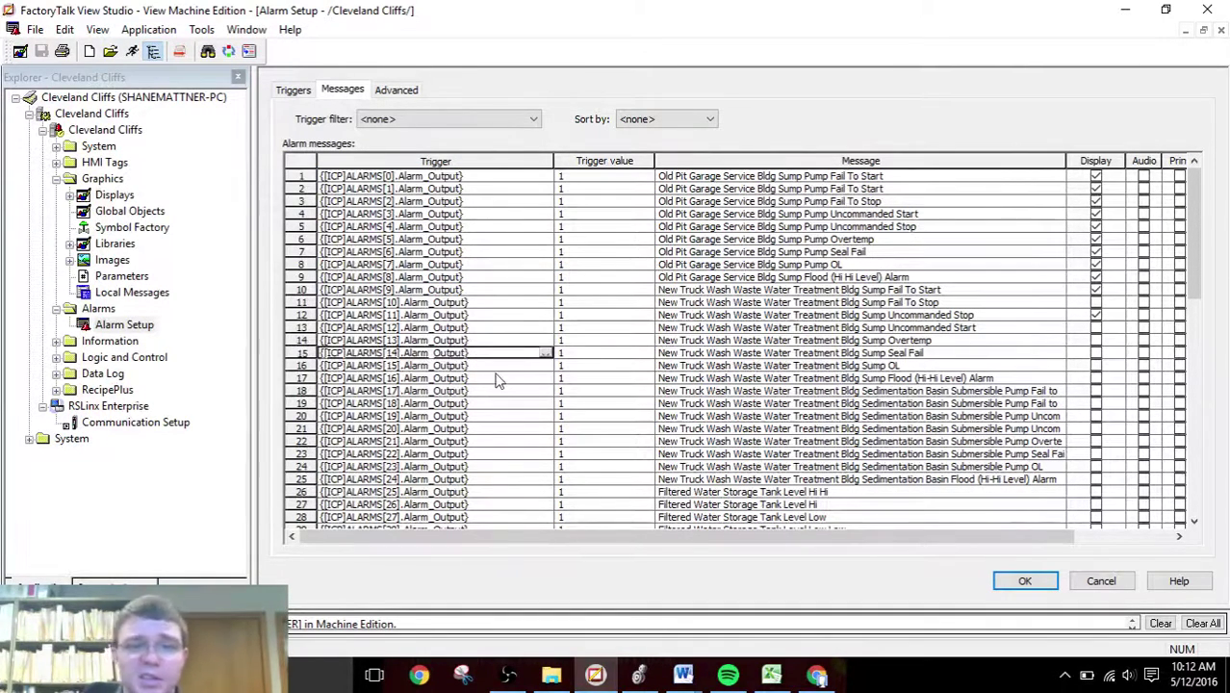
{"action": "left_click_drag", "start_coordinate": [1192, 276], "coordinate": [1220, 483]}
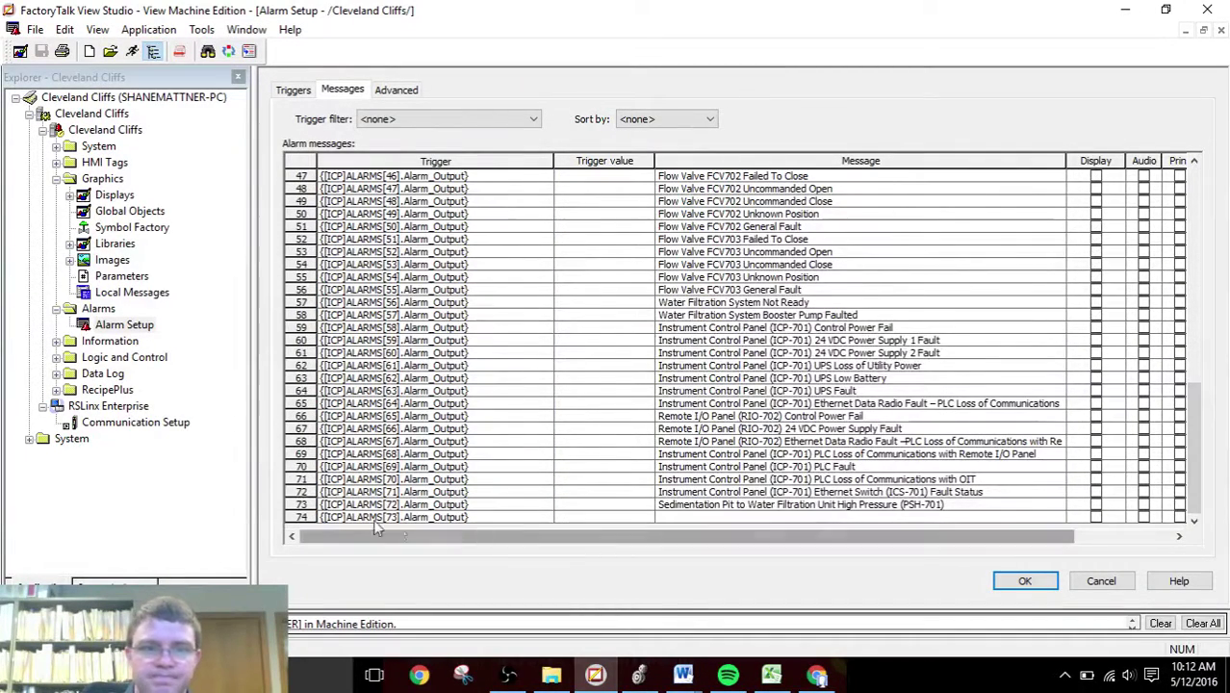
- Delete the surplus row 74 so the list ends at ALARMS[72] in row 73
{"action": "right_click", "coordinate": [308, 517]}
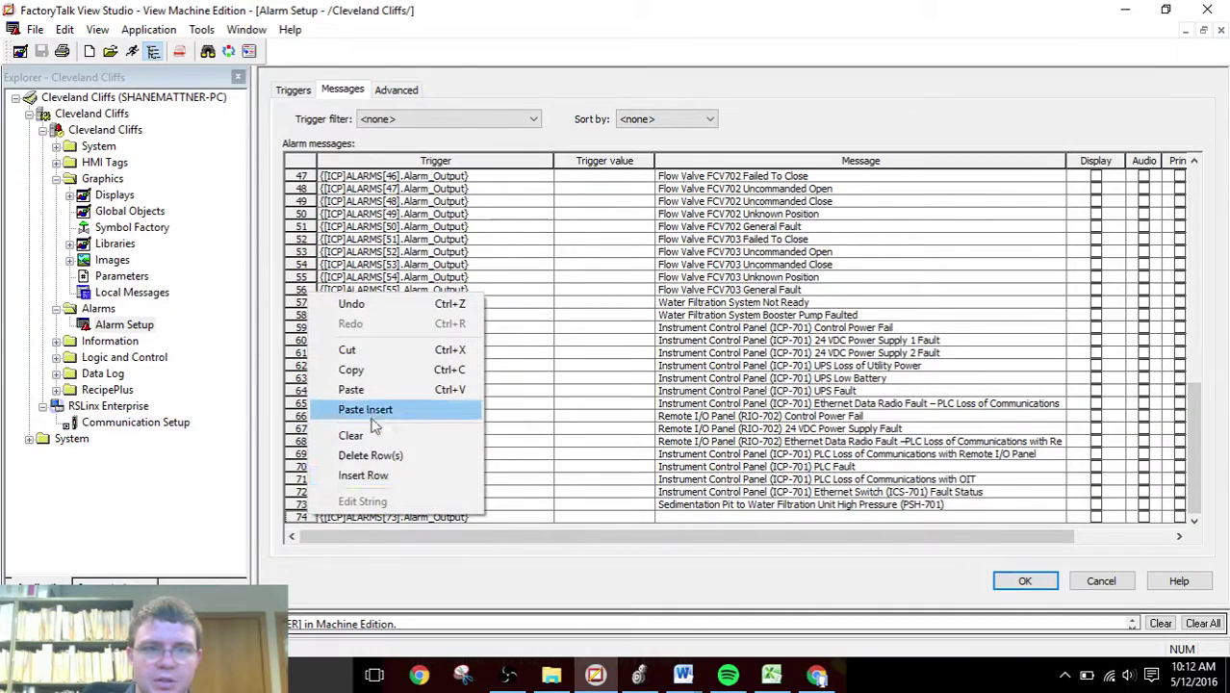
{"action": "left_click", "coordinate": [378, 458]}
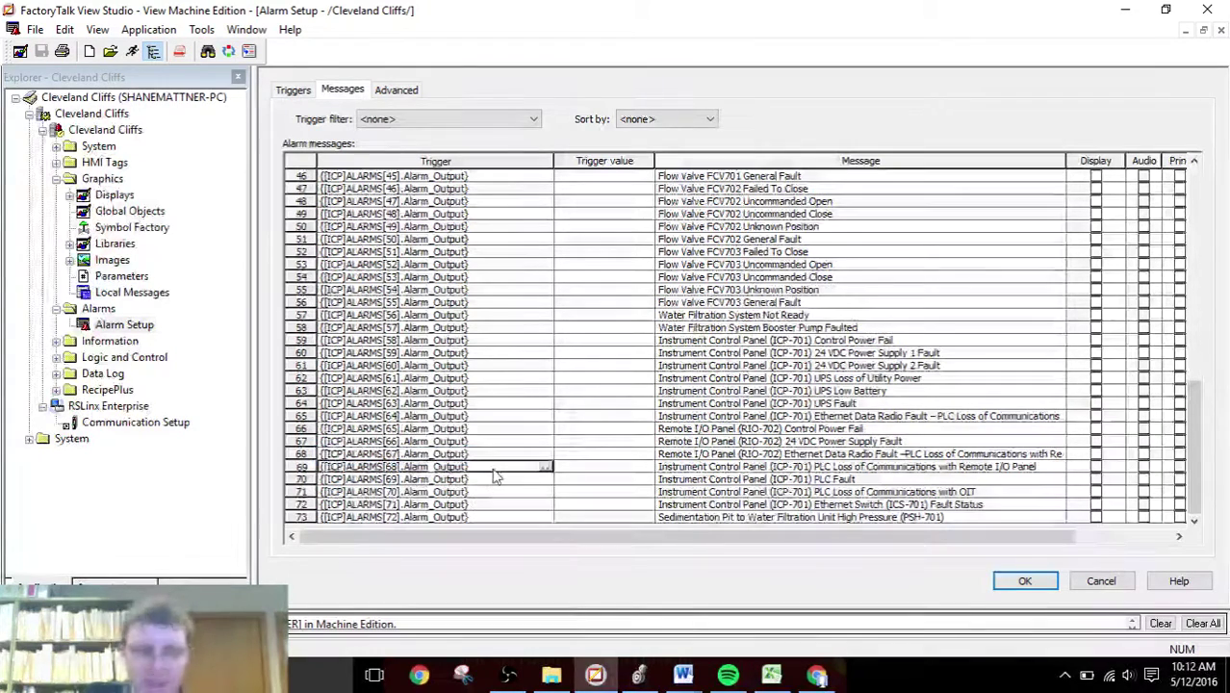
{"action": "left_click", "coordinate": [492, 468]}
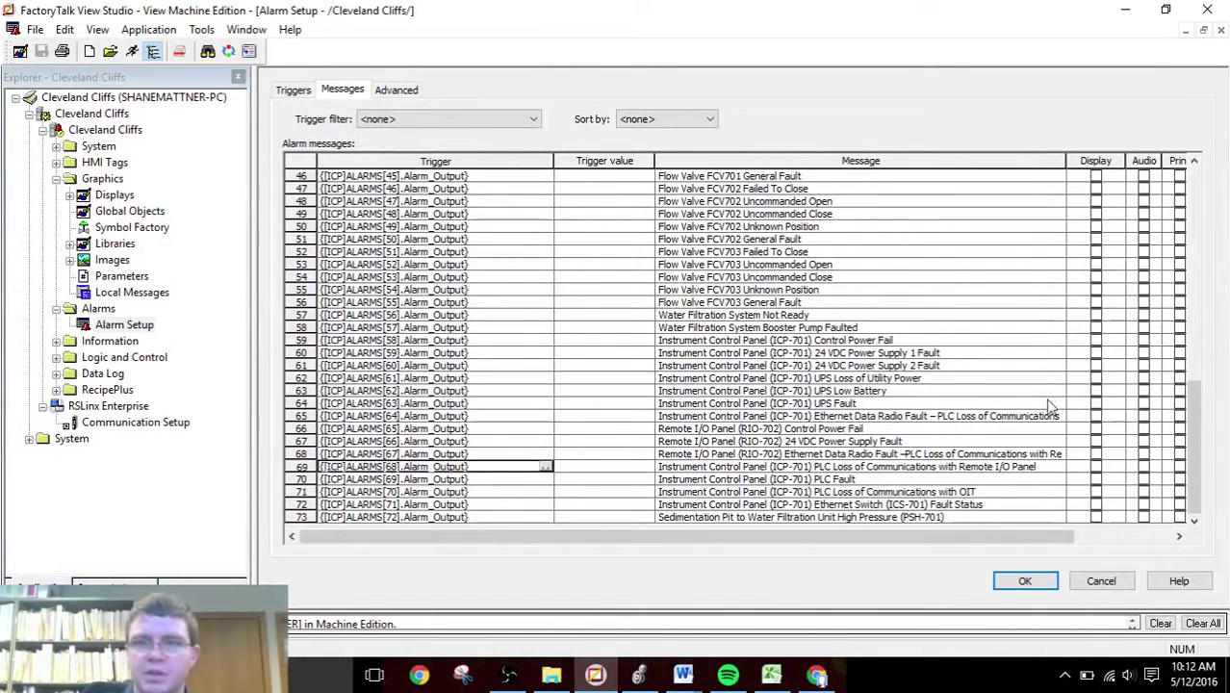
{"action": "left_click", "coordinate": [789, 264]}
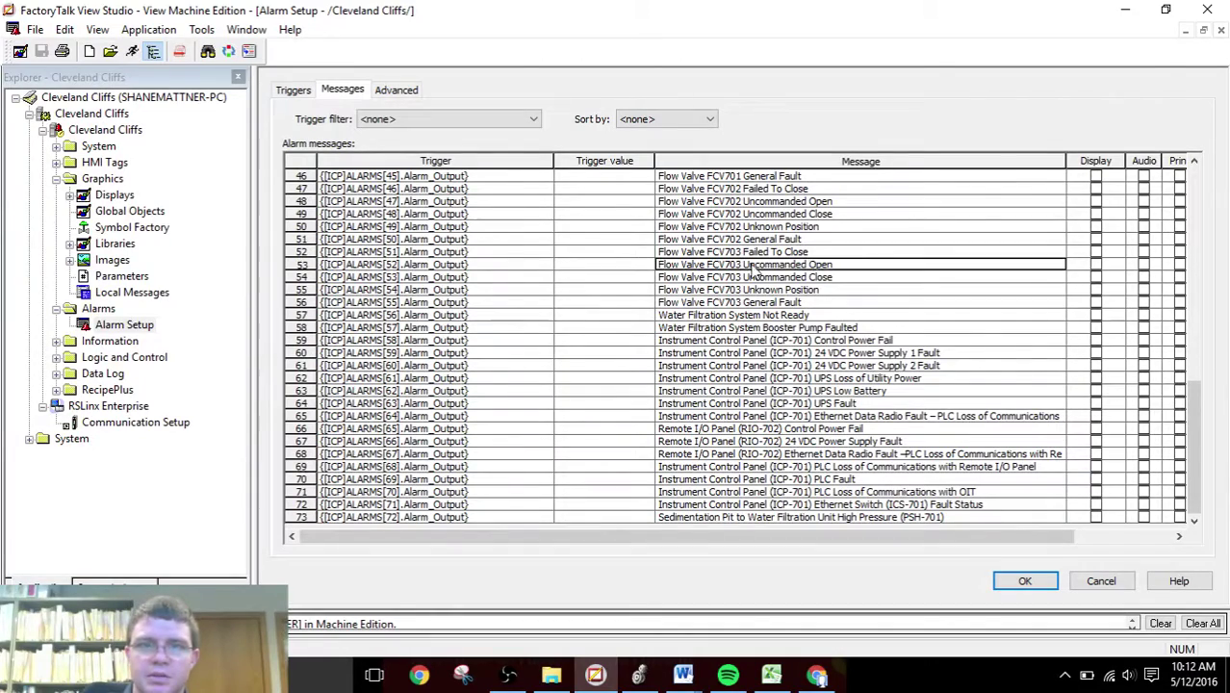
{"action": "left_click_drag", "start_coordinate": [1191, 381], "coordinate": [1191, 344]}
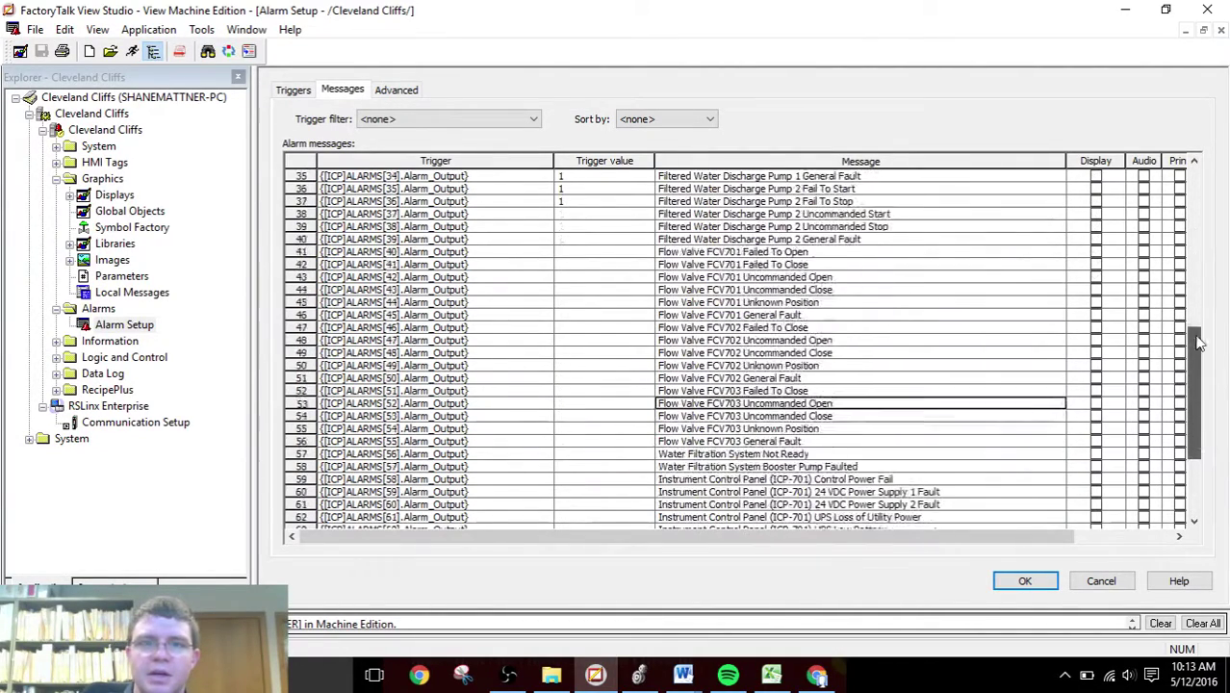
- Enter trigger value 1 for rows 38–55 and tick Display for rows 38–43
{"action": "left_click", "coordinate": [581, 217]}
{"action": "type", "text": "1"}
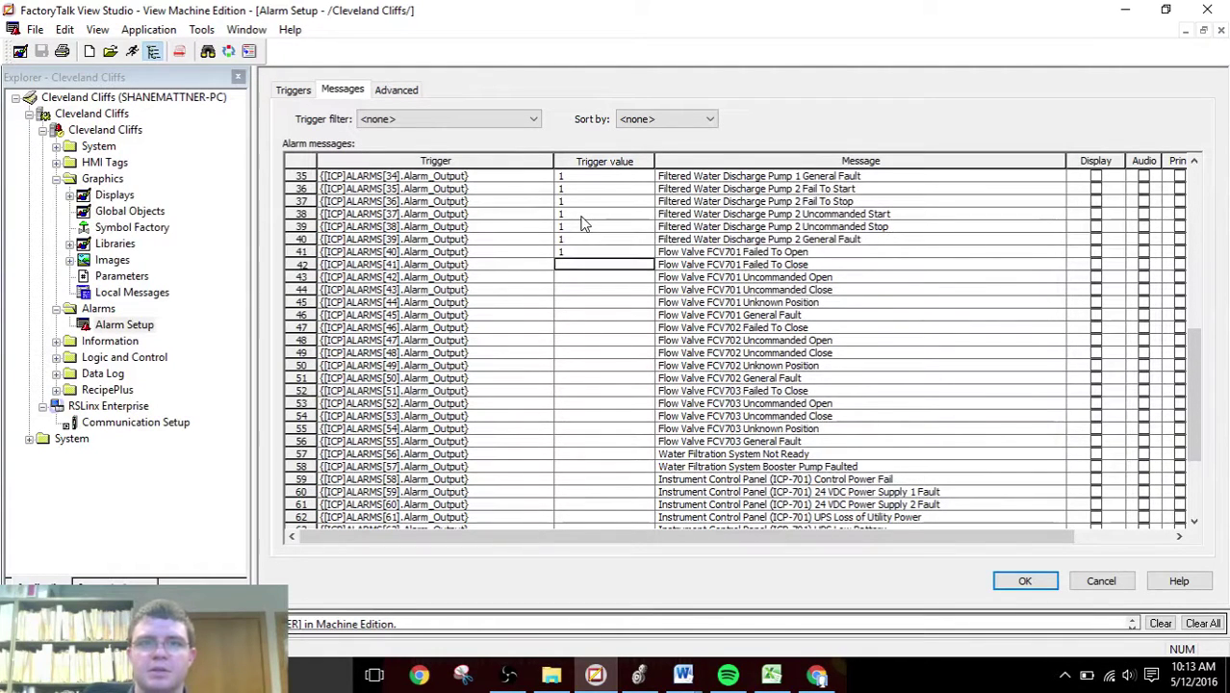
{"action": "type", "text": " 1 1 1 1"}
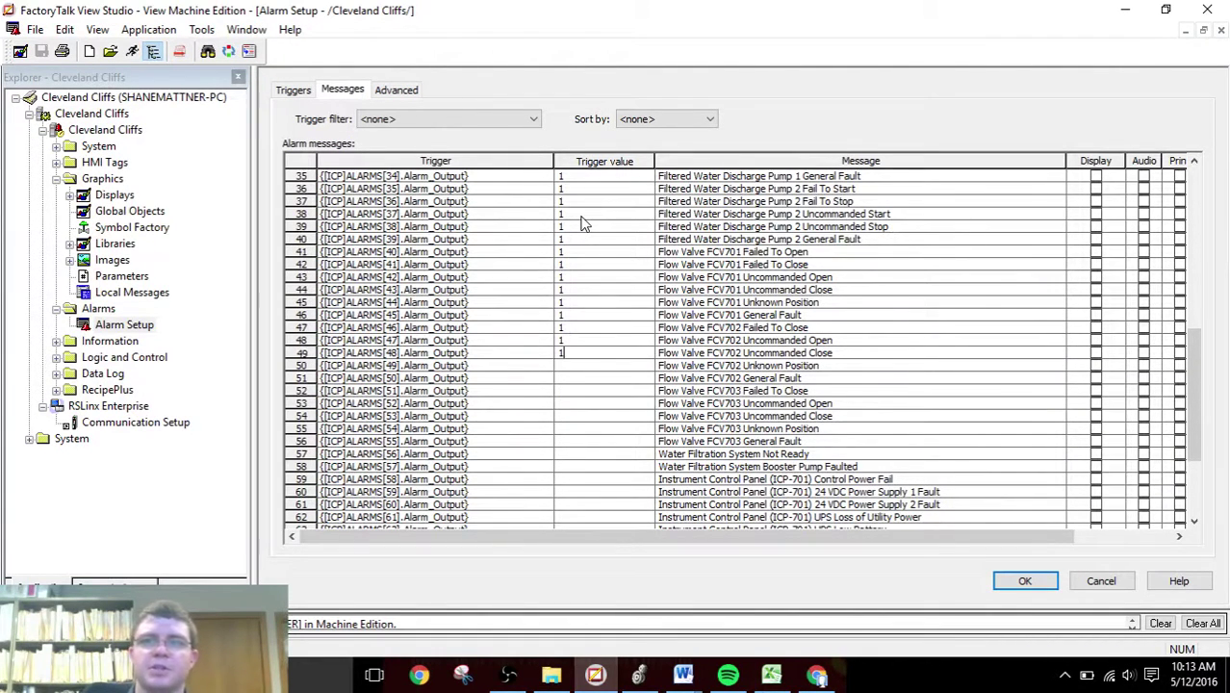
{"action": "type", "text": " 1 1 1 1 1 1 1 1 1 1 1 1 1"}
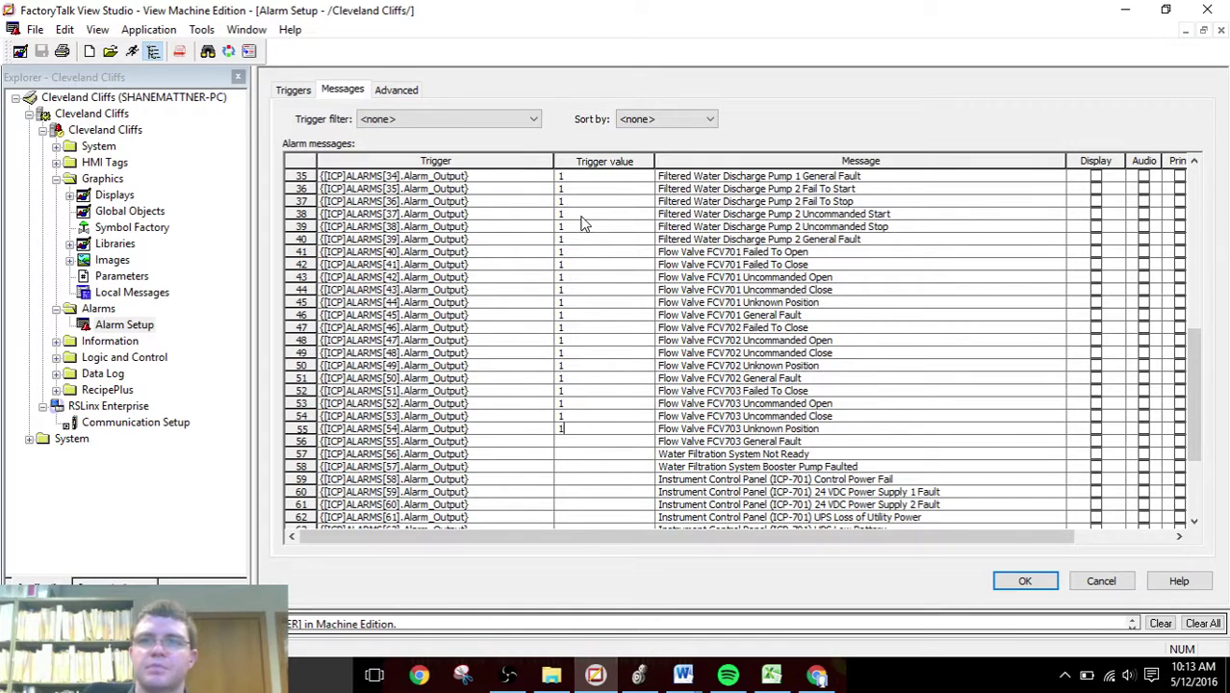
{"action": "left_click", "coordinate": [1095, 214]}
{"action": "left_click", "coordinate": [1096, 226]}
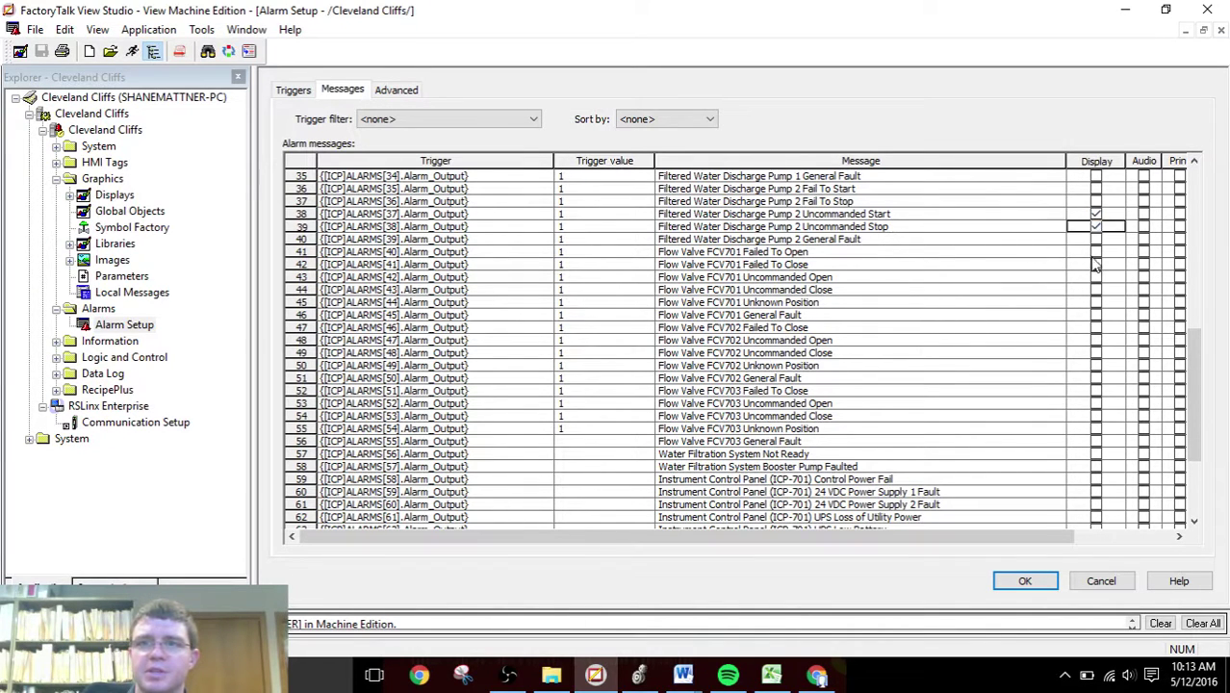
{"action": "left_click", "coordinate": [1096, 239]}
{"action": "left_click", "coordinate": [1095, 251]}
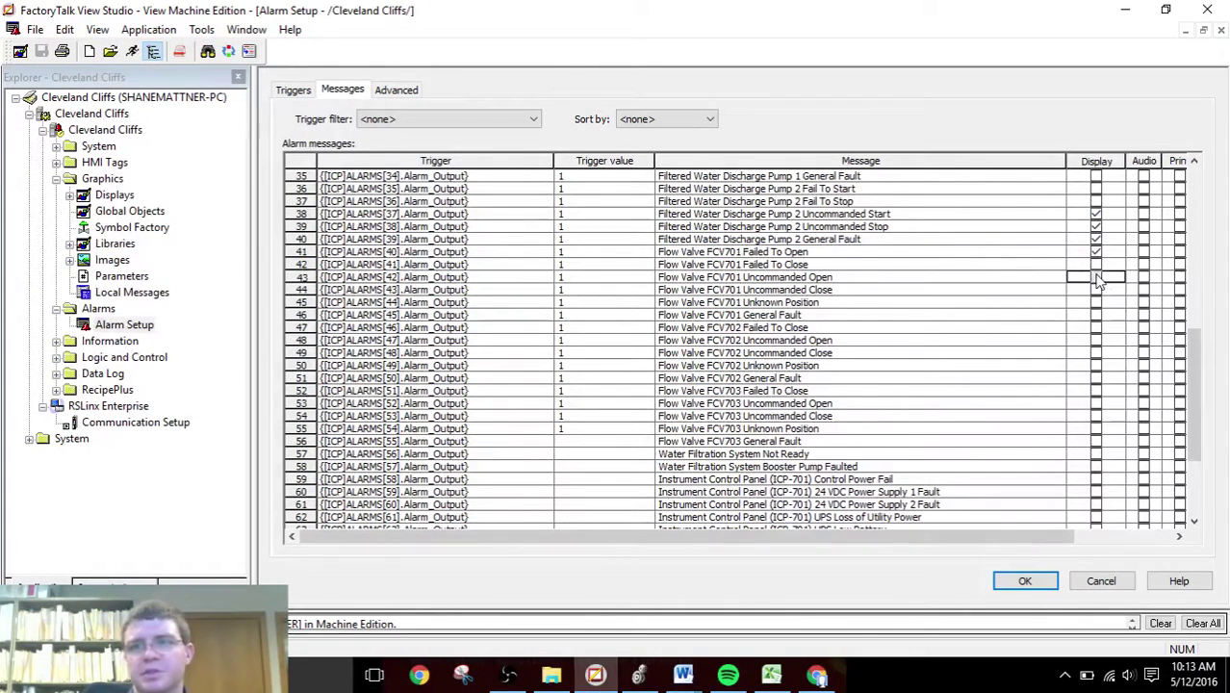
{"action": "left_click", "coordinate": [1095, 277]}
{"action": "left_click", "coordinate": [1095, 264]}
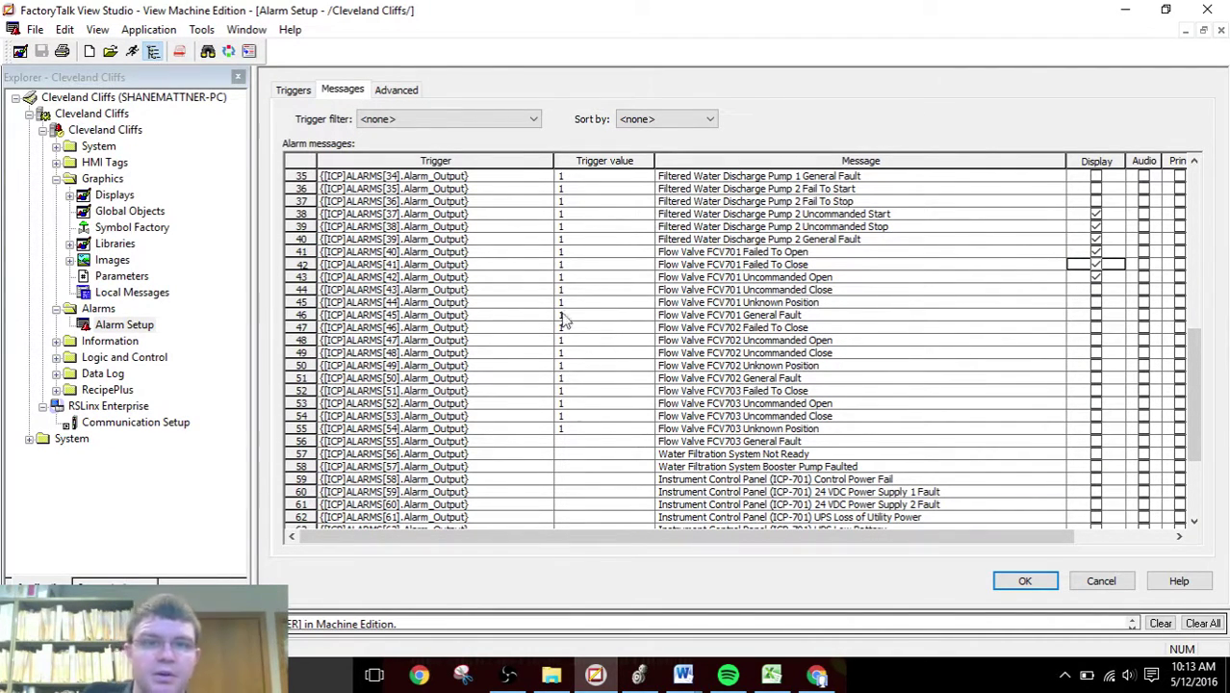
{"action": "left_click", "coordinate": [544, 277]}
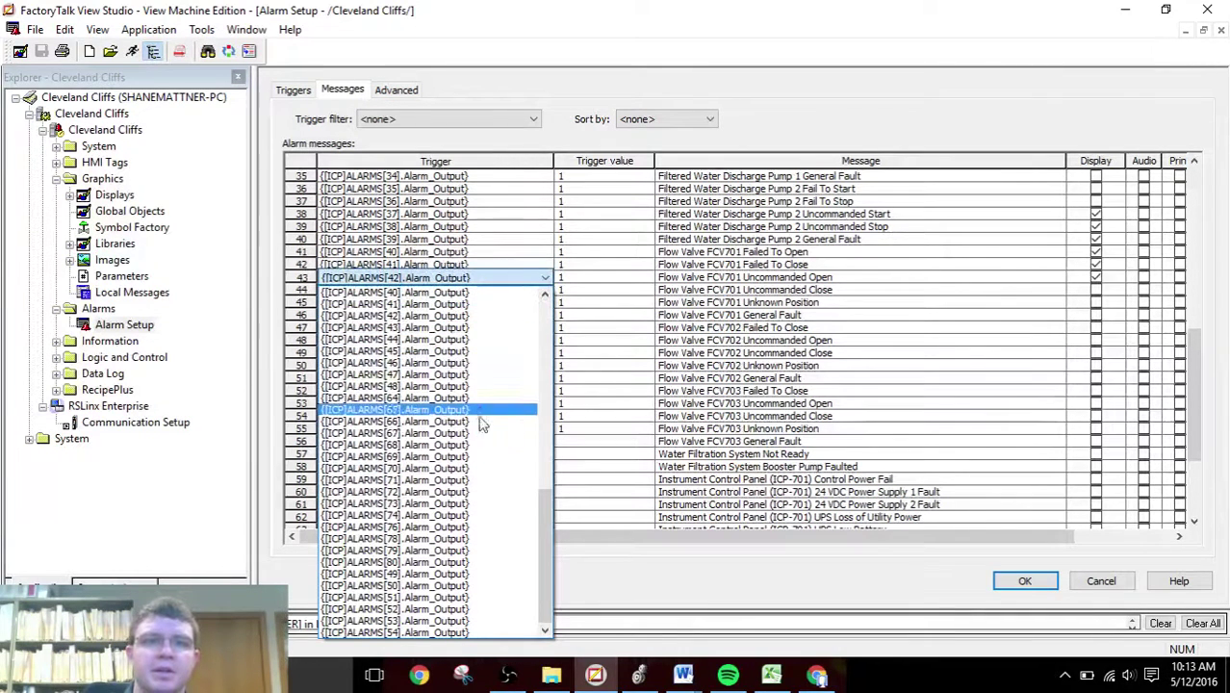
{"action": "left_click", "coordinate": [611, 281]}
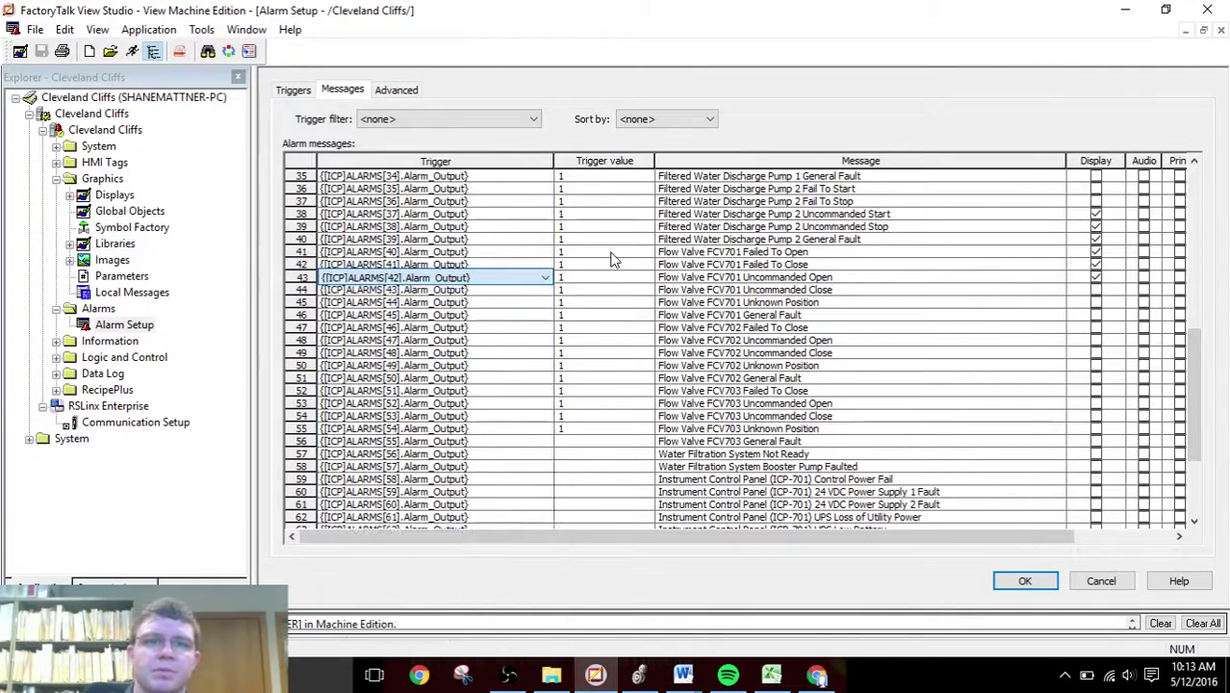
{"action": "left_click", "coordinate": [795, 304]}
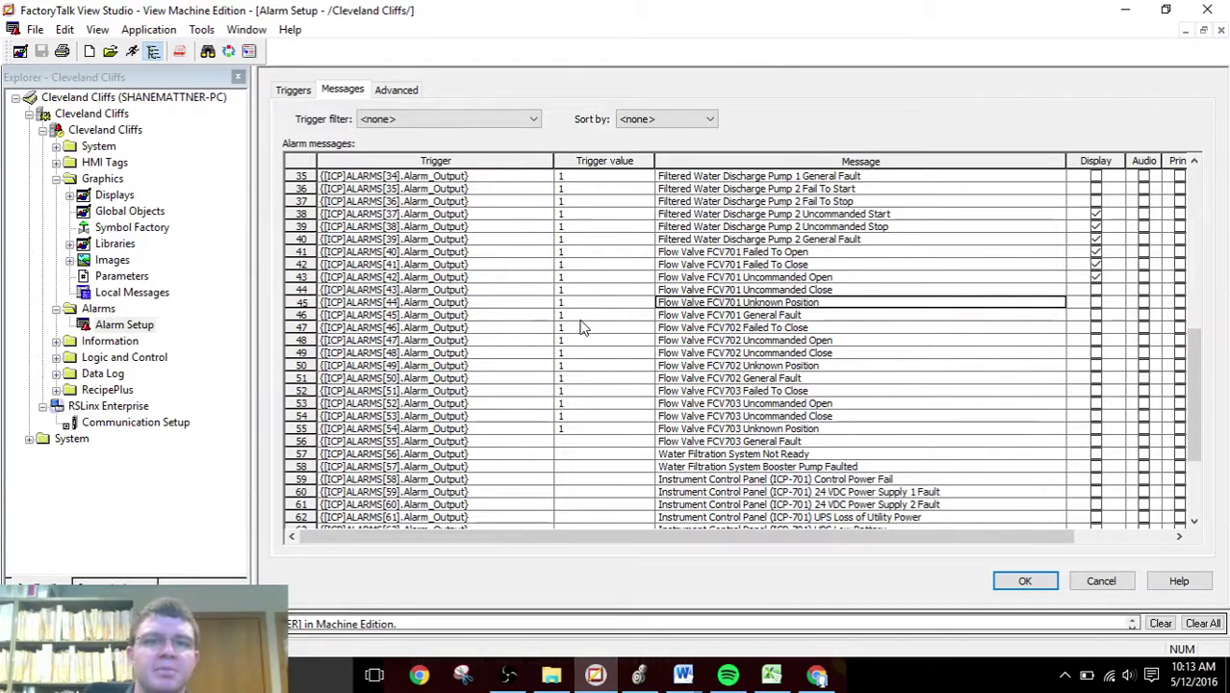
{"action": "left_click", "coordinate": [771, 679]}
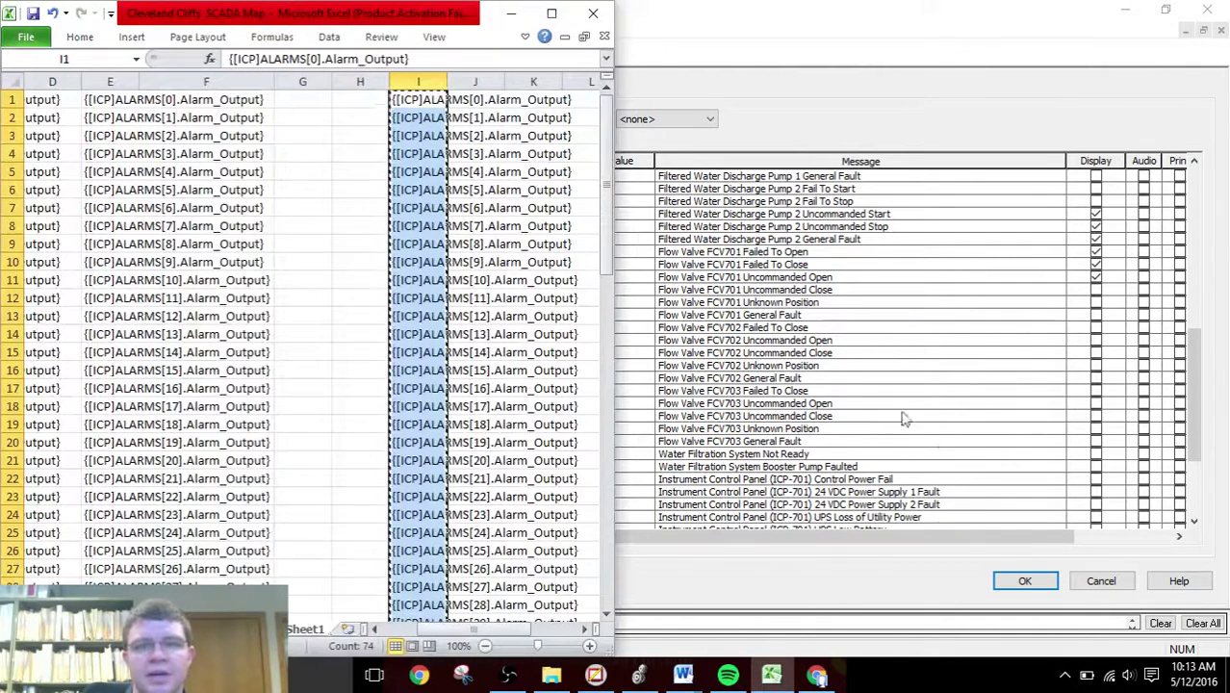
{"action": "left_click", "coordinate": [883, 393]}
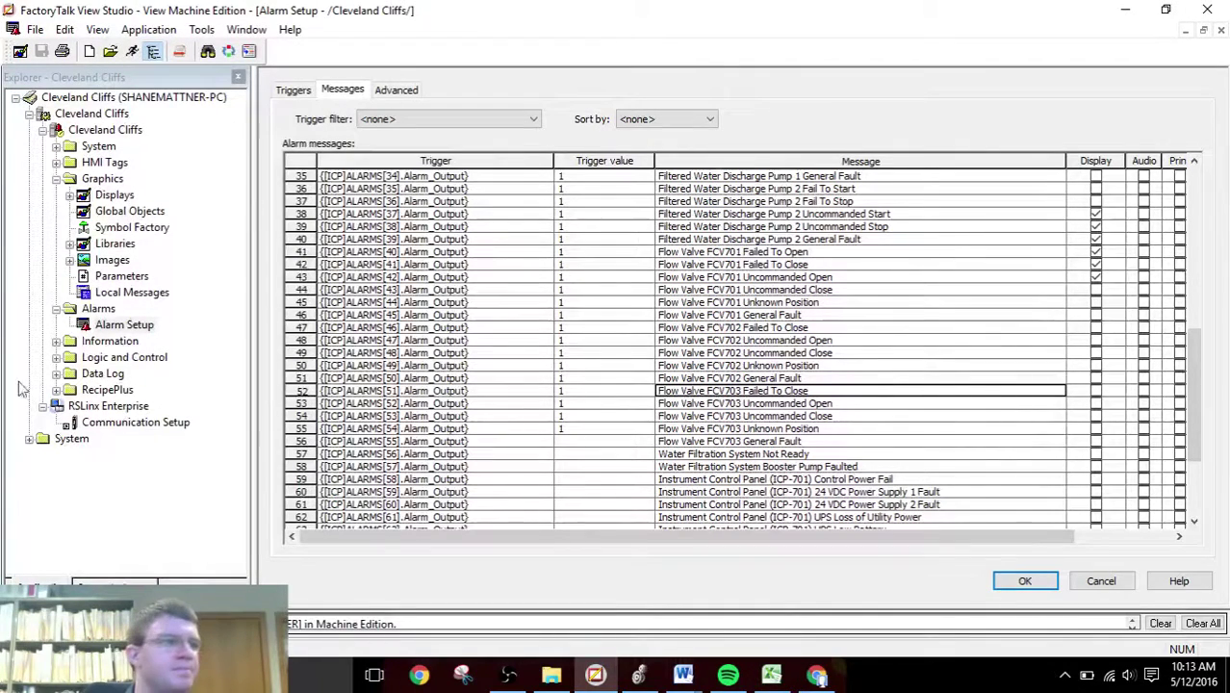